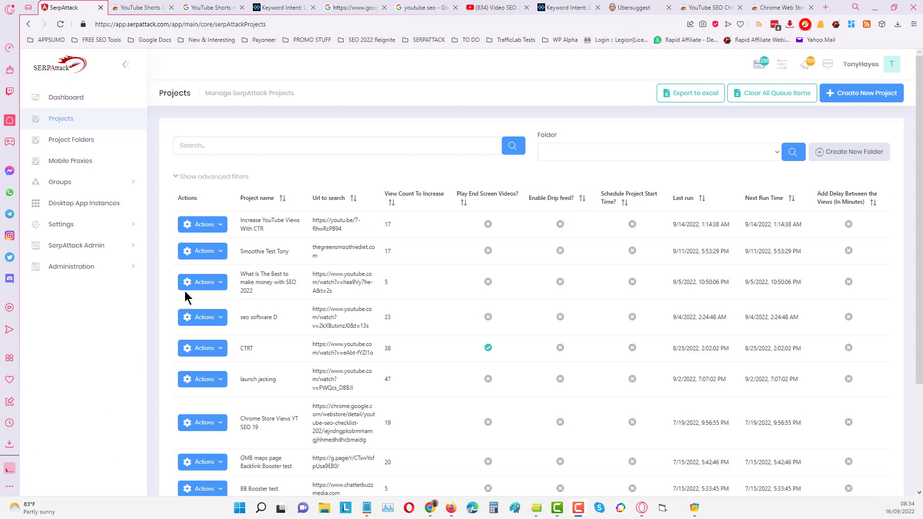
Step: Start a new SerpAttack project and set its project type to CTR Chrome WebPage Viewer
{"action": "left_click", "coordinate": [215, 229]}
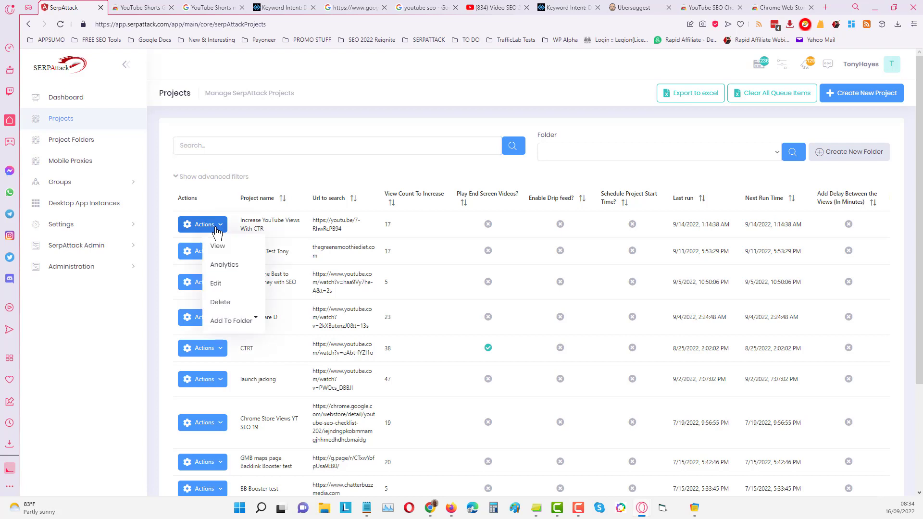
{"action": "left_click", "coordinate": [250, 162]}
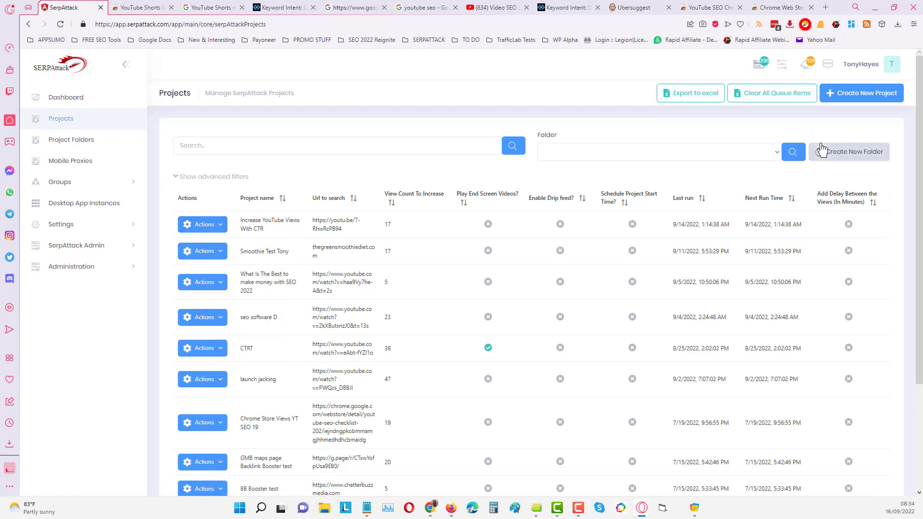
{"action": "left_click", "coordinate": [850, 96]}
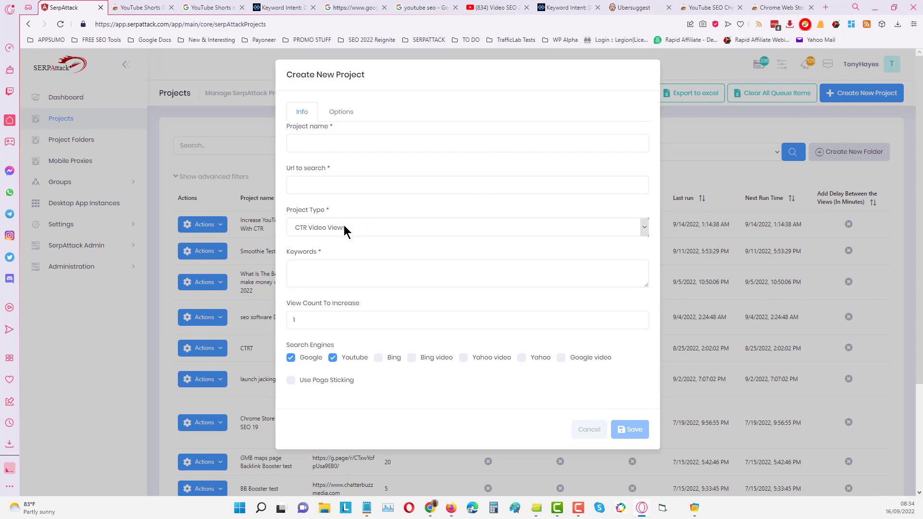
{"action": "left_click", "coordinate": [322, 228]}
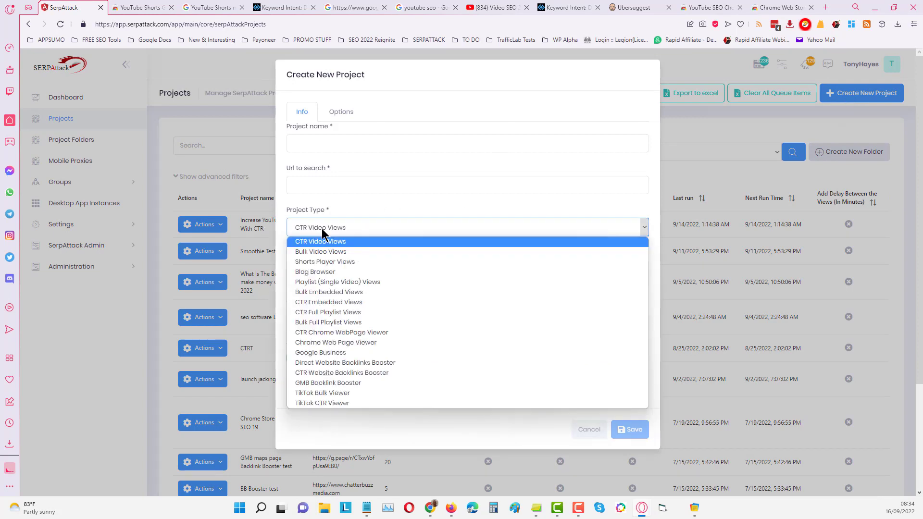
{"action": "left_click", "coordinate": [317, 332]}
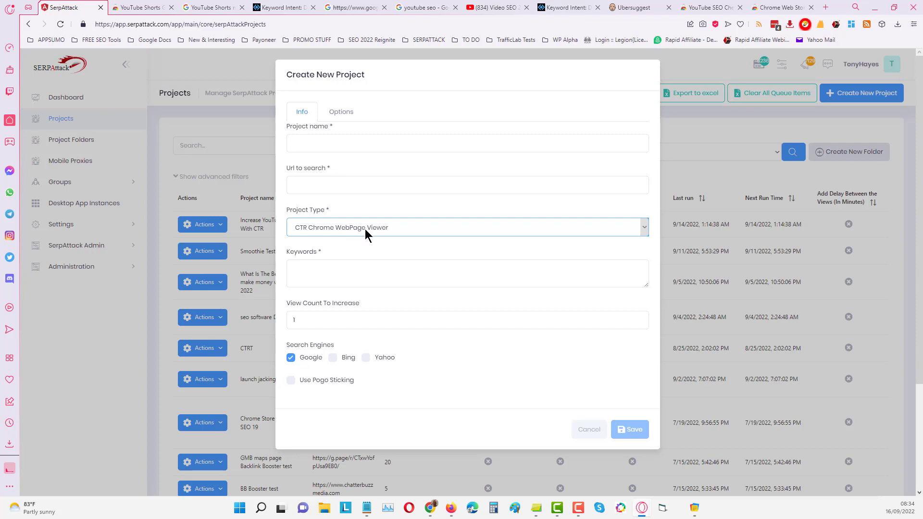
Step: View the YouTube SEO Checklist 2021 store listing and look at the extension's own popup
{"action": "left_click", "coordinate": [705, 9]}
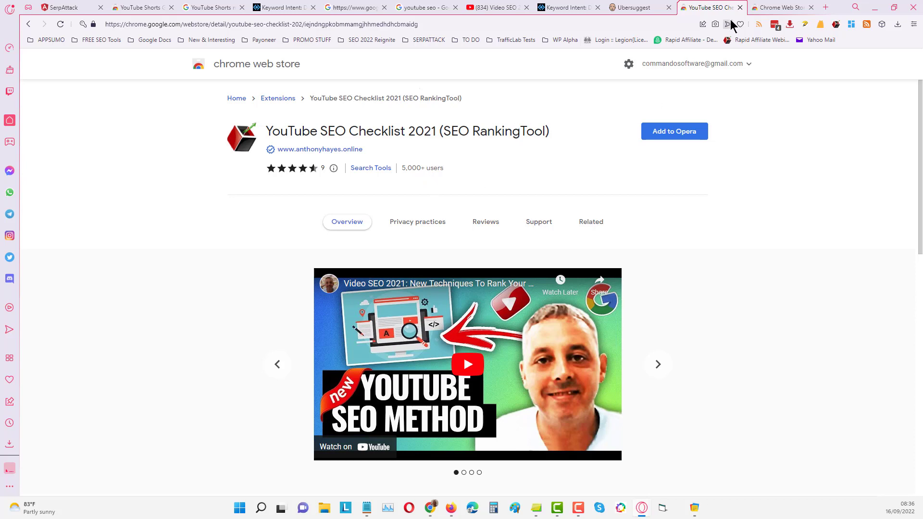
{"action": "left_click", "coordinate": [836, 28]}
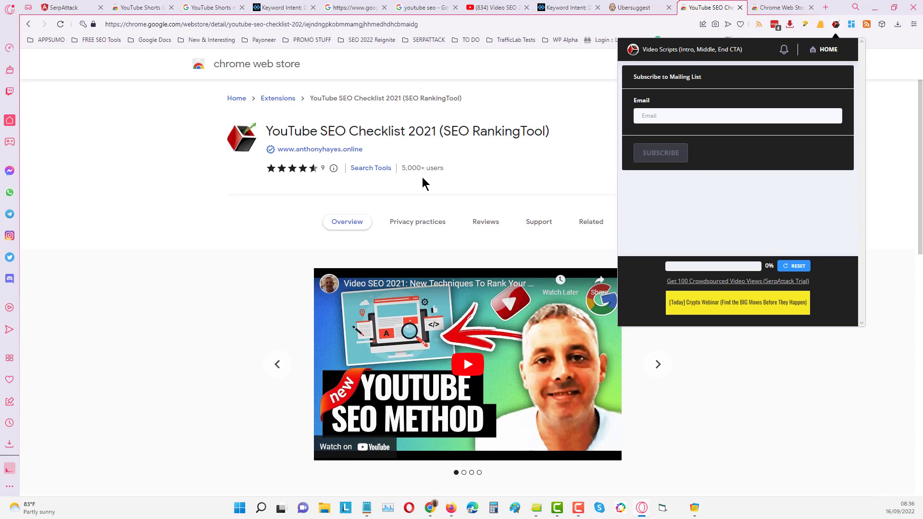
{"action": "left_click", "coordinate": [796, 369]}
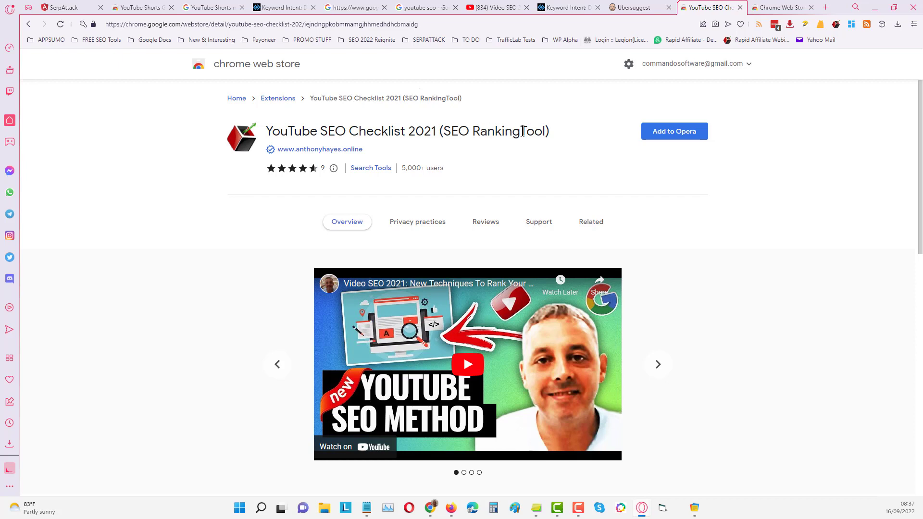
Step: Check the listing page's Google rank with FATRANK for the keyword "youtube seo checklist" in United States (COM)
{"action": "left_click", "coordinate": [820, 26]}
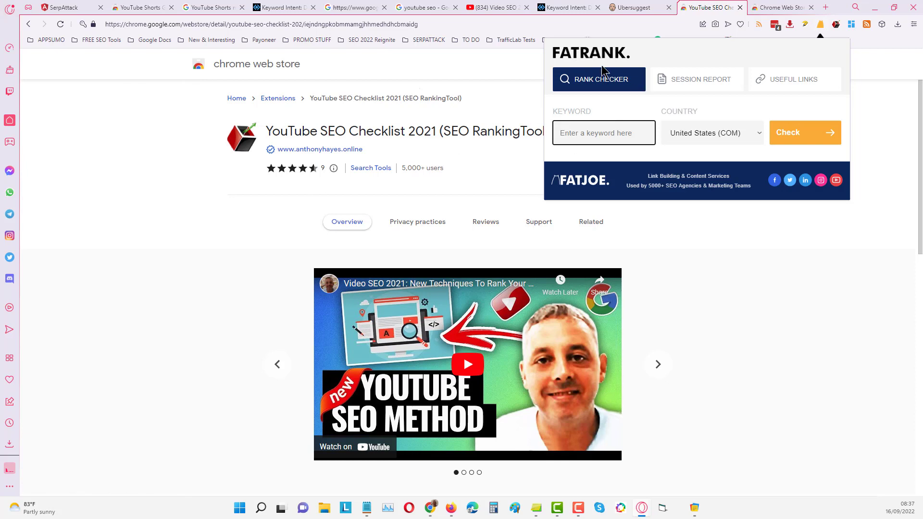
{"action": "left_click", "coordinate": [606, 134]}
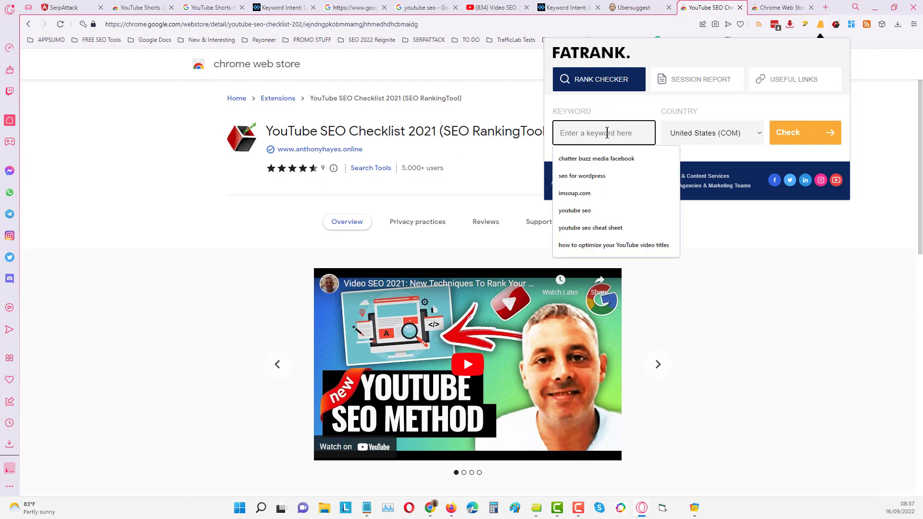
{"action": "type", "text": "youtube s"}
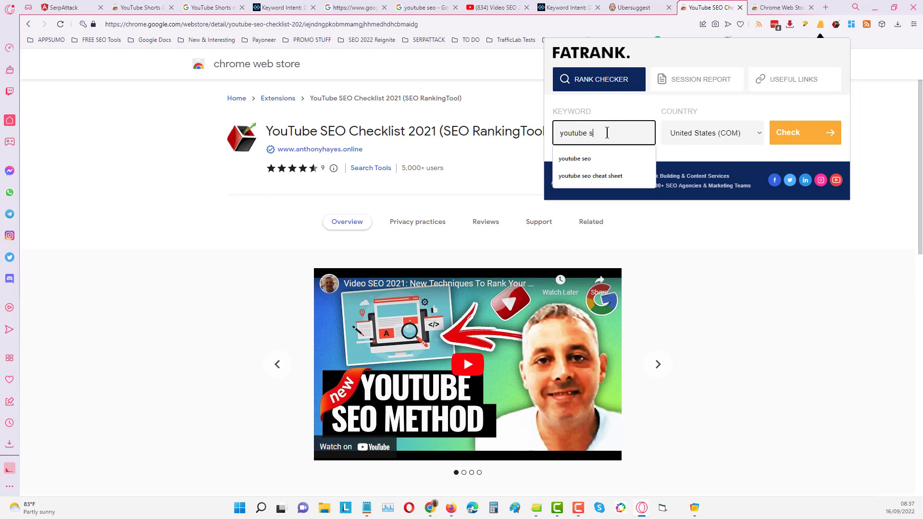
{"action": "type", "text": "eo checklist"}
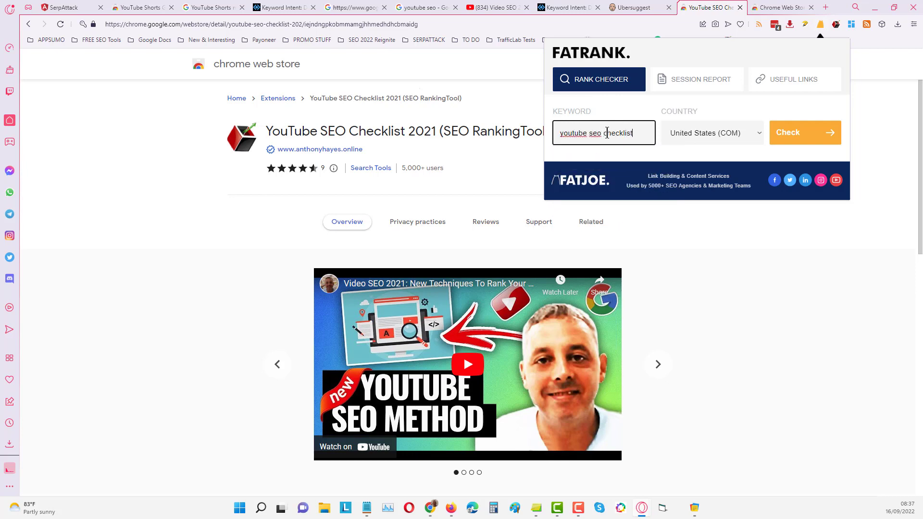
{"action": "left_click", "coordinate": [786, 139]}
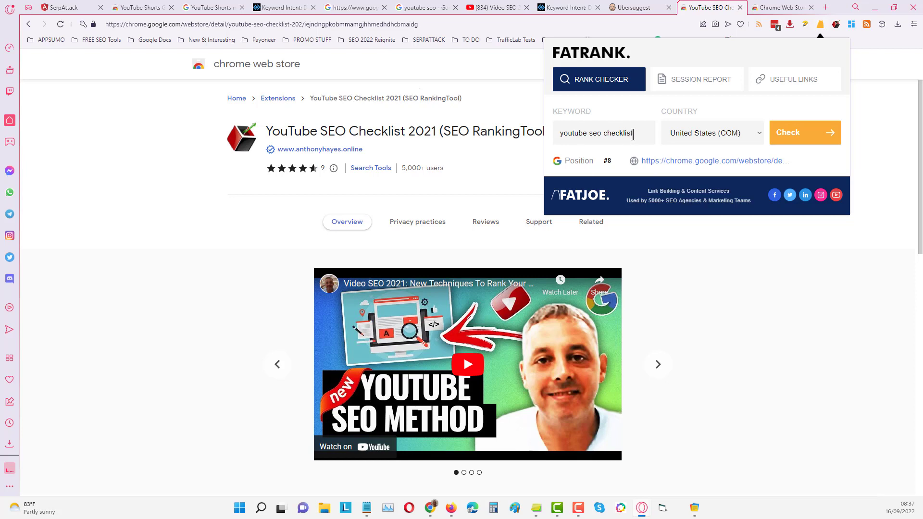
Step: Check the listing page's FATRANK position for the keyword "youtube ranking tool" and close the rank checker
{"action": "left_click_drag", "start_coordinate": [634, 133], "coordinate": [590, 133]}
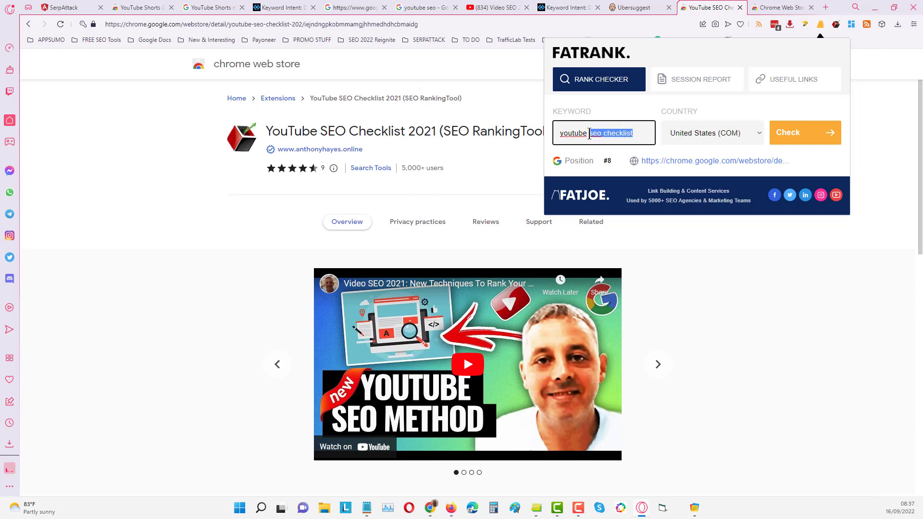
{"action": "key", "text": "BackSpace"}
{"action": "type", "text": "ranking tool"}
{"action": "left_click", "coordinate": [783, 134]}
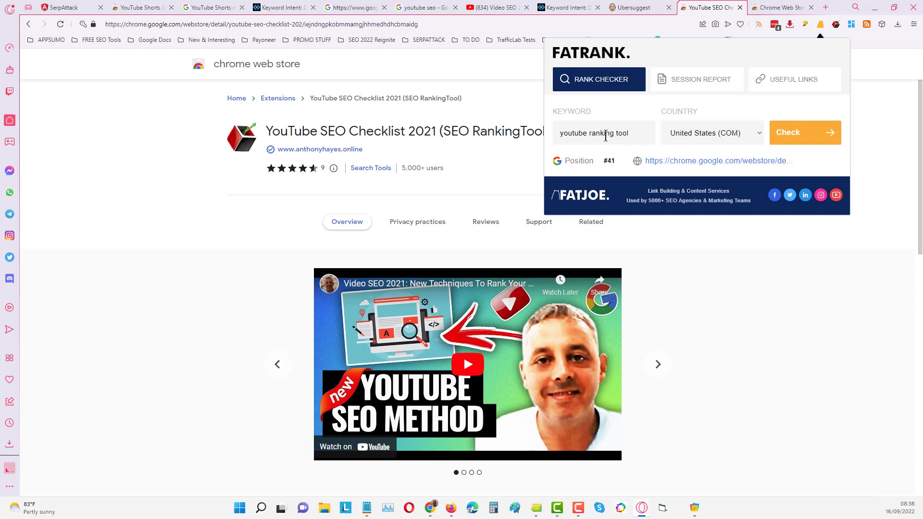
{"action": "left_click", "coordinate": [777, 266]}
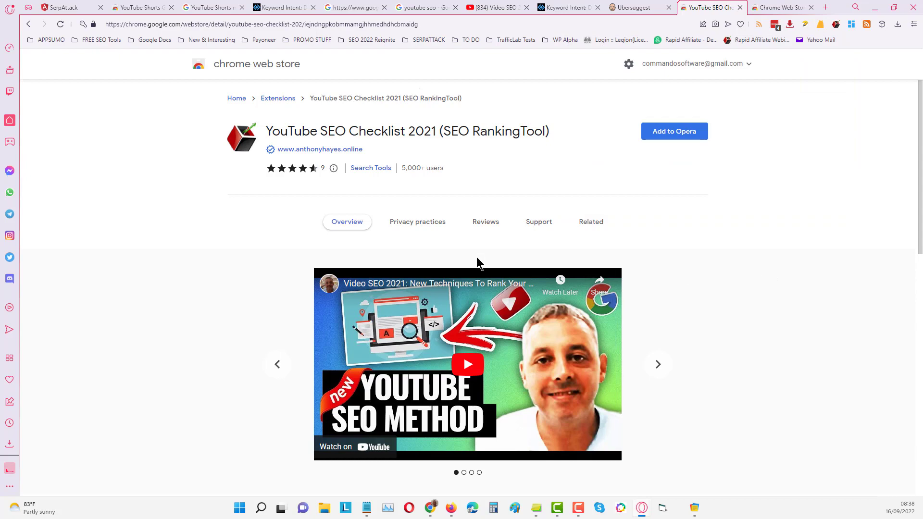
Step: Read through the overview description and additional information of the YouTube SEO Checklist 2021 listing
{"action": "scroll", "coordinate": [477, 262], "scroll_direction": "down", "scroll_amount": 3}
{"action": "scroll", "coordinate": [457, 365], "scroll_direction": "up", "scroll_amount": 1}
{"action": "scroll", "coordinate": [457, 365], "scroll_direction": "up", "scroll_amount": 2}
{"action": "scroll", "coordinate": [463, 163], "scroll_direction": "down", "scroll_amount": 7}
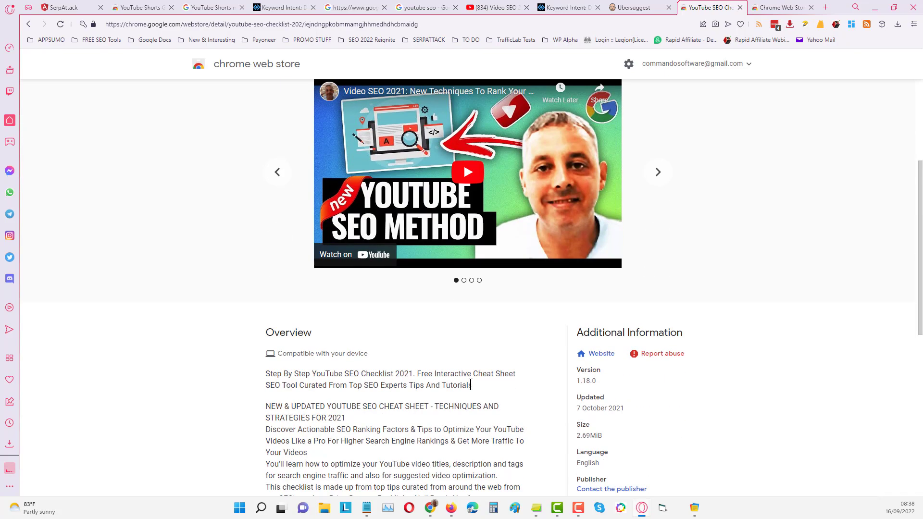
{"action": "scroll", "coordinate": [345, 368], "scroll_direction": "down", "scroll_amount": 1}
{"action": "scroll", "coordinate": [376, 362], "scroll_direction": "up", "scroll_amount": 6}
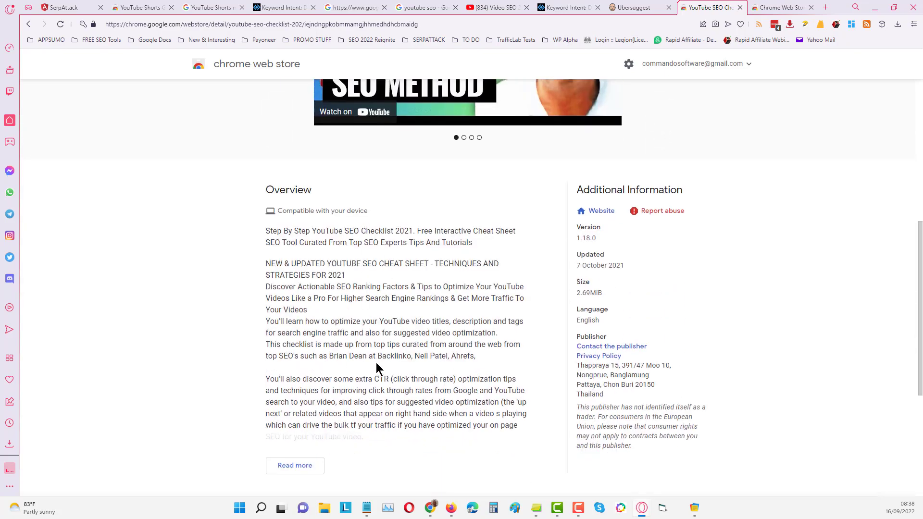
{"action": "scroll", "coordinate": [377, 366], "scroll_direction": "up", "scroll_amount": 1}
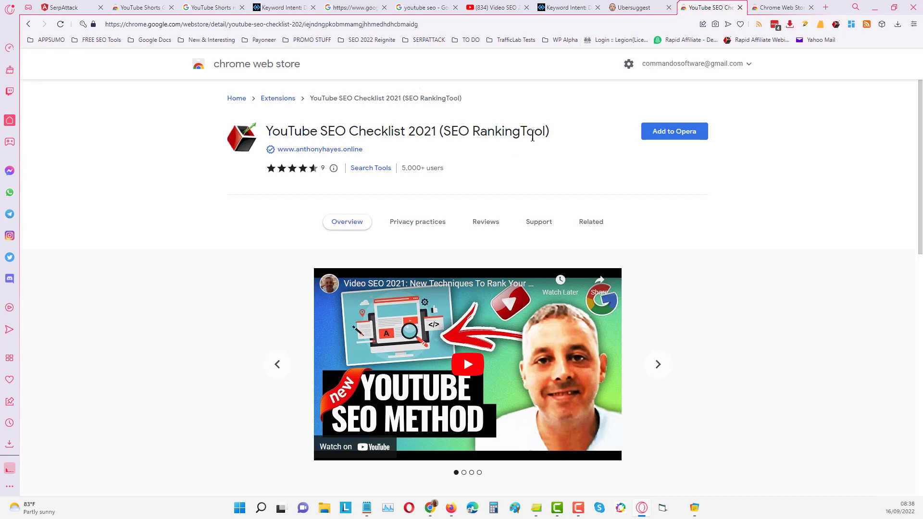
Step: Switch to Google Chrome and examine the users, ratings and statuses of all extensions in the Chrome Web Store Developer Dashboard
{"action": "left_click", "coordinate": [433, 511]}
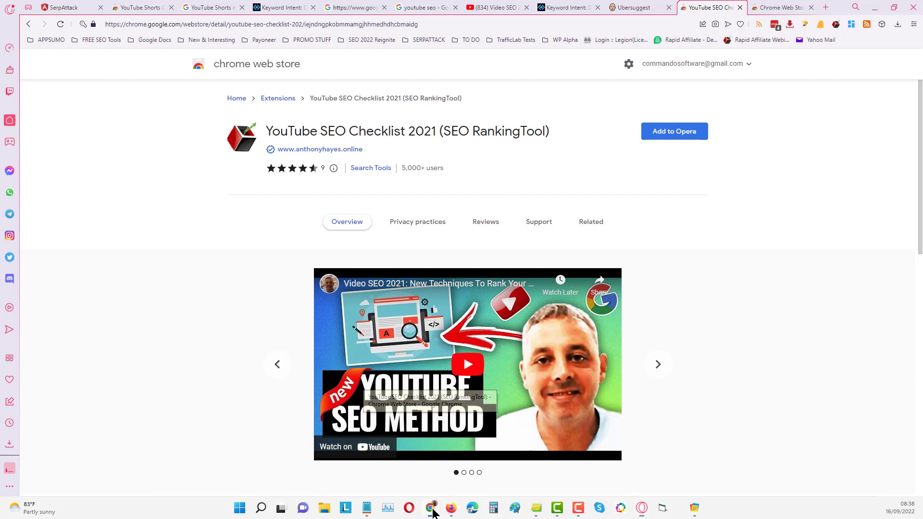
{"action": "left_click", "coordinate": [272, 9]}
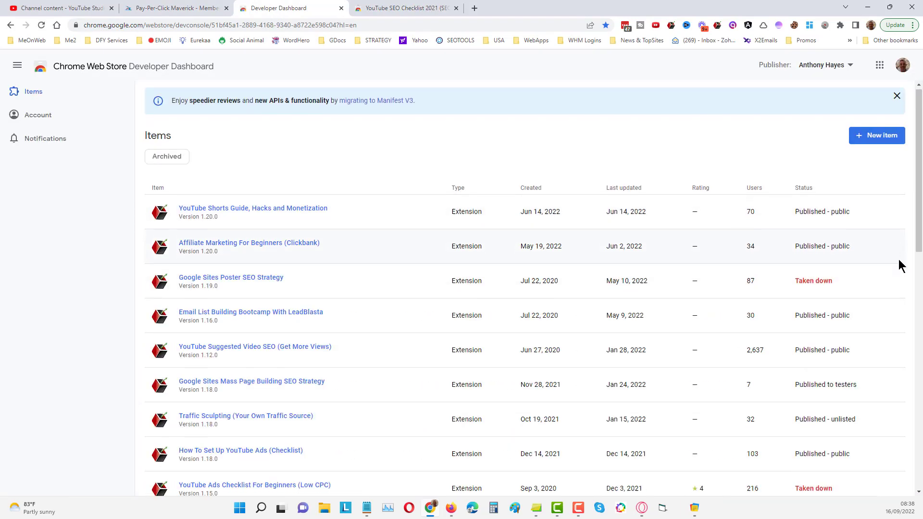
{"action": "scroll", "coordinate": [898, 258], "scroll_direction": "down", "scroll_amount": 1}
{"action": "left_click_drag", "start_coordinate": [917, 172], "coordinate": [900, 249]}
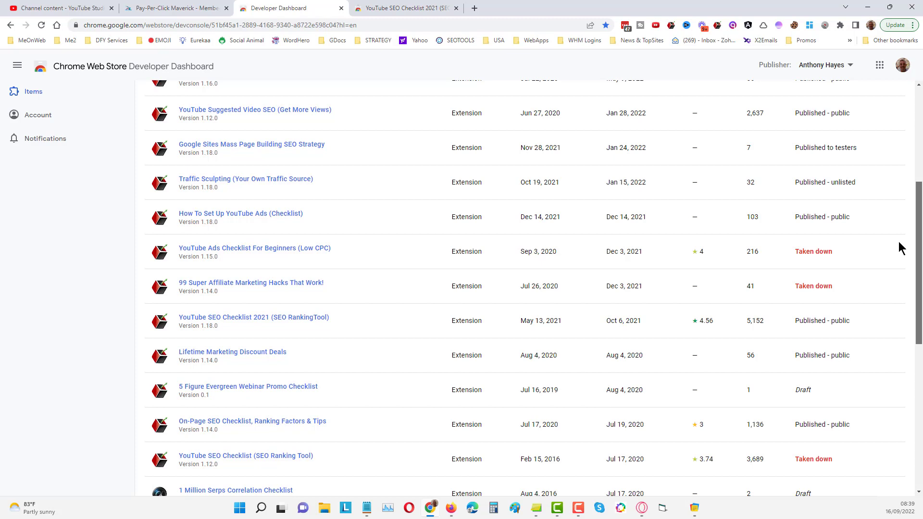
{"action": "scroll", "coordinate": [900, 248], "scroll_direction": "down", "scroll_amount": 1}
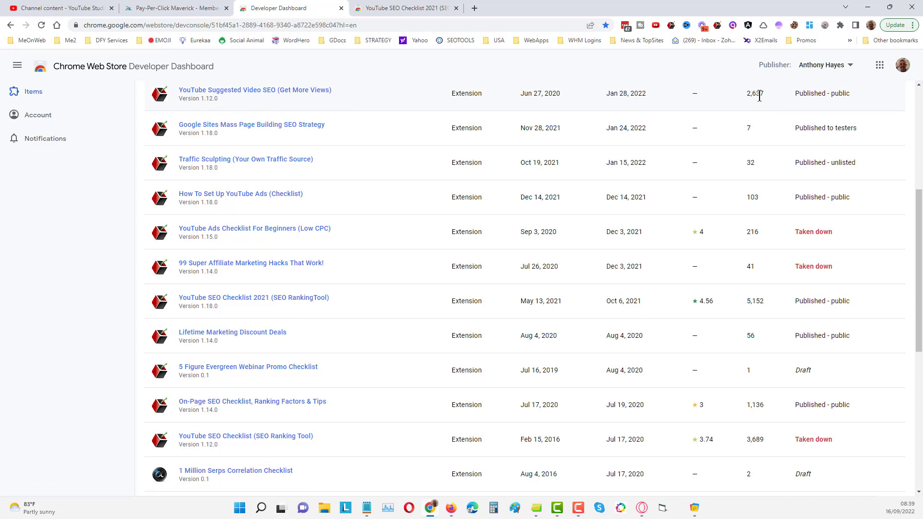
{"action": "scroll", "coordinate": [913, 209], "scroll_direction": "down", "scroll_amount": 1}
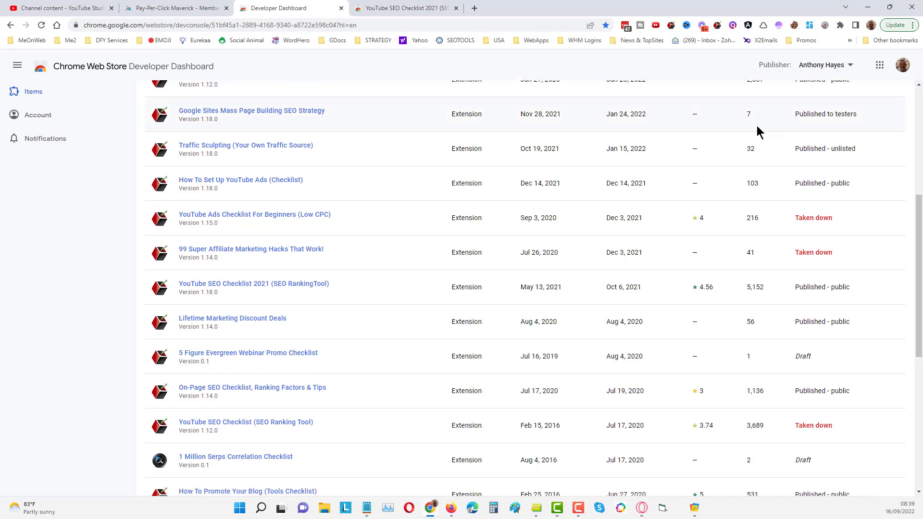
{"action": "left_click_drag", "start_coordinate": [918, 254], "coordinate": [920, 342]}
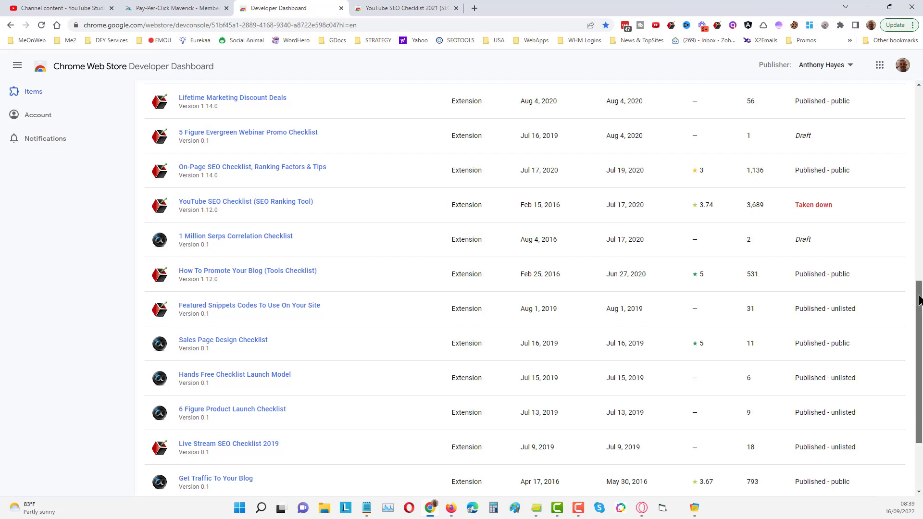
{"action": "scroll", "coordinate": [918, 300], "scroll_direction": "down", "scroll_amount": 1}
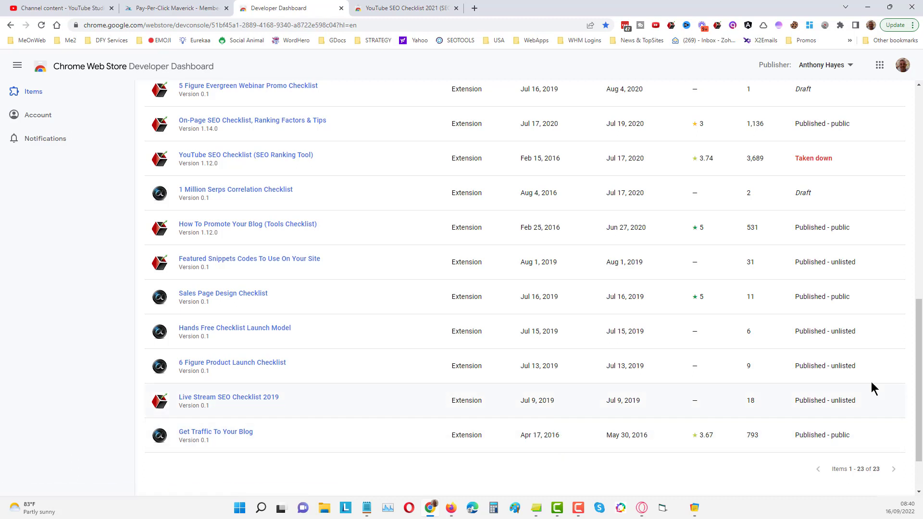
{"action": "left_click_drag", "start_coordinate": [919, 335], "coordinate": [918, 216]}
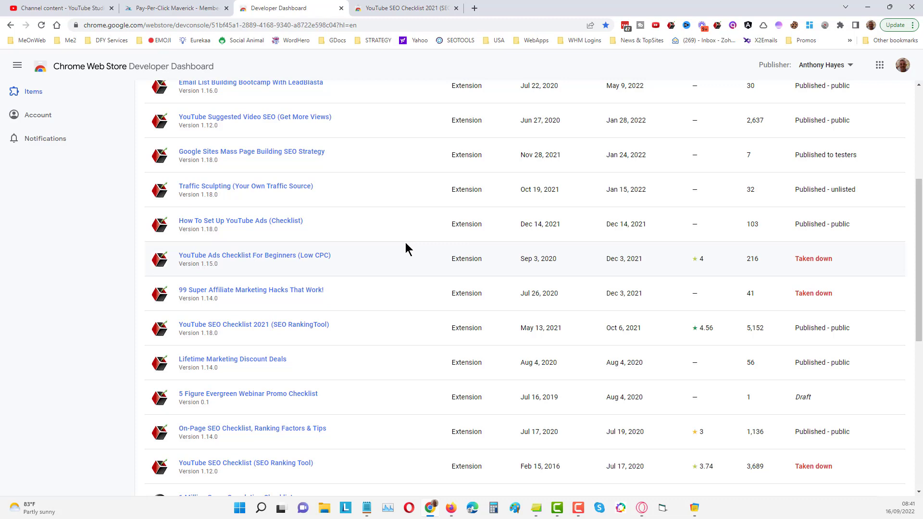
Step: Return to the Opera browser and open the vidIQ Vision for YouTube listing from the "vidiq" store results
{"action": "left_click", "coordinate": [867, 8]}
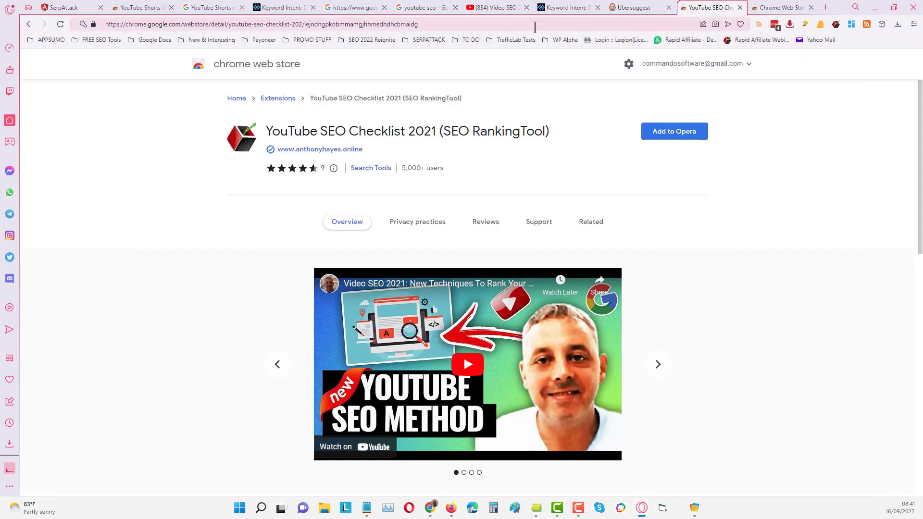
{"action": "left_click", "coordinate": [781, 8]}
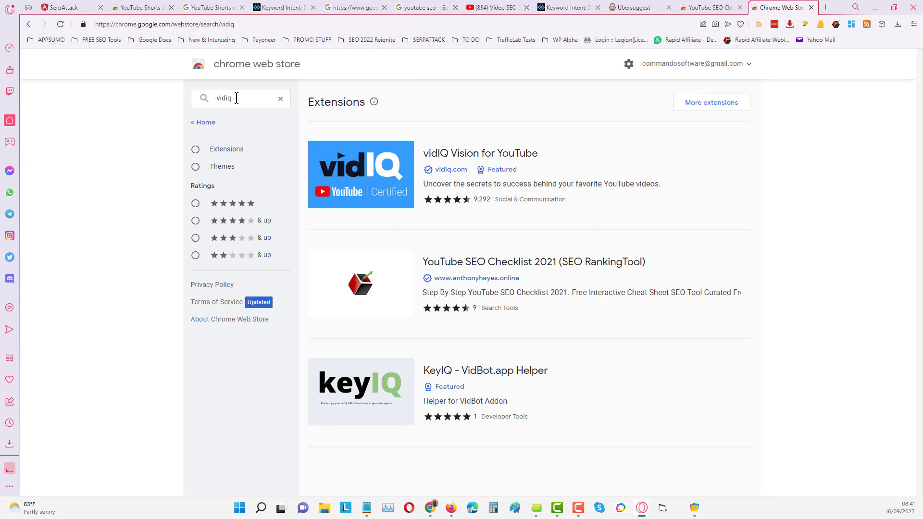
{"action": "left_click", "coordinate": [475, 161]}
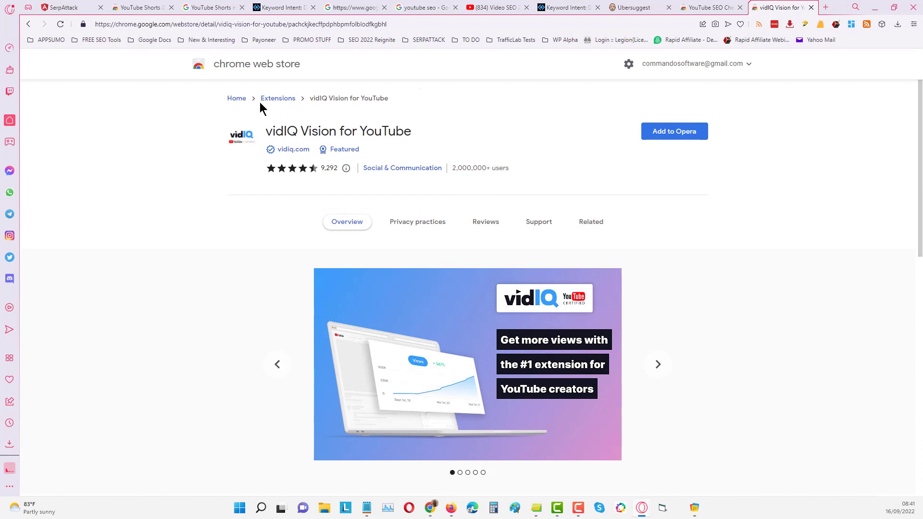
Step: Search the Chrome Web Store for "tubebuddy" and open the TubeBuddy extension's listing
{"action": "left_click", "coordinate": [28, 24]}
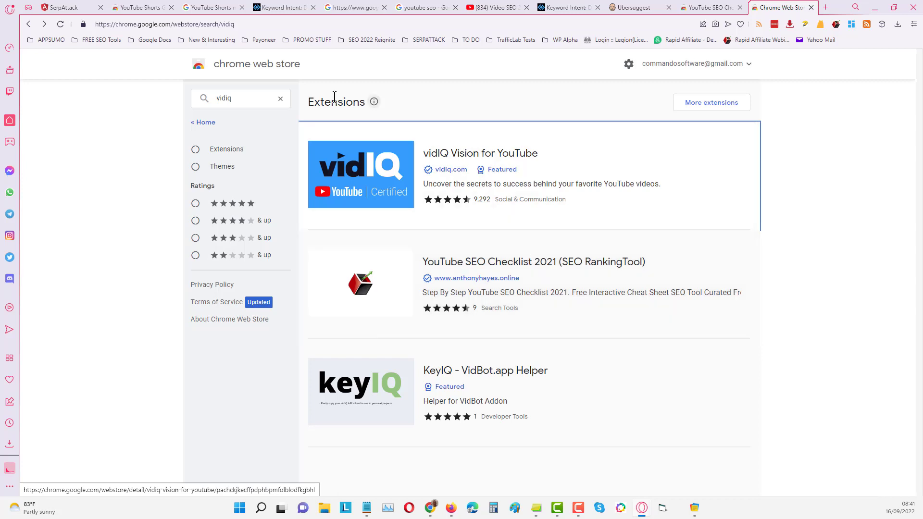
{"action": "double_click", "coordinate": [230, 100]}
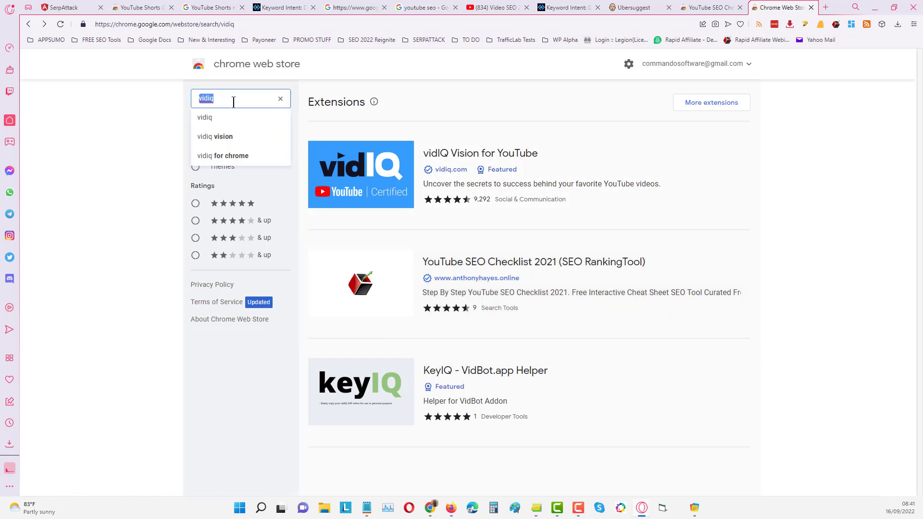
{"action": "type", "text": "tubebuddy"}
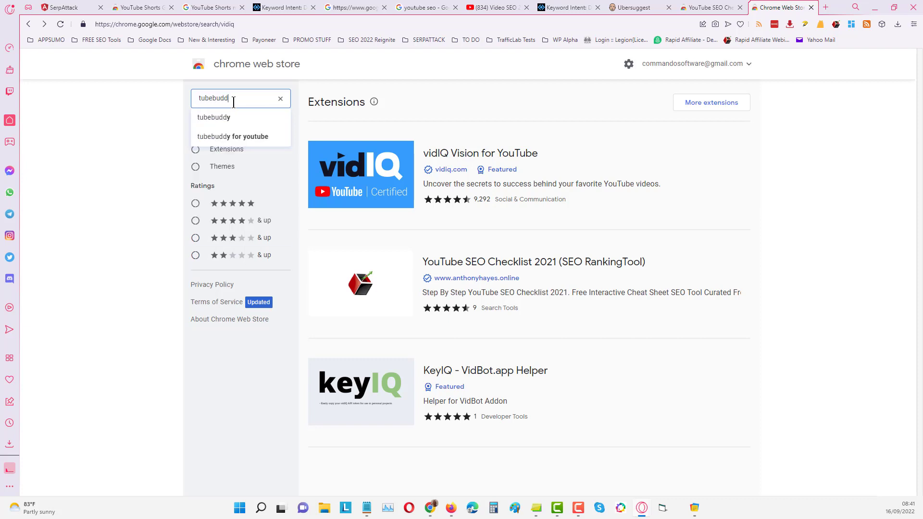
{"action": "left_click", "coordinate": [233, 117]}
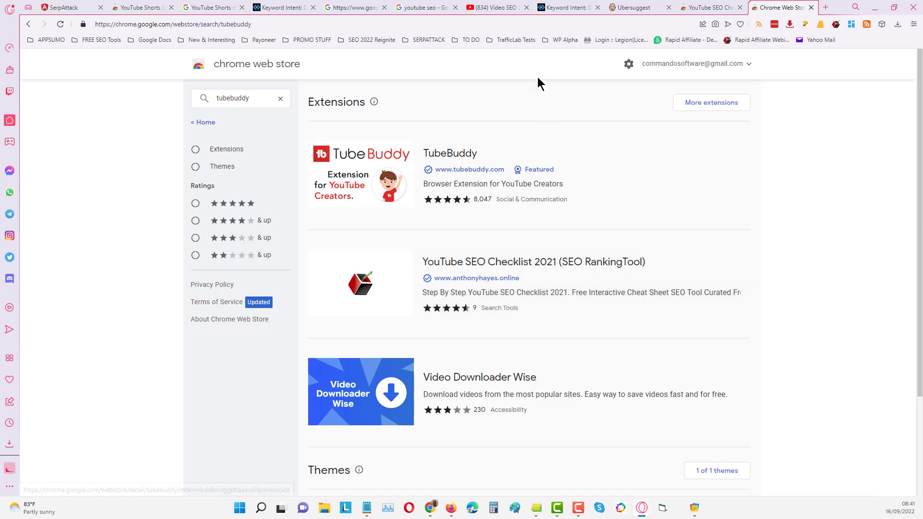
{"action": "left_click", "coordinate": [569, 151]}
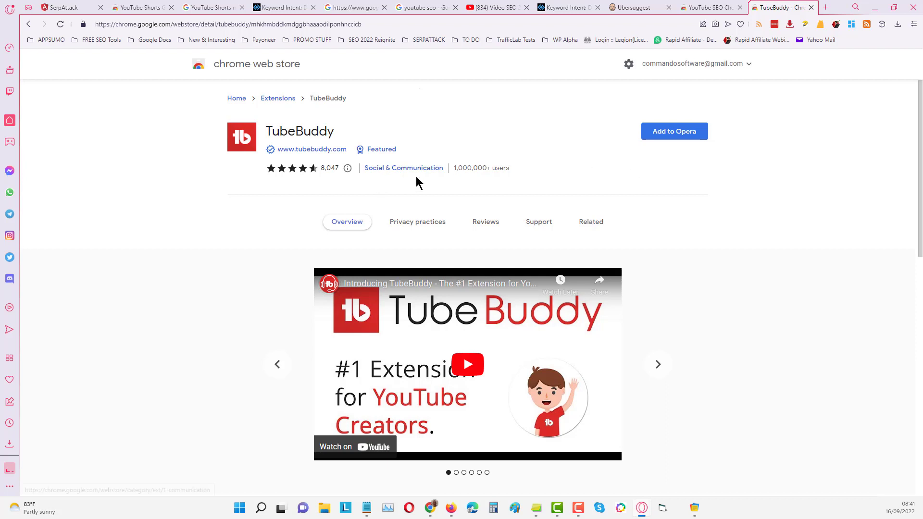
Step: Leave the TubeBuddy listing and return to SerpAttack by way of the YouTube SEO Checklist 2021 listing
{"action": "left_click", "coordinate": [29, 25]}
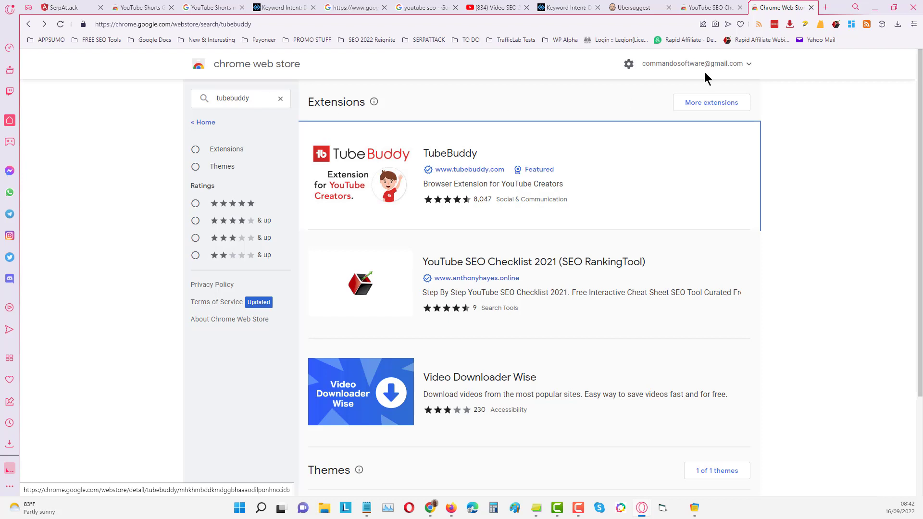
{"action": "left_click", "coordinate": [704, 13]}
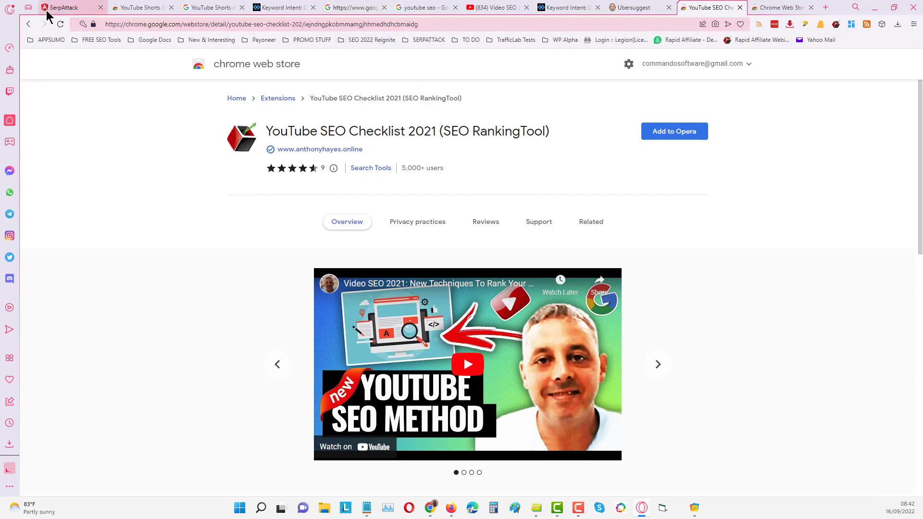
{"action": "left_click", "coordinate": [66, 9]}
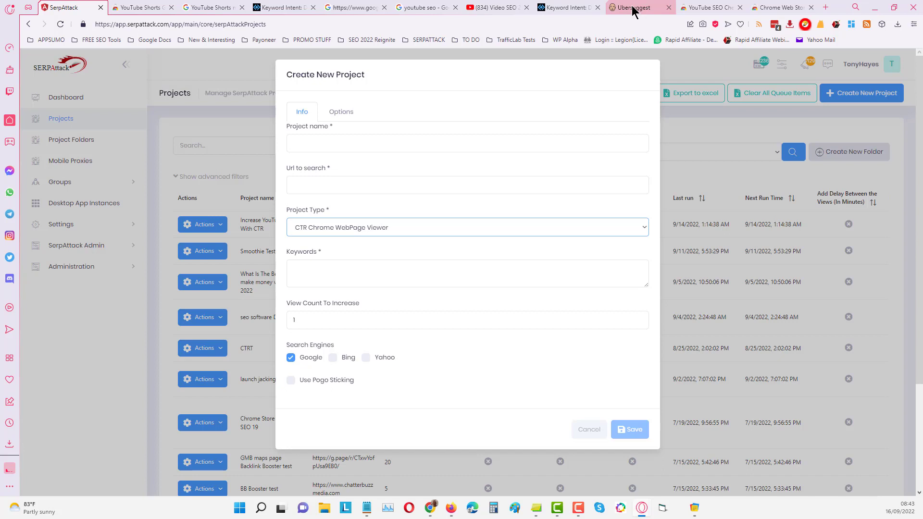
Step: Switch to Ubersuggest and examine the search volume, difficulty, trend chart and keyword ideas for "youtube seo"
{"action": "left_click", "coordinate": [633, 10]}
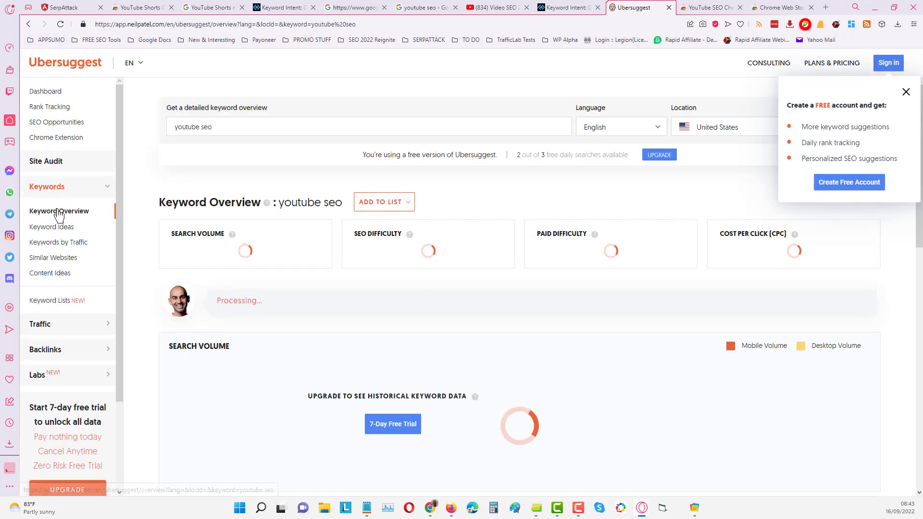
{"action": "left_click_drag", "start_coordinate": [60, 211], "coordinate": [412, 358]}
{"action": "left_click", "coordinate": [396, 86]}
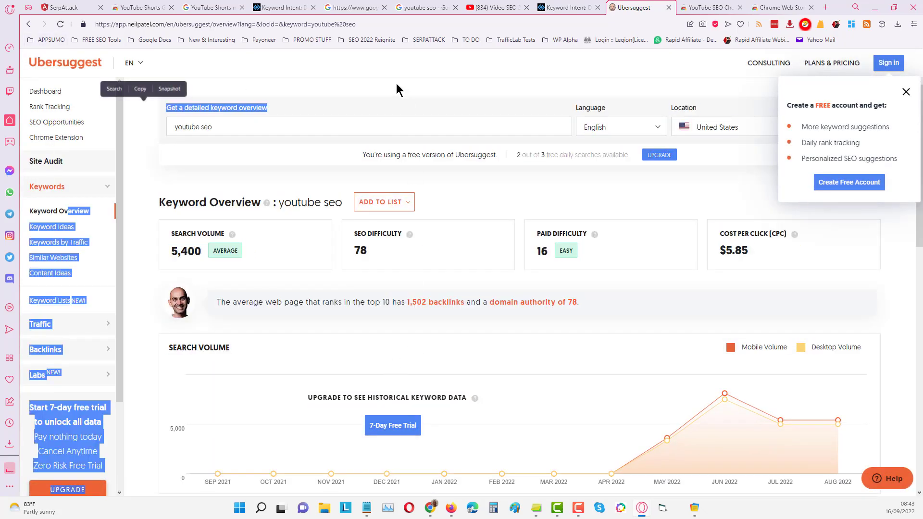
{"action": "scroll", "coordinate": [250, 126], "scroll_direction": "down", "scroll_amount": 4}
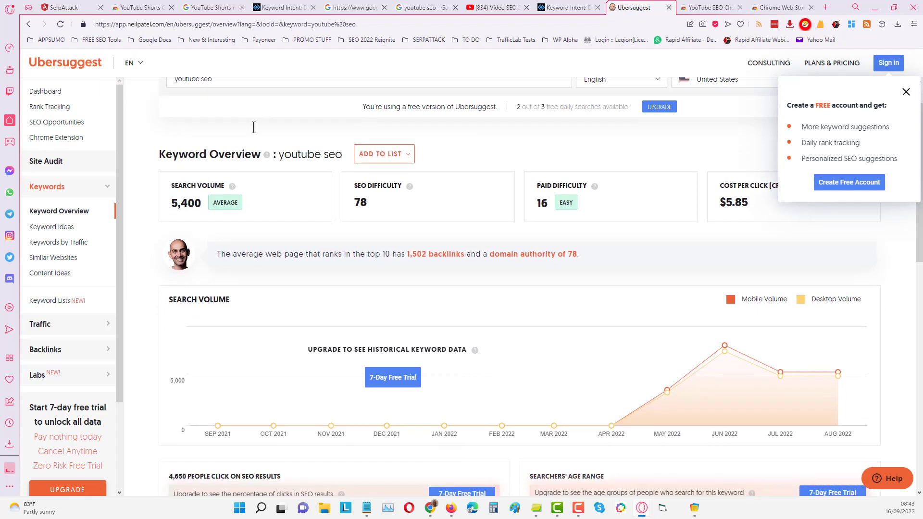
{"action": "scroll", "coordinate": [251, 127], "scroll_direction": "up", "scroll_amount": 2}
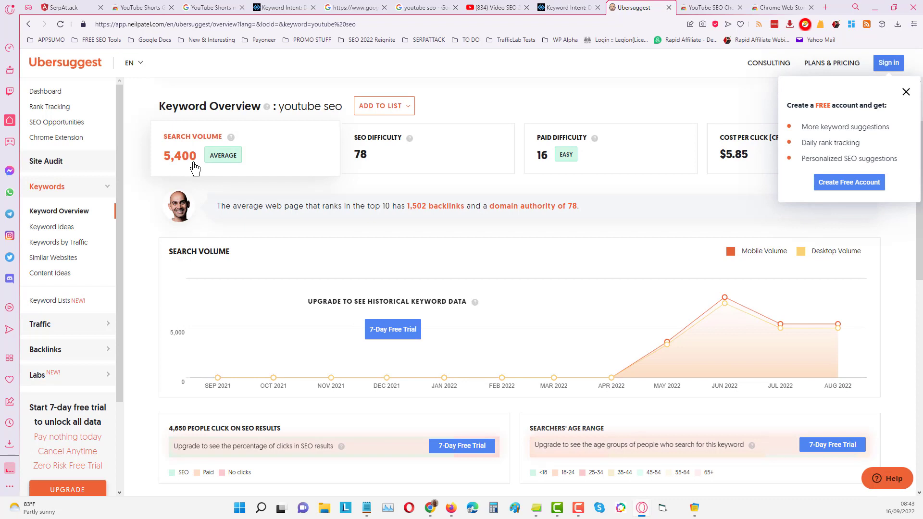
{"action": "scroll", "coordinate": [563, 209], "scroll_direction": "down", "scroll_amount": 2}
{"action": "scroll", "coordinate": [565, 208], "scroll_direction": "down", "scroll_amount": 5}
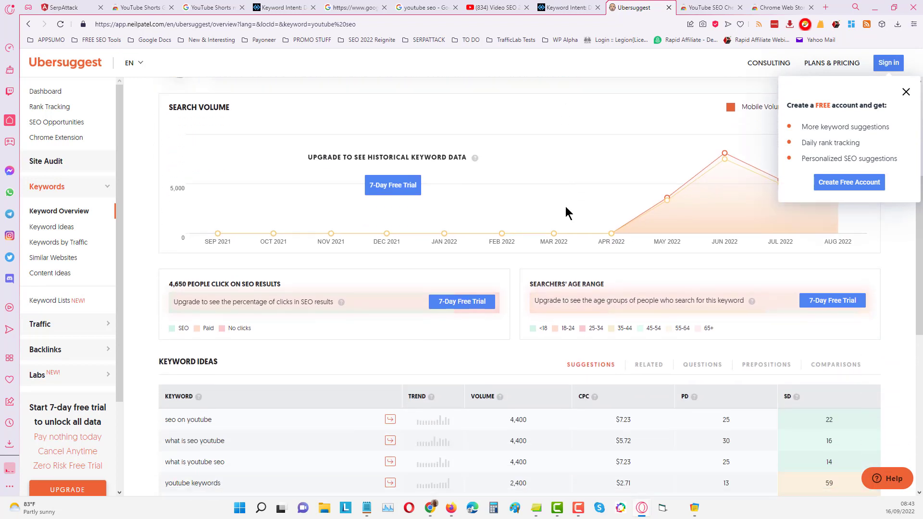
{"action": "scroll", "coordinate": [565, 209], "scroll_direction": "down", "scroll_amount": 1}
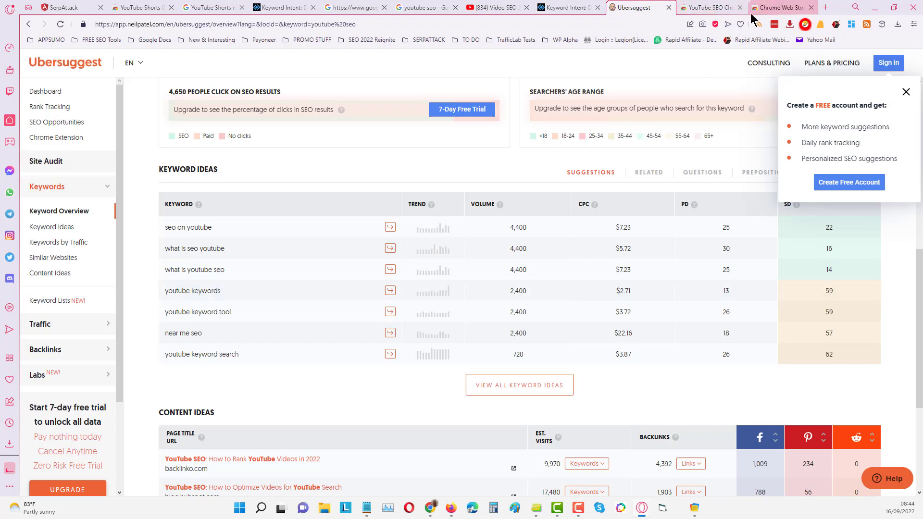
Step: Check the Chrome Web Store's "tubebuddy" results, and return to Ubersuggest to review the search volume chart and keyword suggestions
{"action": "left_click", "coordinate": [769, 8]}
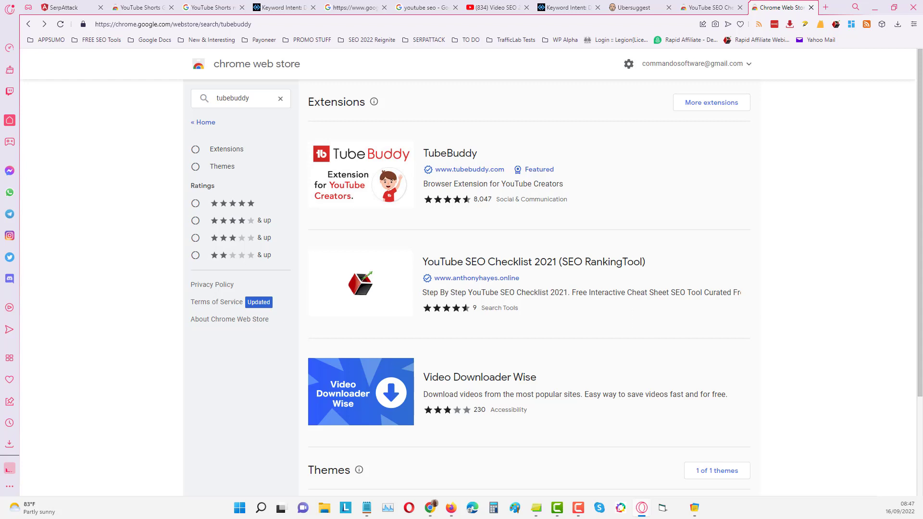
{"action": "left_click", "coordinate": [627, 9]}
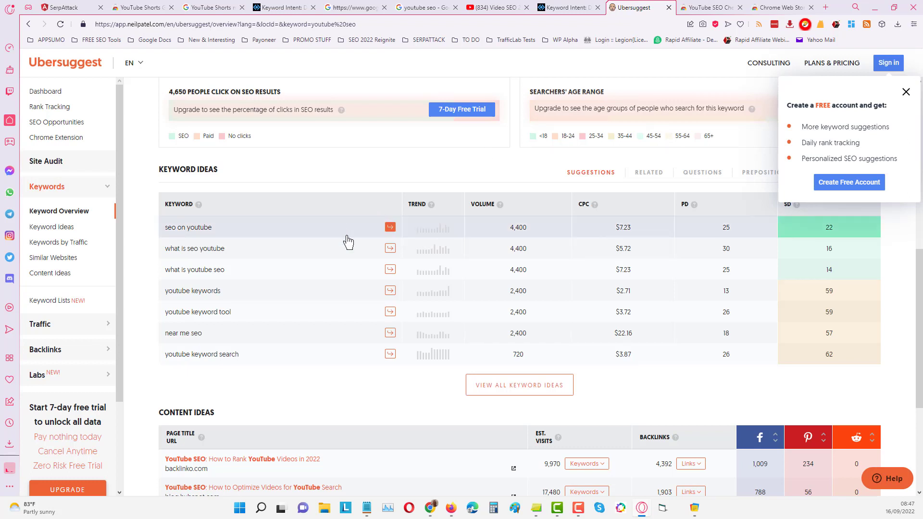
{"action": "scroll", "coordinate": [345, 243], "scroll_direction": "up", "scroll_amount": 3}
{"action": "scroll", "coordinate": [347, 242], "scroll_direction": "up", "scroll_amount": 2}
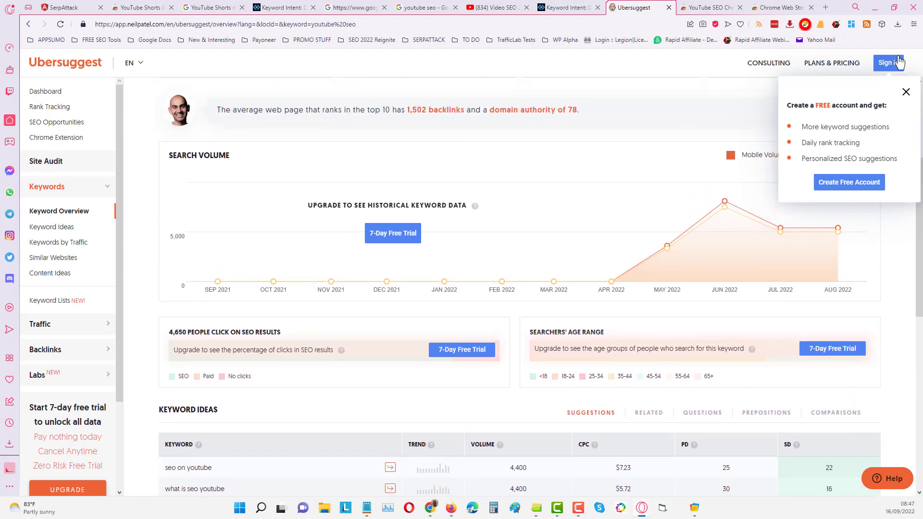
{"action": "scroll", "coordinate": [279, 295], "scroll_direction": "down", "scroll_amount": 4}
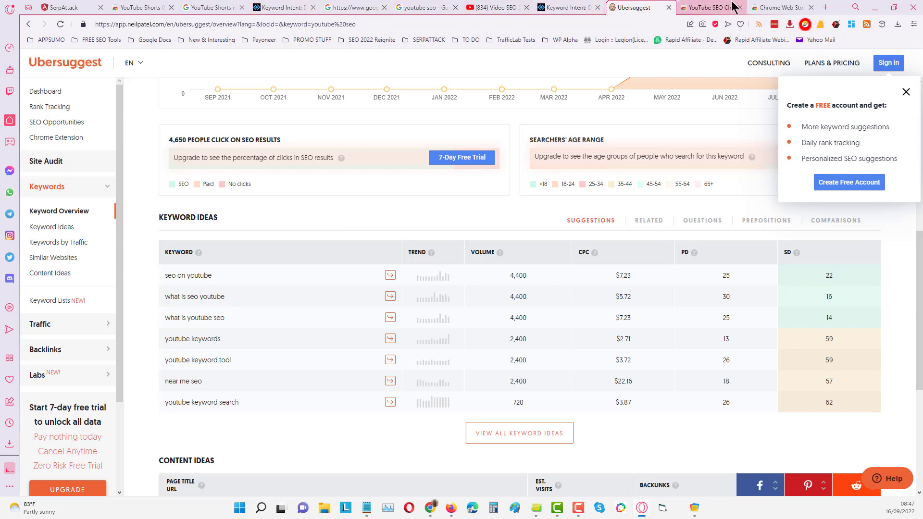
Step: Highlight the "NEW & UPDATED YOUTUBE SEO CHEAT SHEET - TECHNIQUES AND STRATEGIES FOR 2021" heading in the YouTube SEO Checklist 2021 listing's overview
{"action": "left_click", "coordinate": [698, 9]}
{"action": "scroll", "coordinate": [556, 247], "scroll_direction": "down", "scroll_amount": 3}
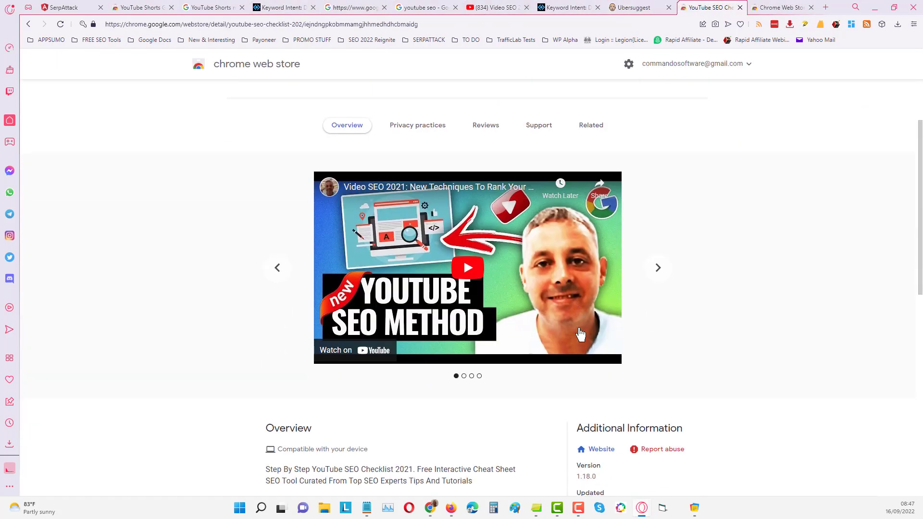
{"action": "scroll", "coordinate": [494, 412], "scroll_direction": "down", "scroll_amount": 5}
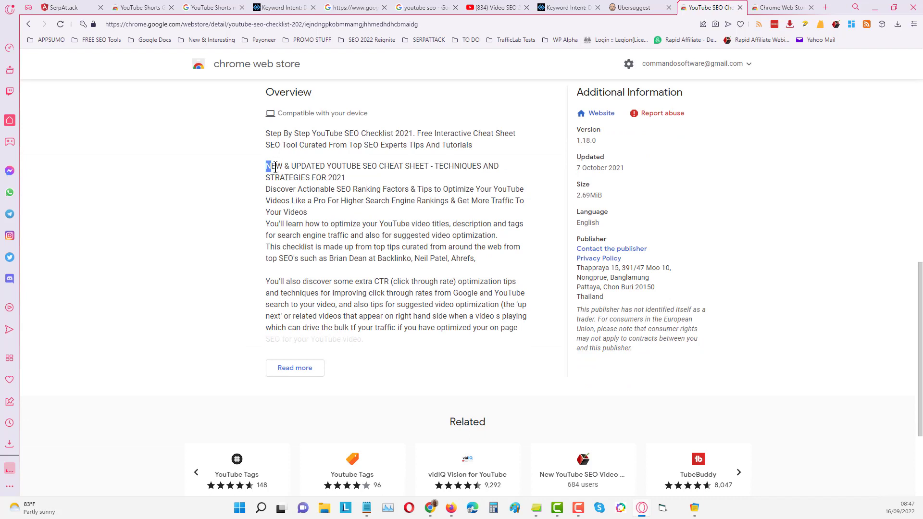
{"action": "mouse_move", "coordinate": [266, 166]}
{"action": "left_mouse_down"}
{"action": "mouse_move", "coordinate": [347, 177]}
{"action": "mouse_move", "coordinate": [266, 167]}
{"action": "left_mouse_up"}
{"action": "left_click", "coordinate": [347, 178]}
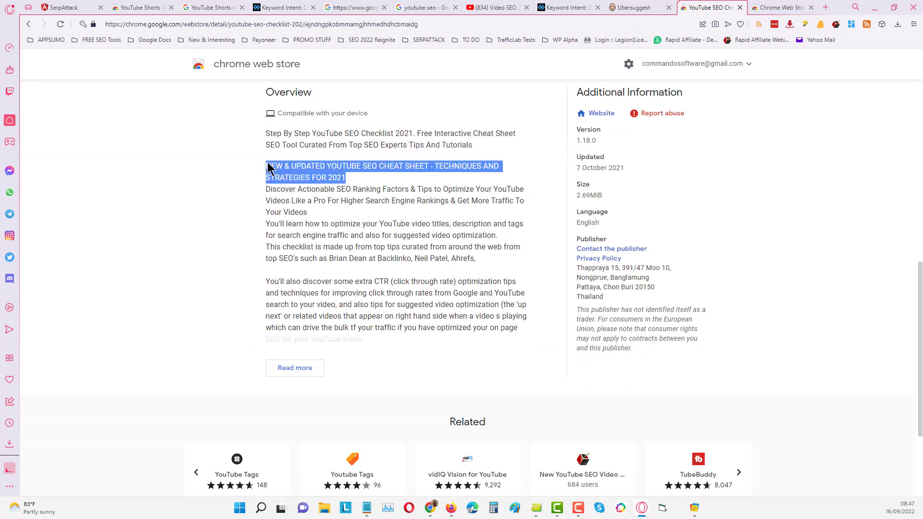
{"action": "scroll", "coordinate": [392, 206], "scroll_direction": "up", "scroll_amount": 2}
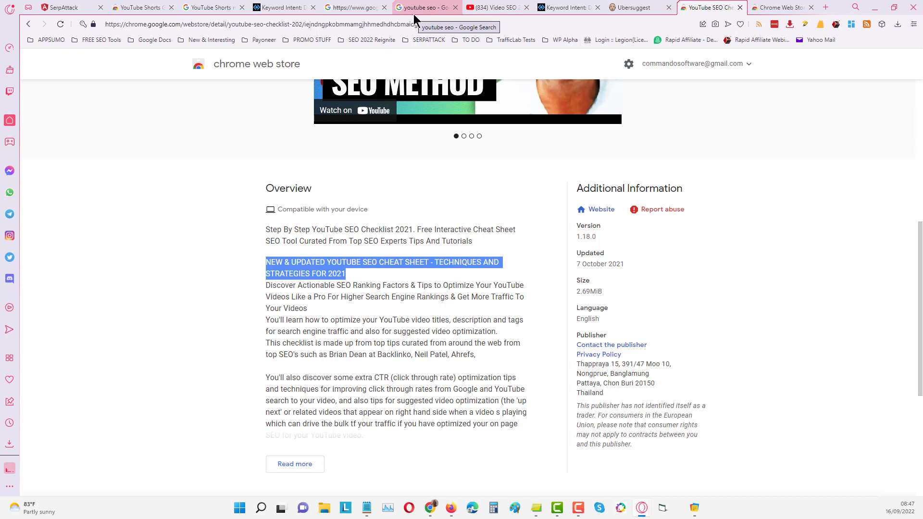
Step: Go back to Ubersuggest and review the keyword ideas and content ideas tables for "youtube seo"
{"action": "left_click", "coordinate": [639, 8]}
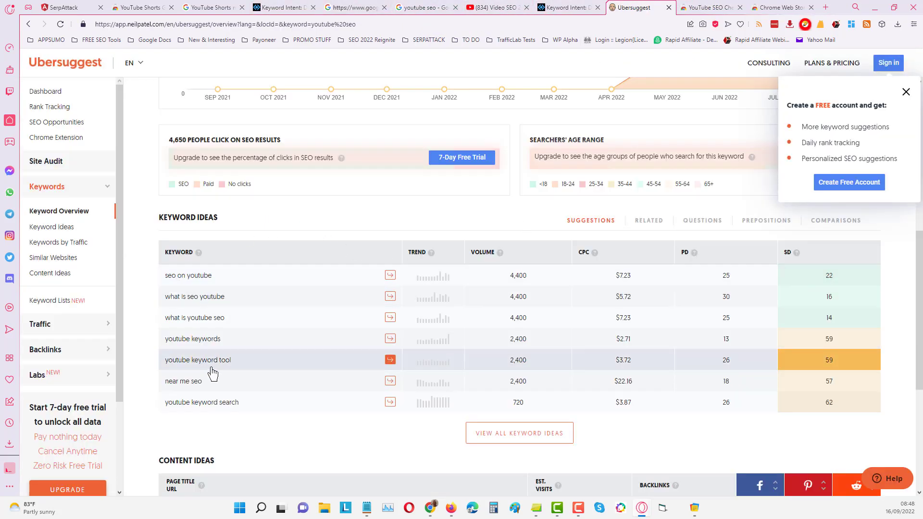
{"action": "scroll", "coordinate": [461, 305], "scroll_direction": "down", "scroll_amount": 3}
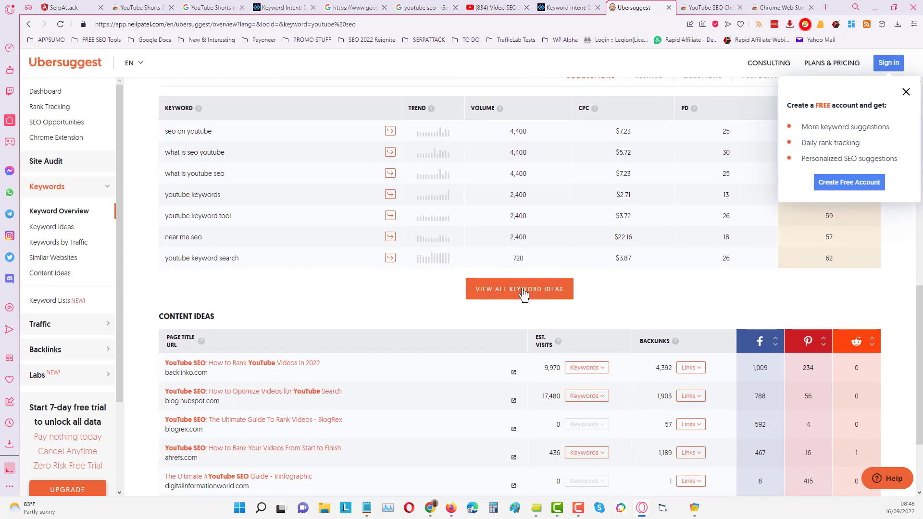
{"action": "scroll", "coordinate": [442, 231], "scroll_direction": "up", "scroll_amount": 2}
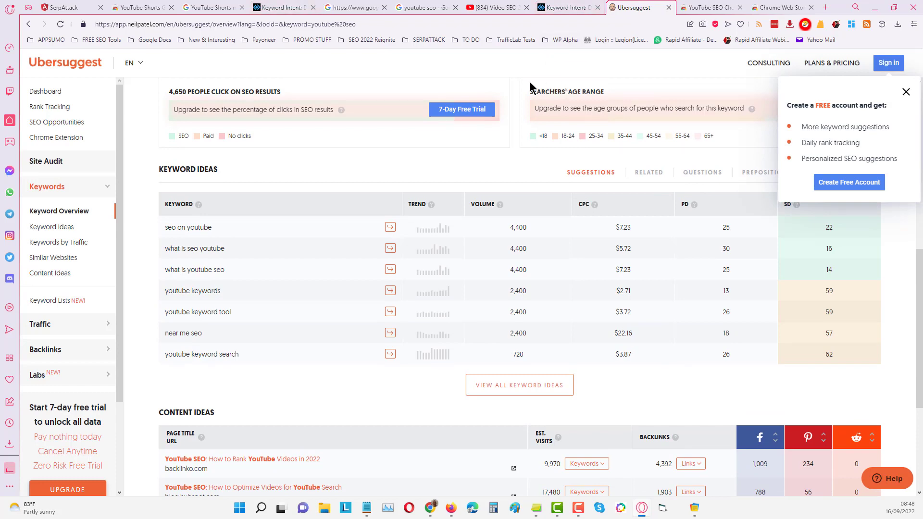
Step: In Keyword Intent, select "youtube seo", "youtube keyword research", "youtube video seo", "youtube video ranking" and "seo for youtube channel"
{"action": "left_click", "coordinate": [566, 8]}
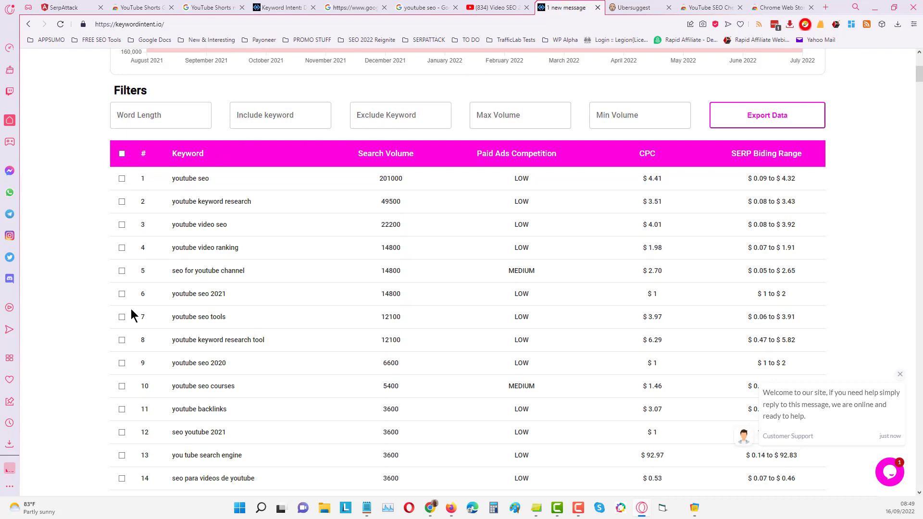
{"action": "left_click", "coordinate": [122, 179]}
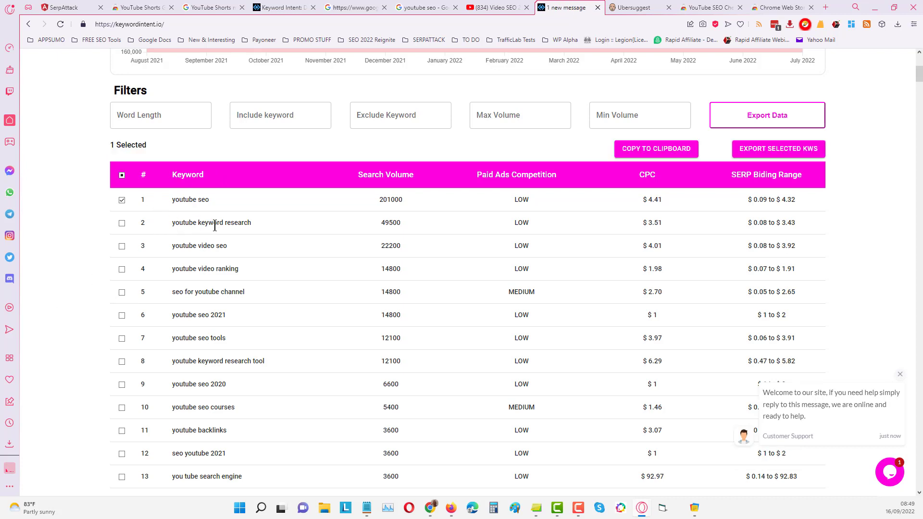
{"action": "left_click", "coordinate": [122, 224]}
{"action": "scroll", "coordinate": [82, 313], "scroll_direction": "down", "scroll_amount": 1}
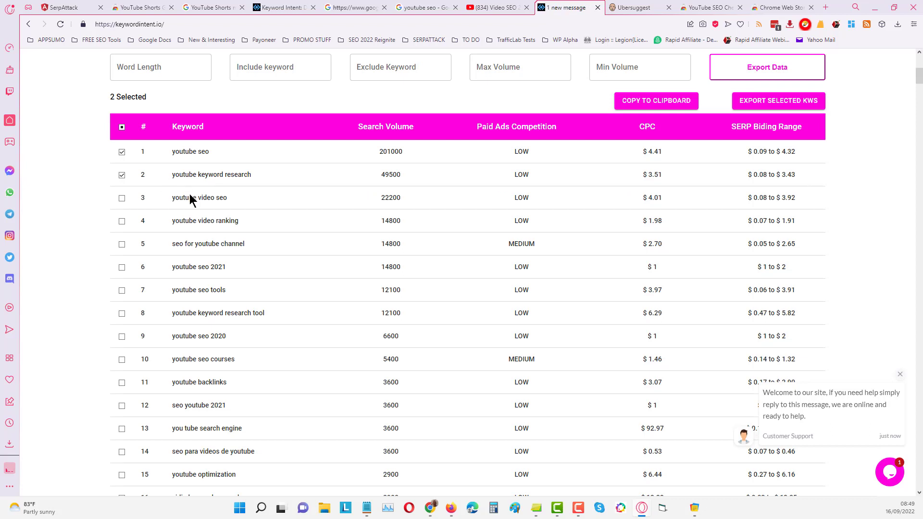
{"action": "left_click", "coordinate": [122, 198]}
{"action": "left_click", "coordinate": [122, 221]}
{"action": "left_click", "coordinate": [122, 244]}
Step: Add "youtube backlinks" and "youtube seo courses" to the selected keywords
{"action": "scroll", "coordinate": [239, 332], "scroll_direction": "down", "scroll_amount": 4}
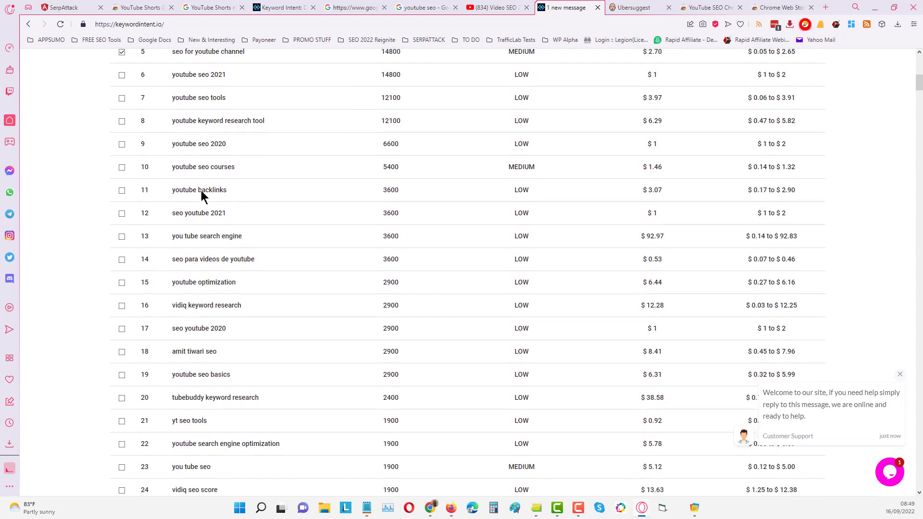
{"action": "left_click", "coordinate": [122, 192]}
{"action": "left_click", "coordinate": [123, 168]}
Step: Add "vidiq seo score", "youtube seo basics" and "youtube keyword research tool" to the selected keywords
{"action": "scroll", "coordinate": [231, 302], "scroll_direction": "down", "scroll_amount": 1}
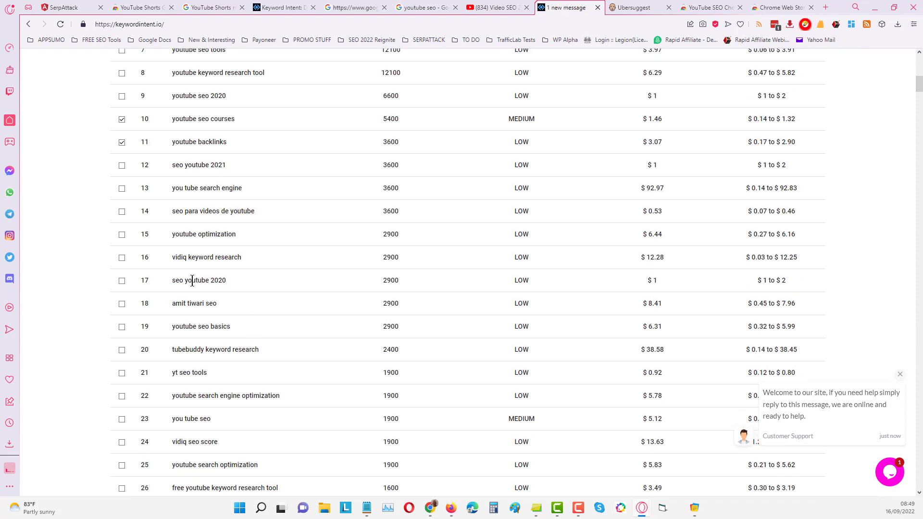
{"action": "scroll", "coordinate": [156, 346], "scroll_direction": "down", "scroll_amount": 2}
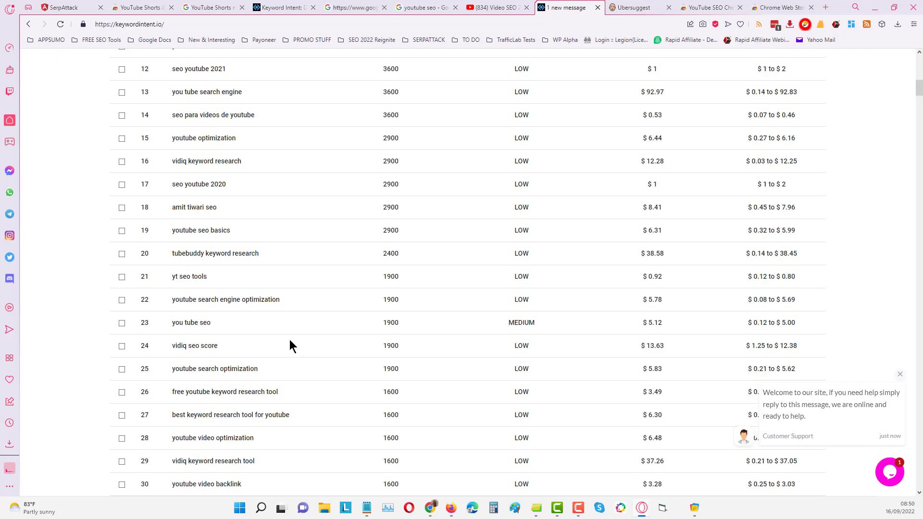
{"action": "double_click", "coordinate": [175, 346]}
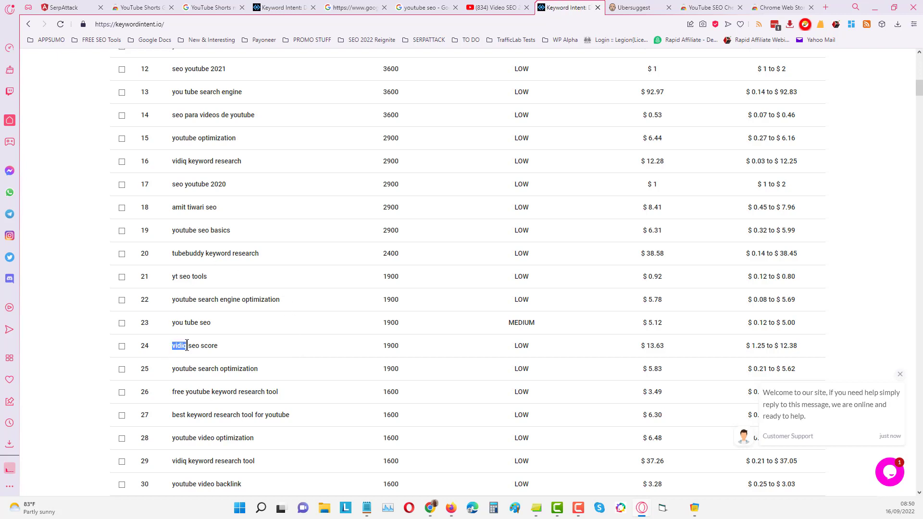
{"action": "left_click", "coordinate": [121, 346]}
{"action": "scroll", "coordinate": [257, 310], "scroll_direction": "up", "scroll_amount": 2}
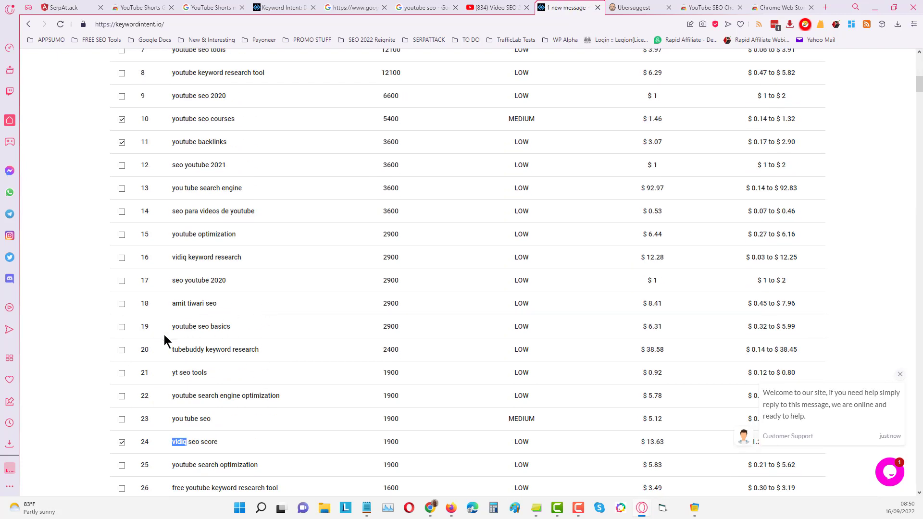
{"action": "left_click", "coordinate": [122, 328]}
{"action": "scroll", "coordinate": [282, 261], "scroll_direction": "up", "scroll_amount": 2}
{"action": "scroll", "coordinate": [282, 260], "scroll_direction": "up", "scroll_amount": 2}
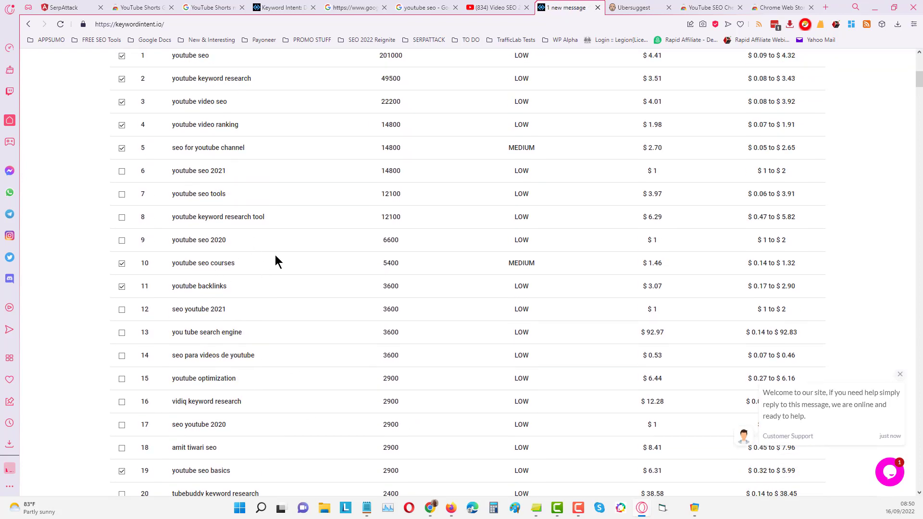
{"action": "scroll", "coordinate": [276, 256], "scroll_direction": "up", "scroll_amount": 1}
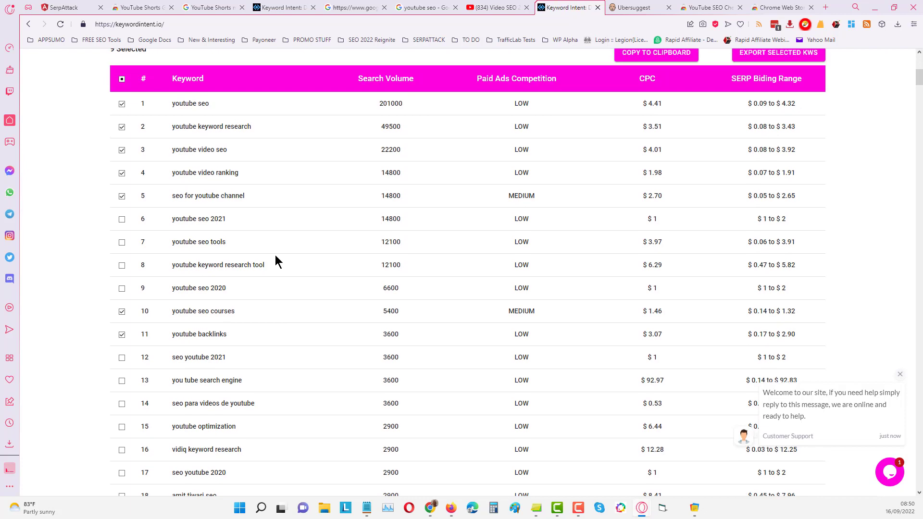
{"action": "left_click", "coordinate": [122, 266]}
Step: Compare Ubersuggest's keyword ideas with the keywords selected in Keyword Intent
{"action": "left_click", "coordinate": [649, 10]}
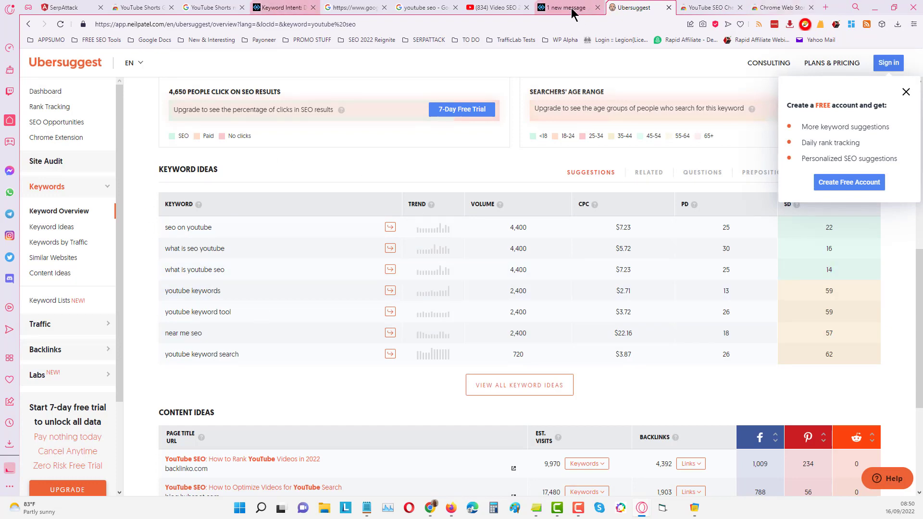
{"action": "left_click", "coordinate": [544, 5]}
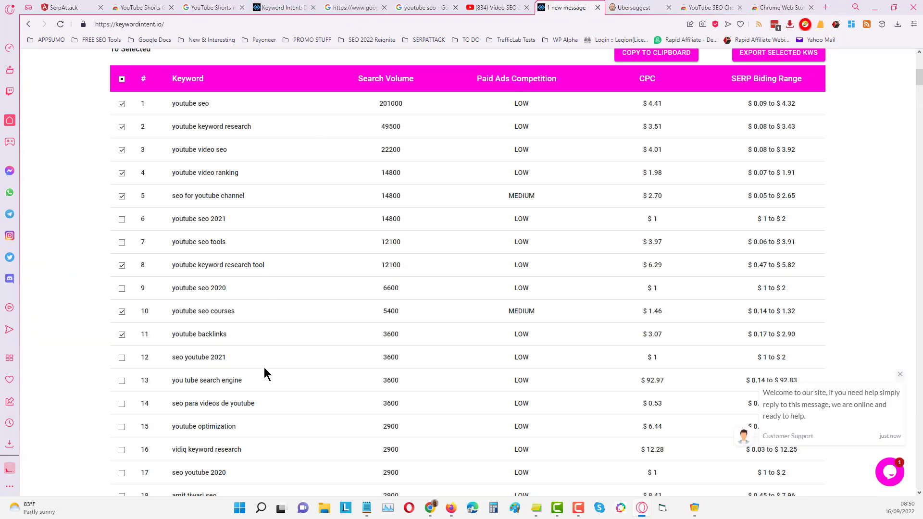
{"action": "left_click", "coordinate": [640, 11]}
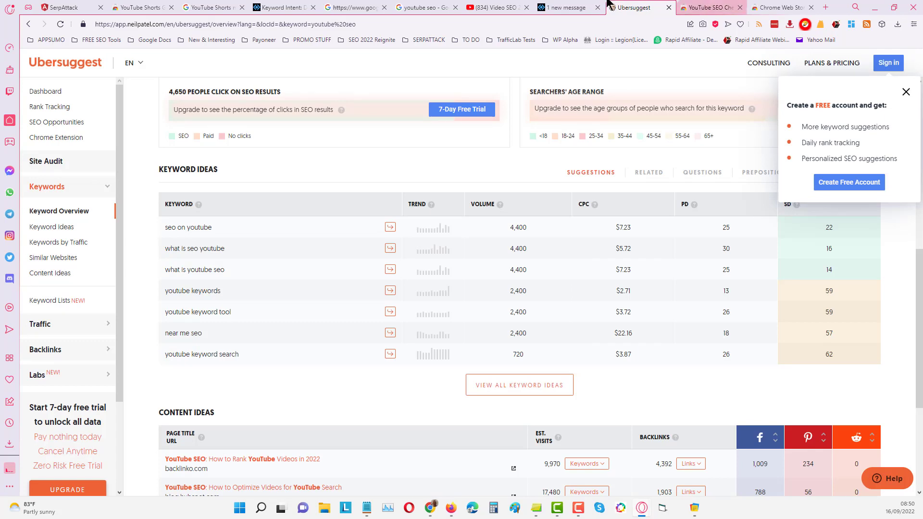
{"action": "left_click", "coordinate": [572, 9]}
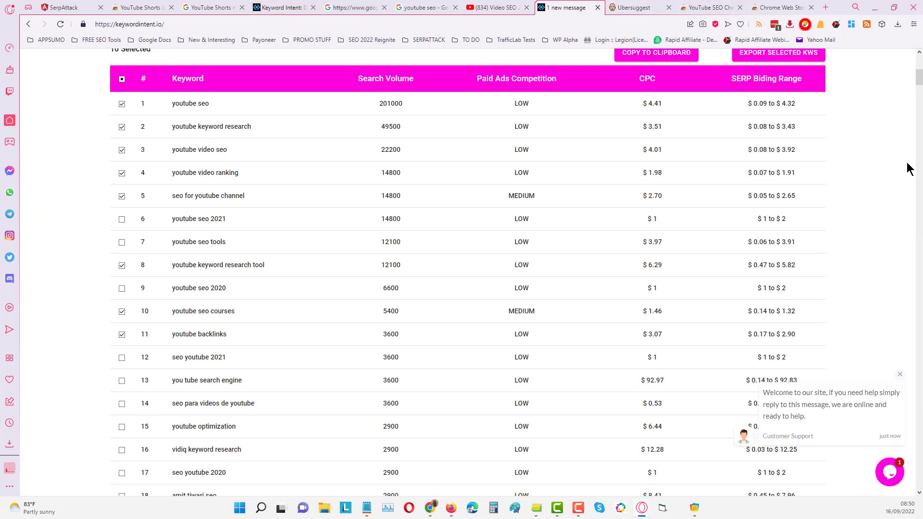
{"action": "scroll", "coordinate": [892, 191], "scroll_direction": "up", "scroll_amount": 2}
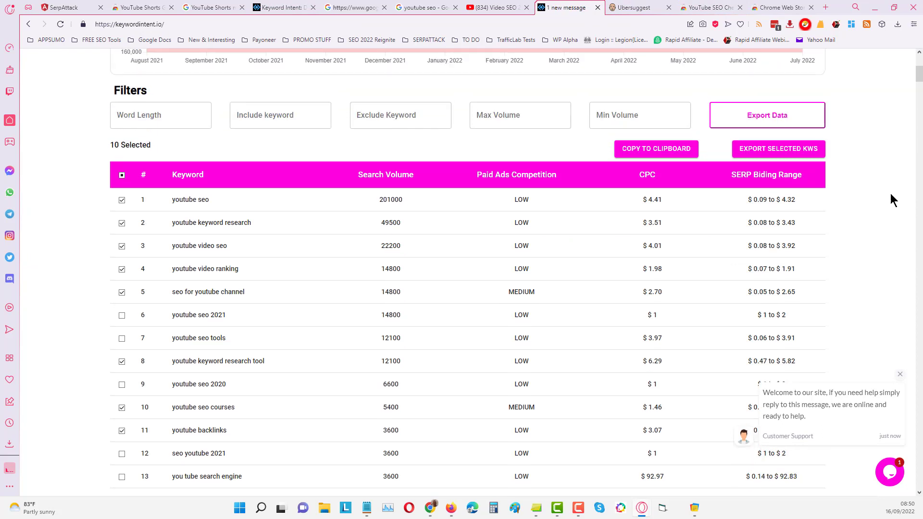
Step: Look over the selected keywords in Keyword Intent and show the related keyword ideas for "youtube seo" in Ubersuggest
{"action": "scroll", "coordinate": [890, 193], "scroll_direction": "up", "scroll_amount": 2}
{"action": "scroll", "coordinate": [890, 193], "scroll_direction": "down", "scroll_amount": 1}
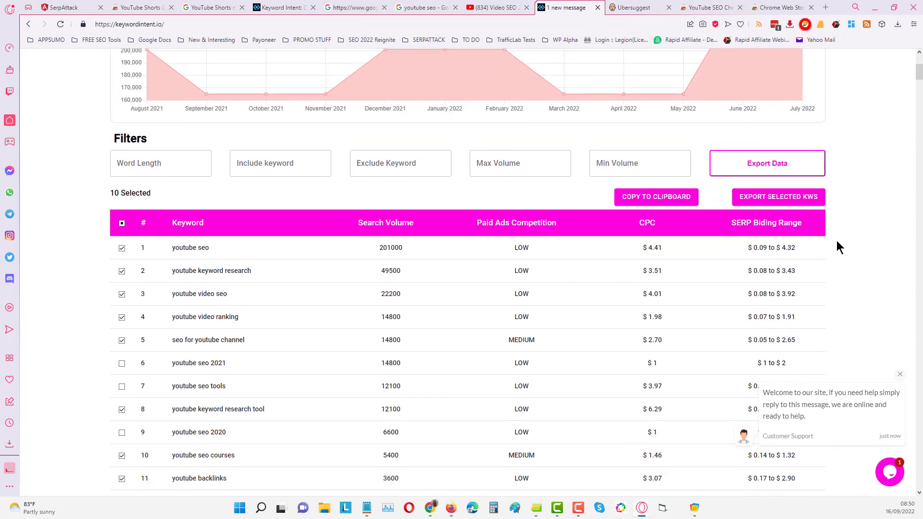
{"action": "scroll", "coordinate": [838, 241], "scroll_direction": "up", "scroll_amount": 3}
{"action": "scroll", "coordinate": [841, 241], "scroll_direction": "down", "scroll_amount": 2}
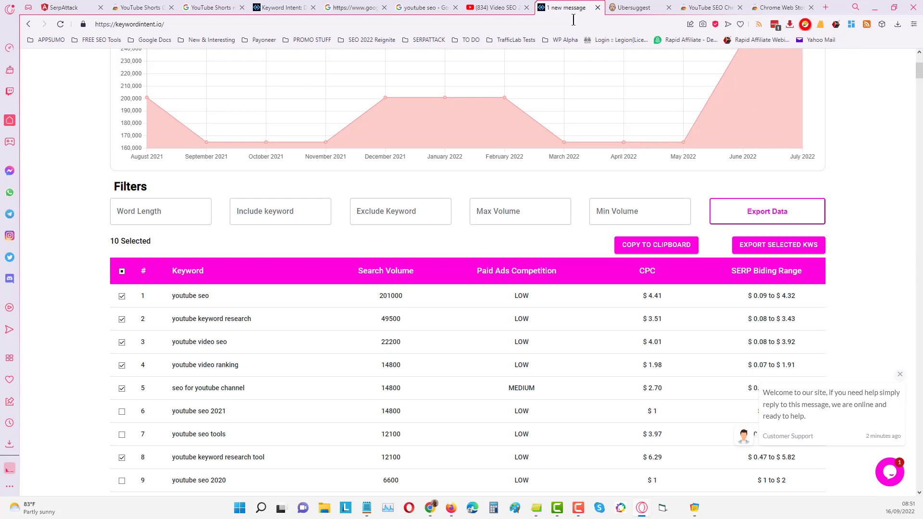
{"action": "left_click", "coordinate": [633, 9]}
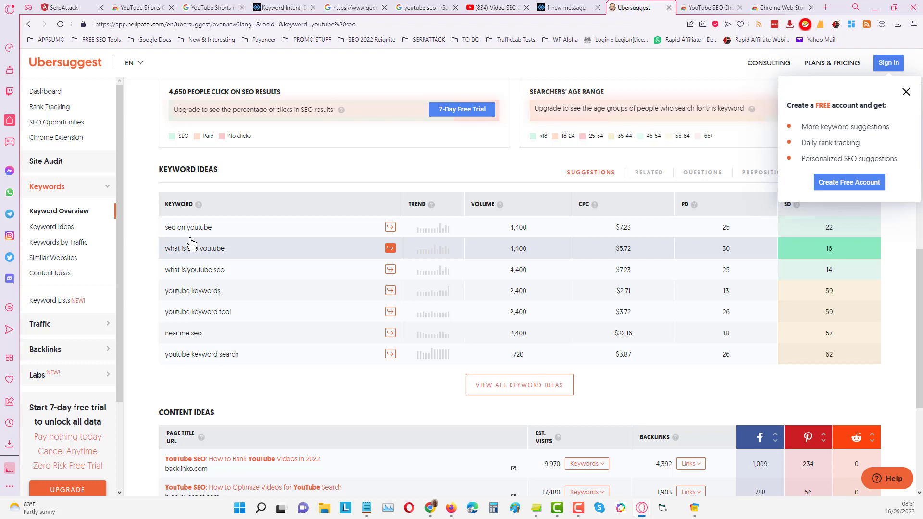
{"action": "left_click", "coordinate": [647, 174]}
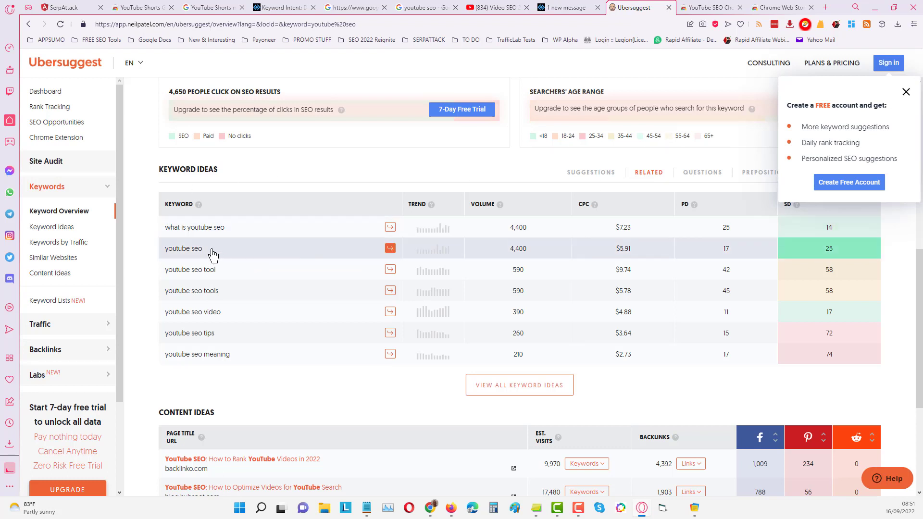
Step: Open the keyword overview for "what is seo youtube" and show its related keyword ideas
{"action": "left_click_drag", "start_coordinate": [165, 228], "coordinate": [218, 231]}
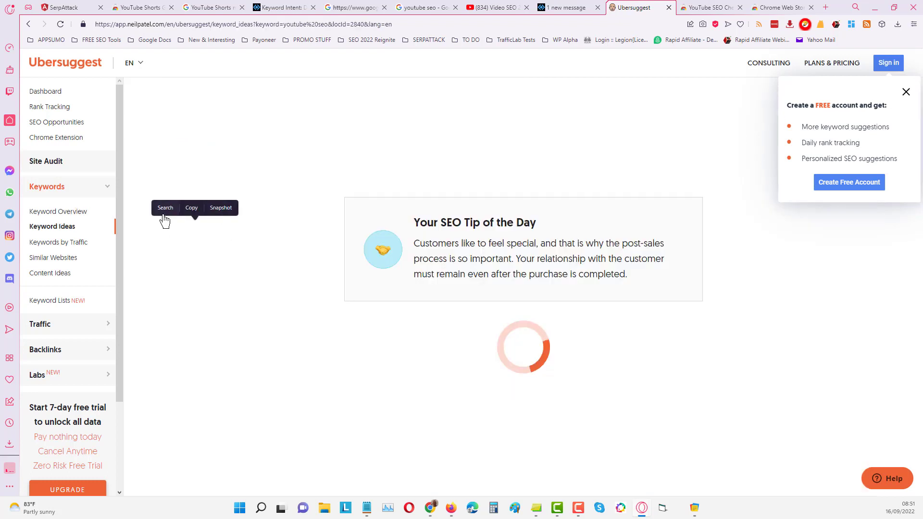
{"action": "left_click", "coordinate": [190, 208]}
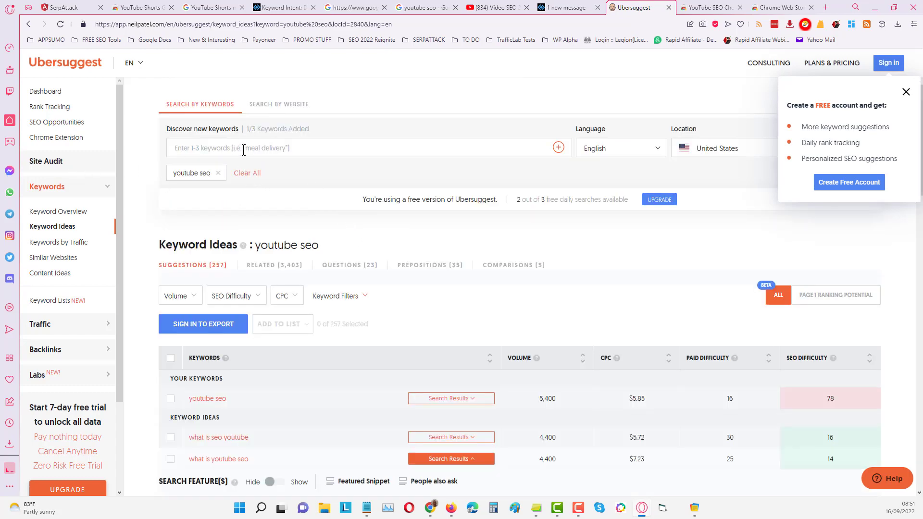
{"action": "scroll", "coordinate": [376, 240], "scroll_direction": "down", "scroll_amount": 2}
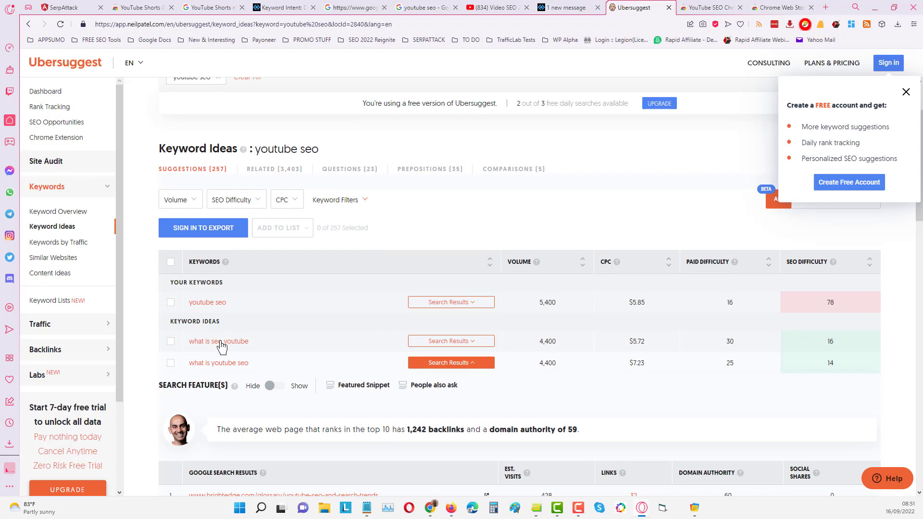
{"action": "left_click", "coordinate": [202, 341]}
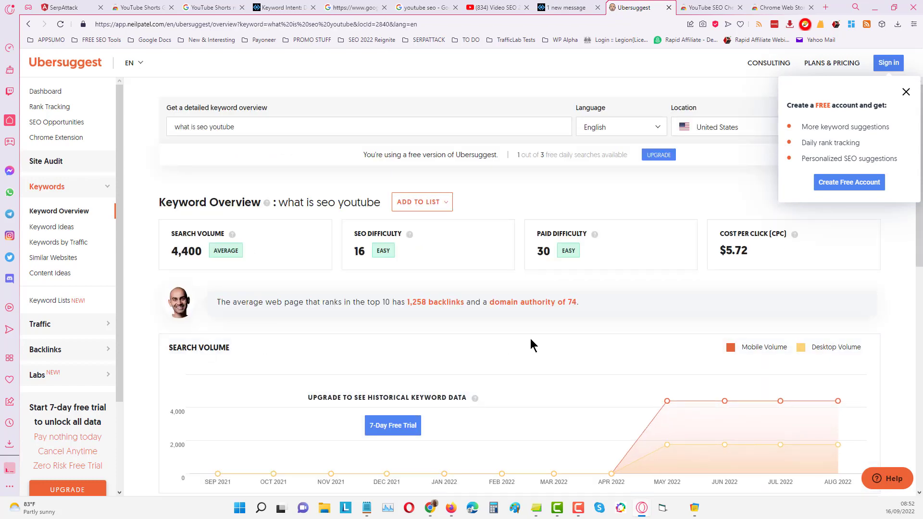
{"action": "scroll", "coordinate": [538, 349], "scroll_direction": "down", "scroll_amount": 4}
{"action": "scroll", "coordinate": [544, 352], "scroll_direction": "down", "scroll_amount": 5}
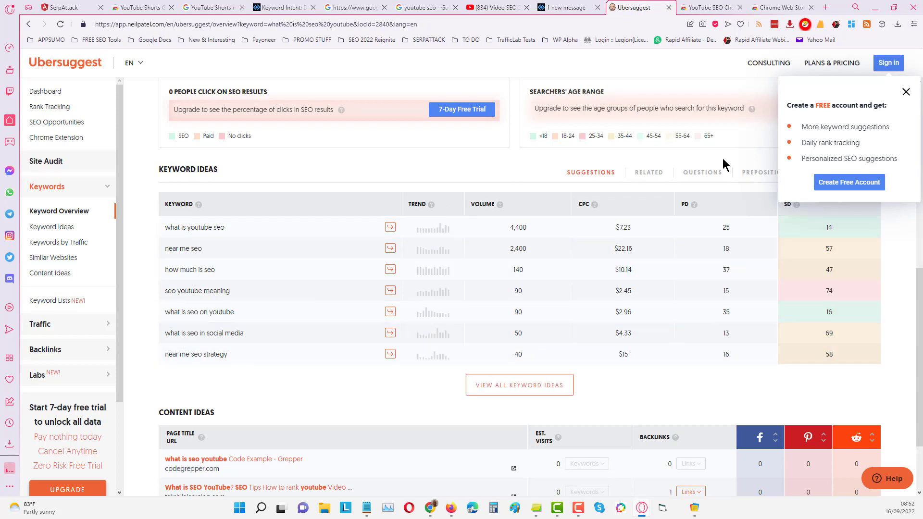
{"action": "left_click", "coordinate": [644, 175]}
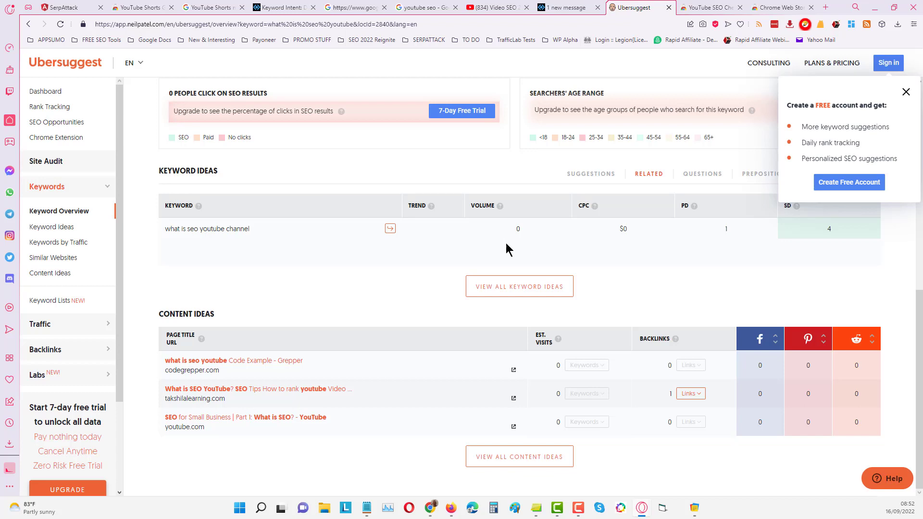
Step: Search for a keyword overview of "youtube seo" and show its related keyword ideas
{"action": "scroll", "coordinate": [443, 161], "scroll_direction": "up", "scroll_amount": 10}
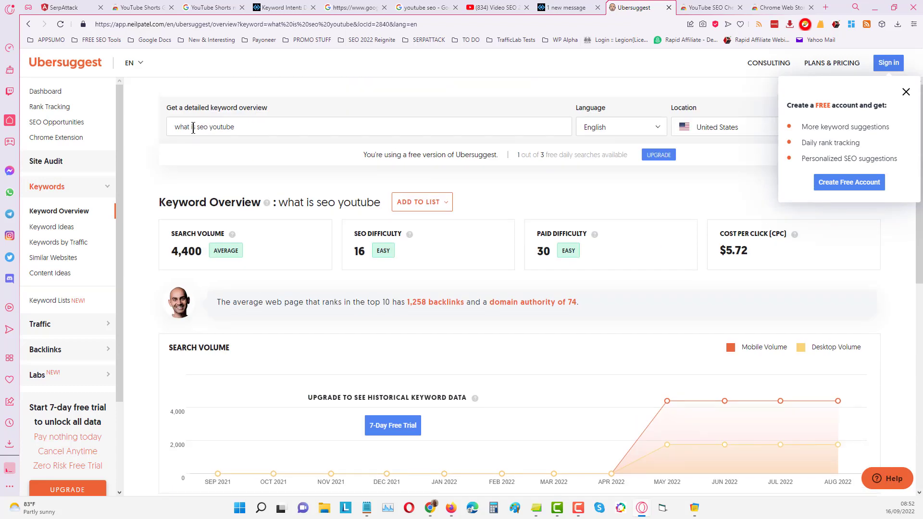
{"action": "left_click_drag", "start_coordinate": [243, 125], "coordinate": [127, 125]}
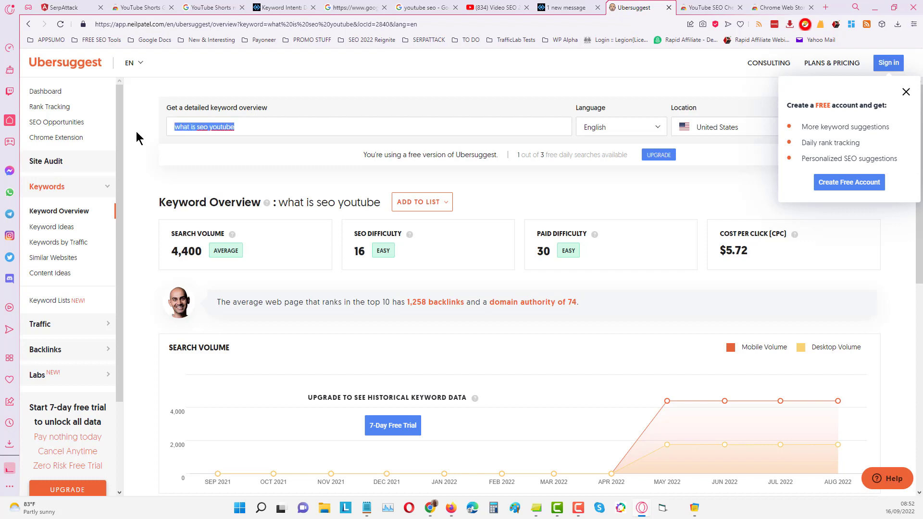
{"action": "type", "text": "you"}
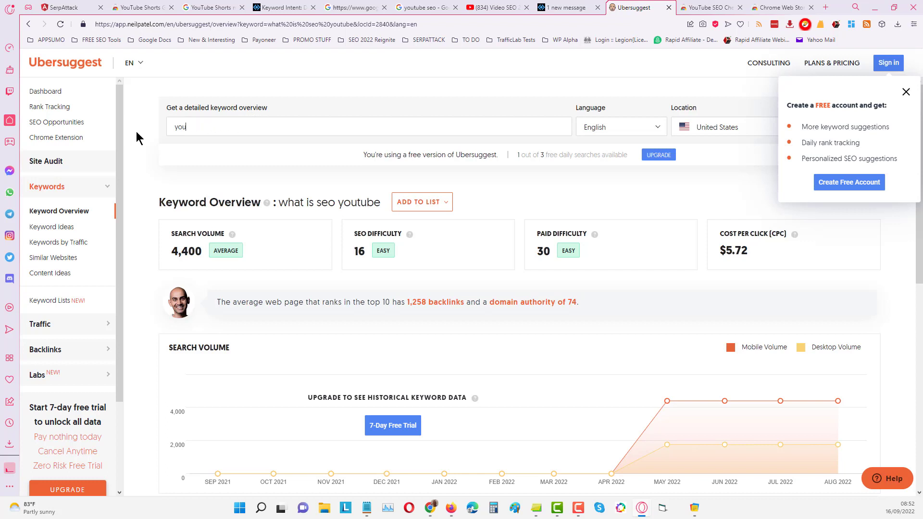
{"action": "type", "text": "tube seo"}
{"action": "key", "text": "Return"}
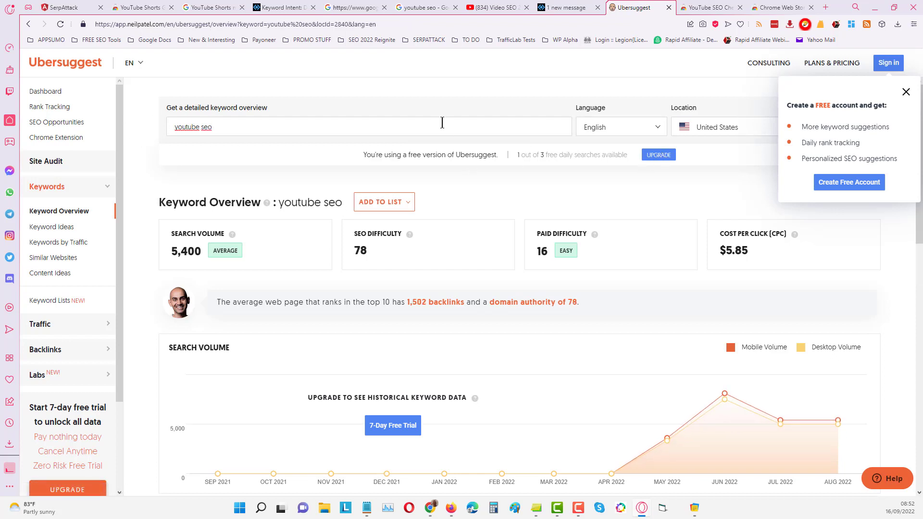
{"action": "scroll", "coordinate": [510, 328], "scroll_direction": "down", "scroll_amount": 3}
{"action": "scroll", "coordinate": [510, 325], "scroll_direction": "down", "scroll_amount": 1}
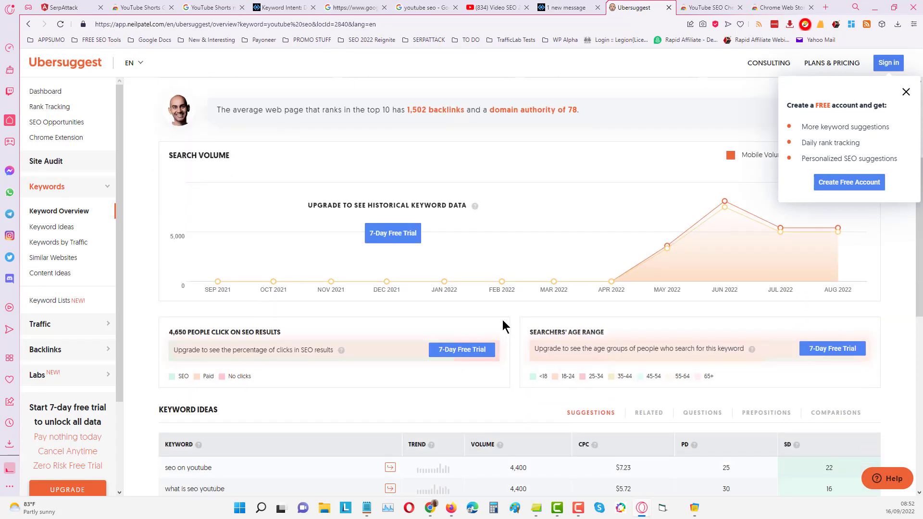
{"action": "scroll", "coordinate": [505, 324], "scroll_direction": "down", "scroll_amount": 4}
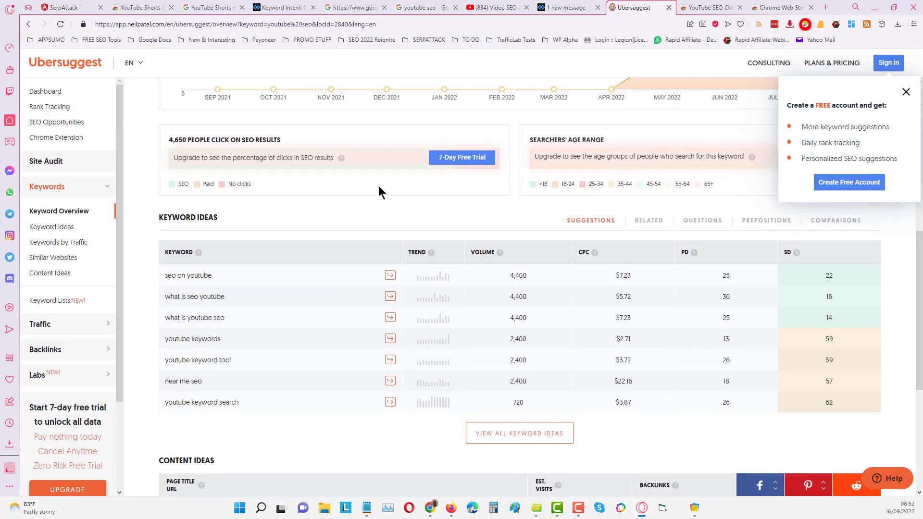
{"action": "left_click", "coordinate": [649, 221]}
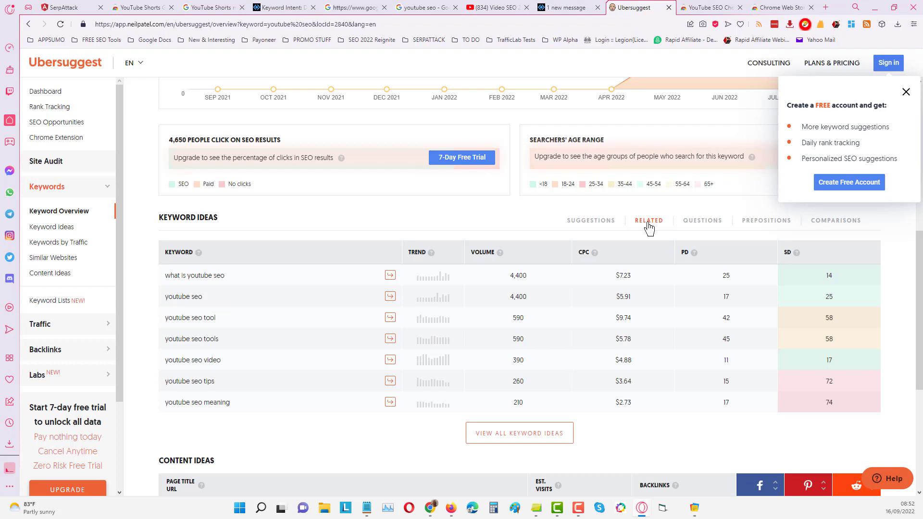
{"action": "scroll", "coordinate": [648, 229], "scroll_direction": "down", "scroll_amount": 1}
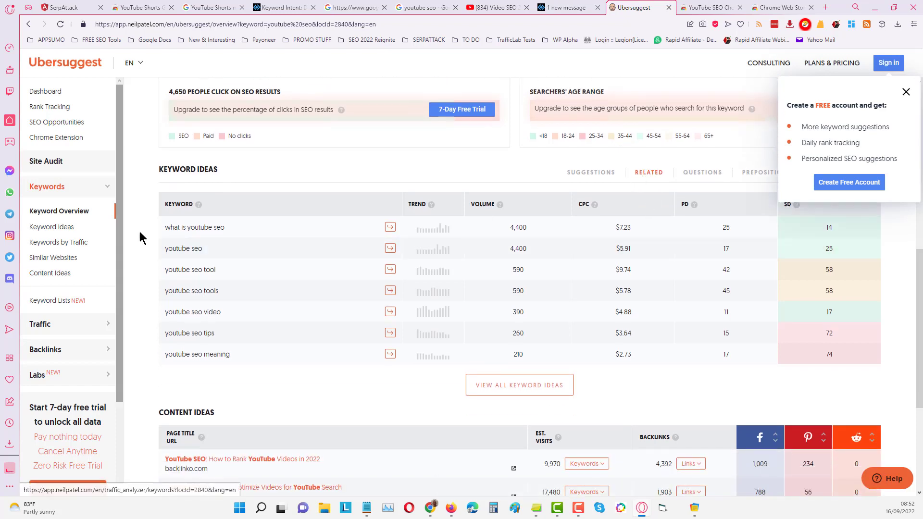
Step: Switch to Keyword Intent and read through the "youtube seo" keyword list for further keyword candidates
{"action": "left_click", "coordinate": [568, 8]}
{"action": "scroll", "coordinate": [259, 255], "scroll_direction": "down", "scroll_amount": 4}
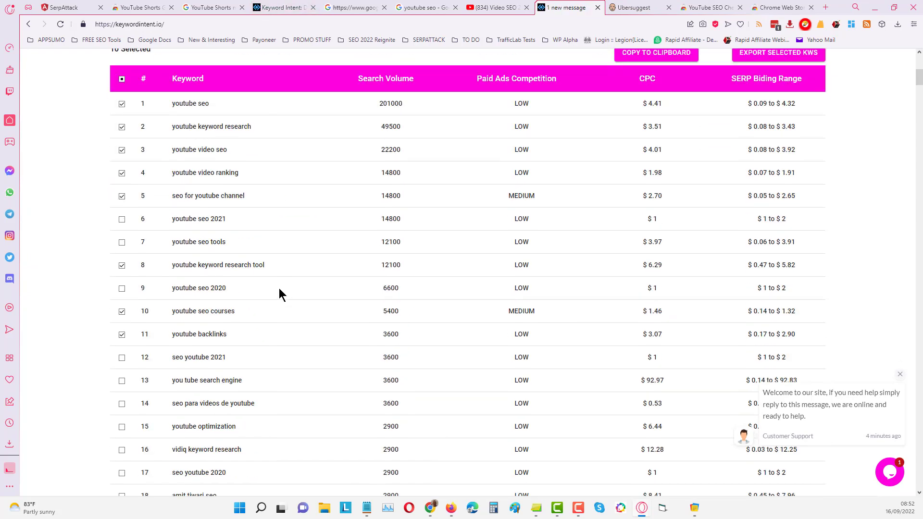
{"action": "scroll", "coordinate": [279, 287], "scroll_direction": "down", "scroll_amount": 2}
{"action": "scroll", "coordinate": [278, 287], "scroll_direction": "down", "scroll_amount": 2}
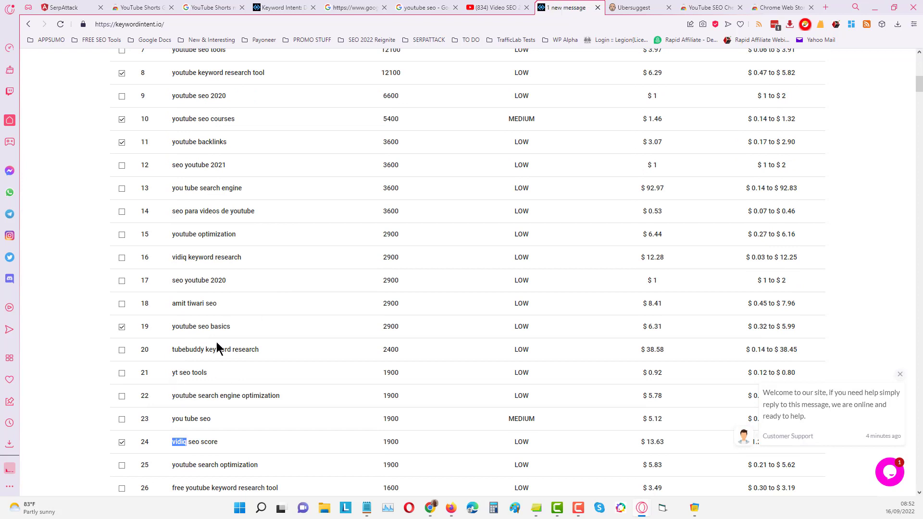
{"action": "scroll", "coordinate": [319, 361], "scroll_direction": "down", "scroll_amount": 2}
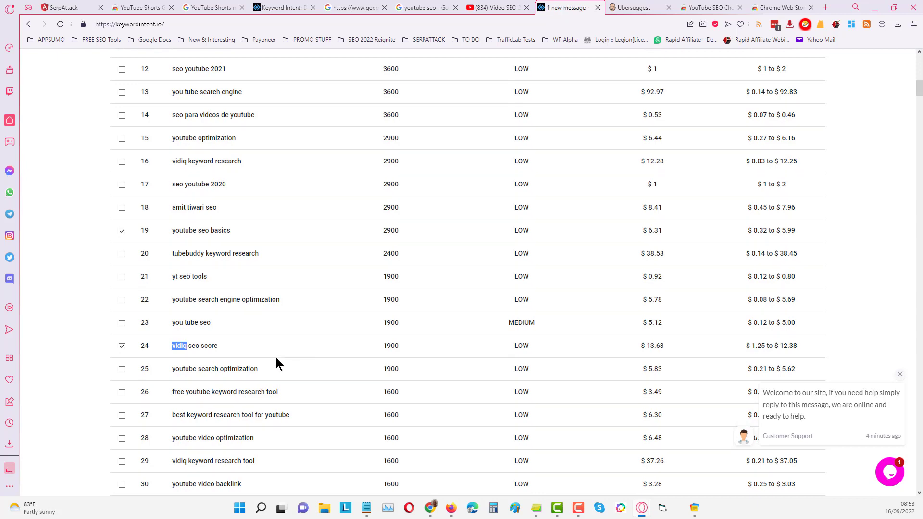
{"action": "scroll", "coordinate": [278, 364], "scroll_direction": "down", "scroll_amount": 2}
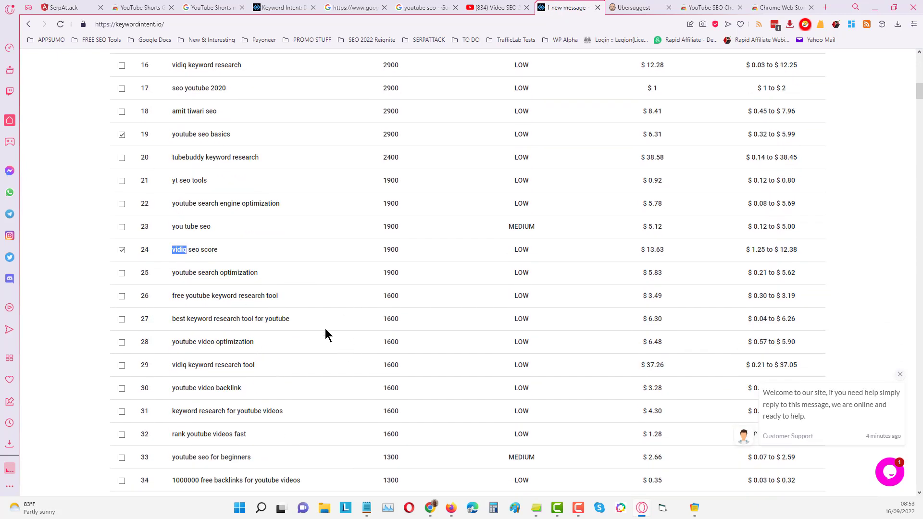
{"action": "scroll", "coordinate": [282, 303], "scroll_direction": "up", "scroll_amount": 15}
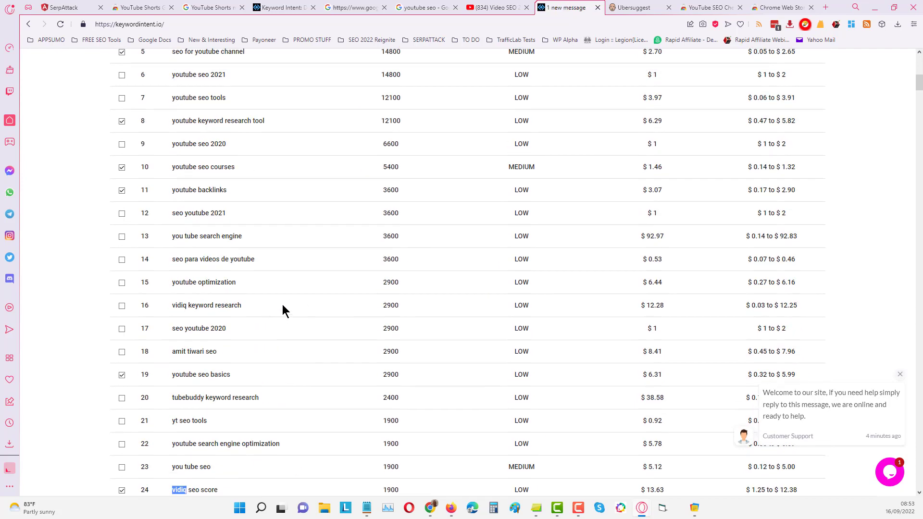
{"action": "scroll", "coordinate": [273, 317], "scroll_direction": "down", "scroll_amount": 3}
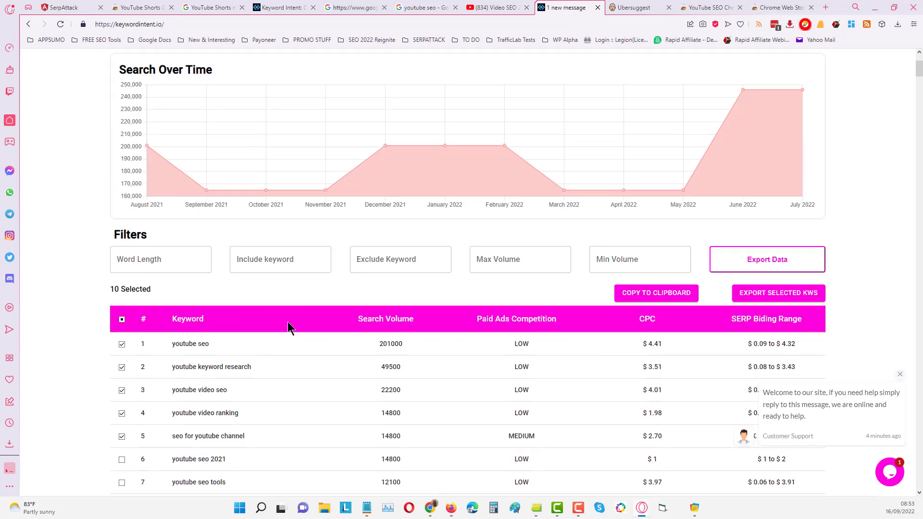
{"action": "scroll", "coordinate": [281, 312], "scroll_direction": "up", "scroll_amount": 3}
Step: Compare Ubersuggest's related ideas for "youtube seo" with the selected and unselected keywords in Keyword Intent
{"action": "left_click", "coordinate": [628, 8]}
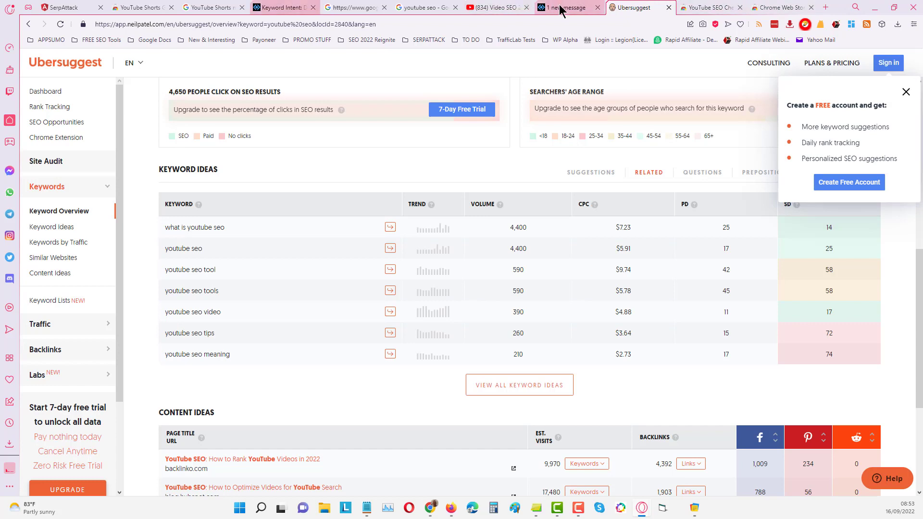
{"action": "left_click", "coordinate": [281, 7]}
{"action": "scroll", "coordinate": [207, 418], "scroll_direction": "down", "scroll_amount": 13}
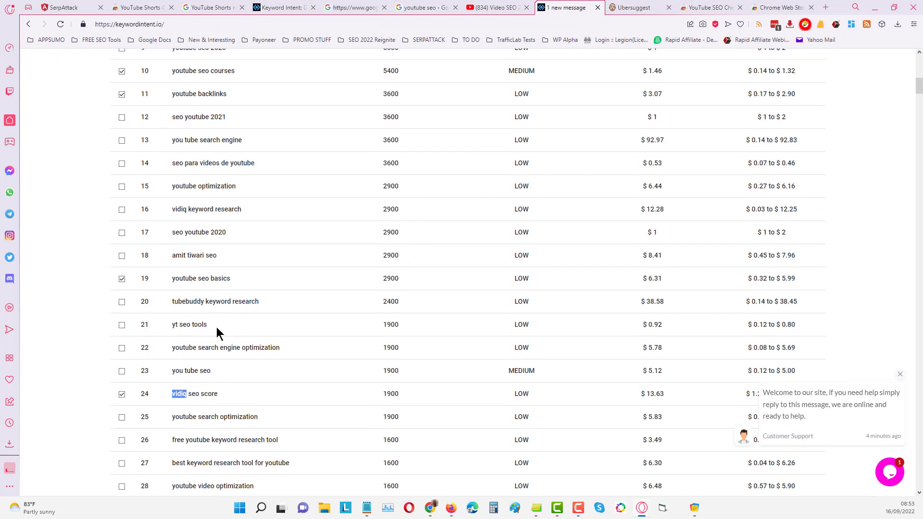
{"action": "scroll", "coordinate": [187, 332], "scroll_direction": "up", "scroll_amount": 6}
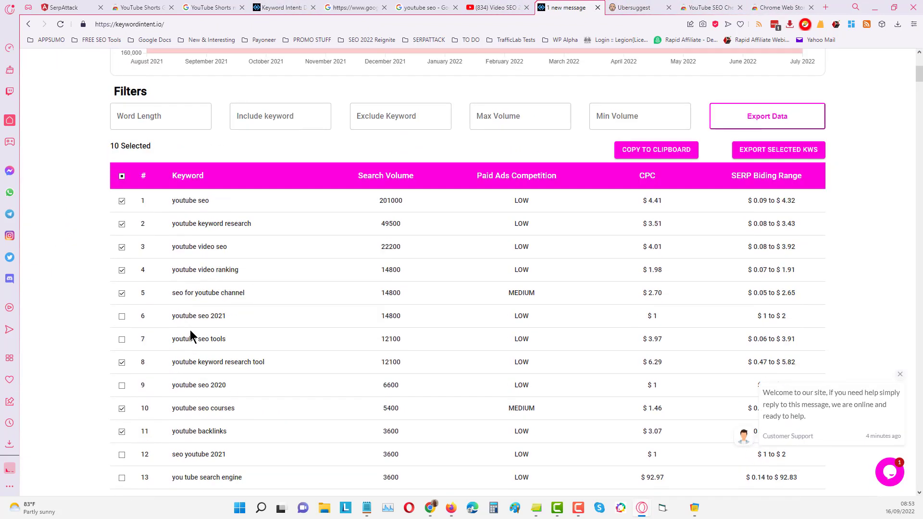
{"action": "scroll", "coordinate": [226, 361], "scroll_direction": "down", "scroll_amount": 3}
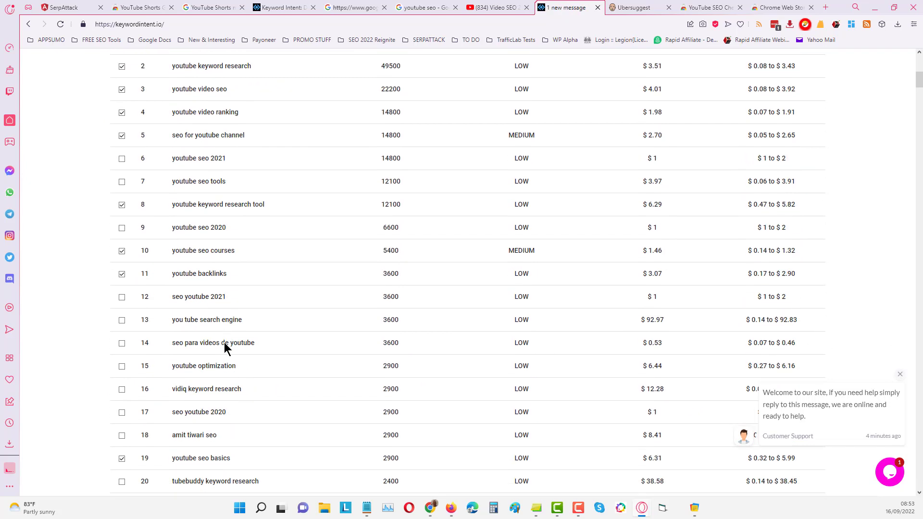
{"action": "scroll", "coordinate": [253, 379], "scroll_direction": "down", "scroll_amount": 4}
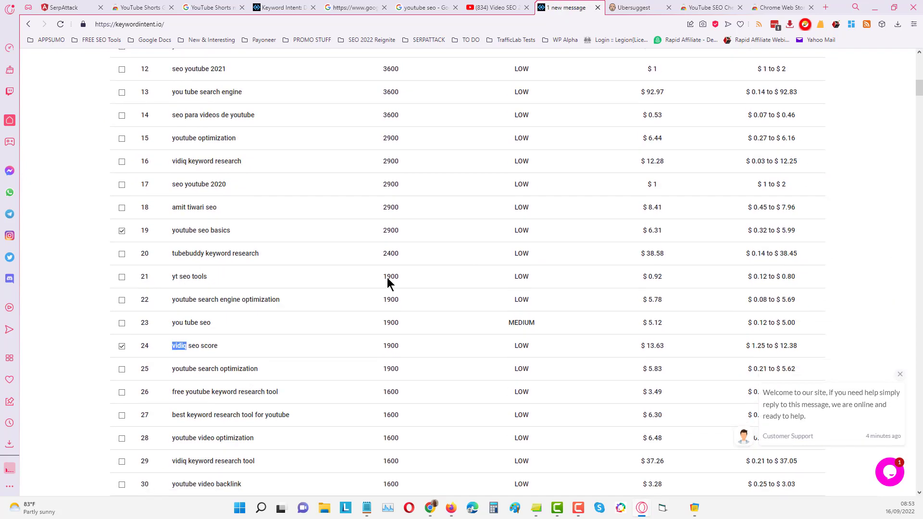
{"action": "scroll", "coordinate": [176, 348], "scroll_direction": "up", "scroll_amount": 3}
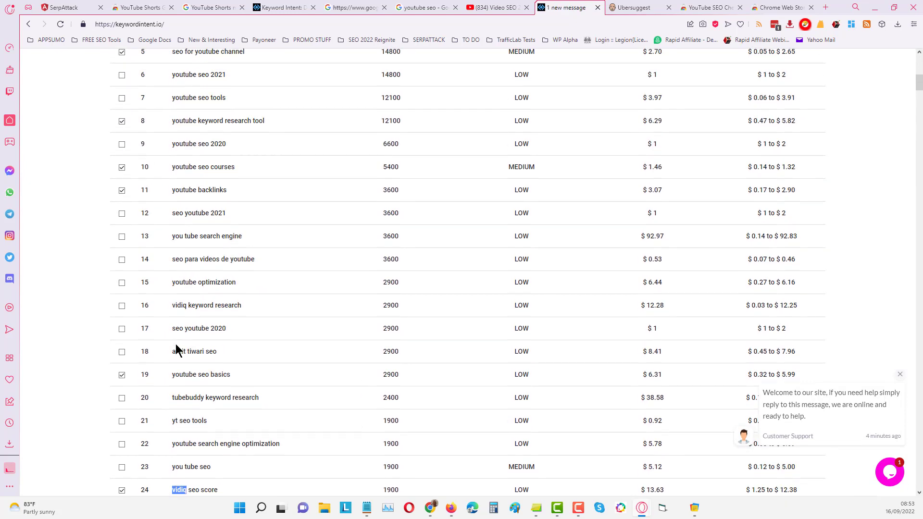
{"action": "scroll", "coordinate": [175, 349], "scroll_direction": "up", "scroll_amount": 6}
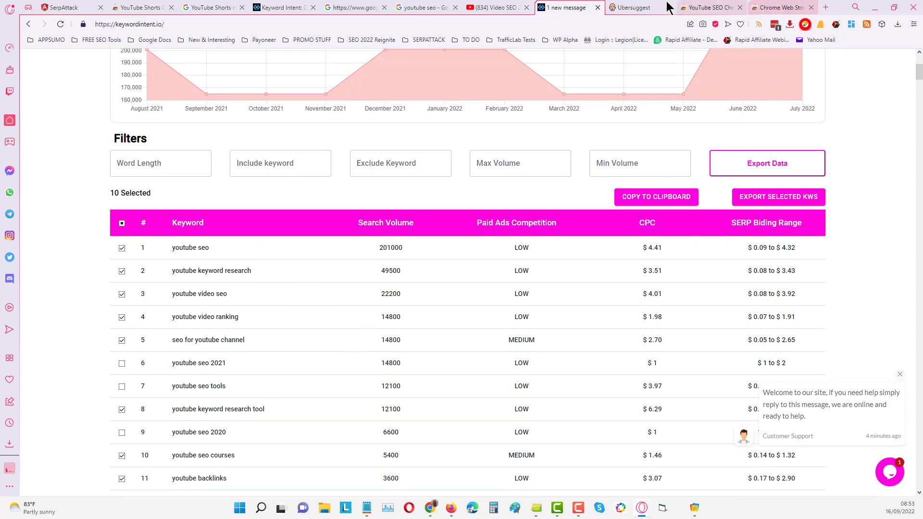
Step: Switch to the "YouTube Shorts Guide, Hacks and Monetization" listing in the Chrome Web Store and read its overview description
{"action": "left_click", "coordinate": [642, 12]}
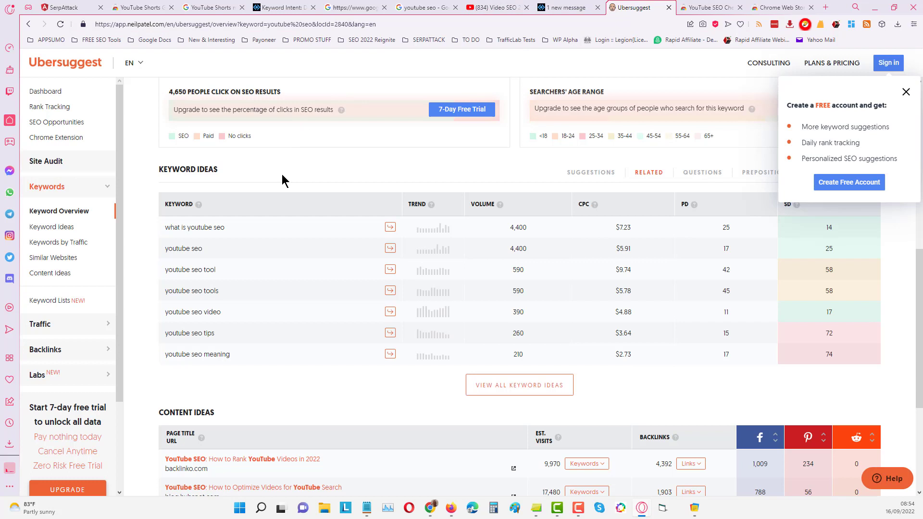
{"action": "left_click", "coordinate": [152, 9]}
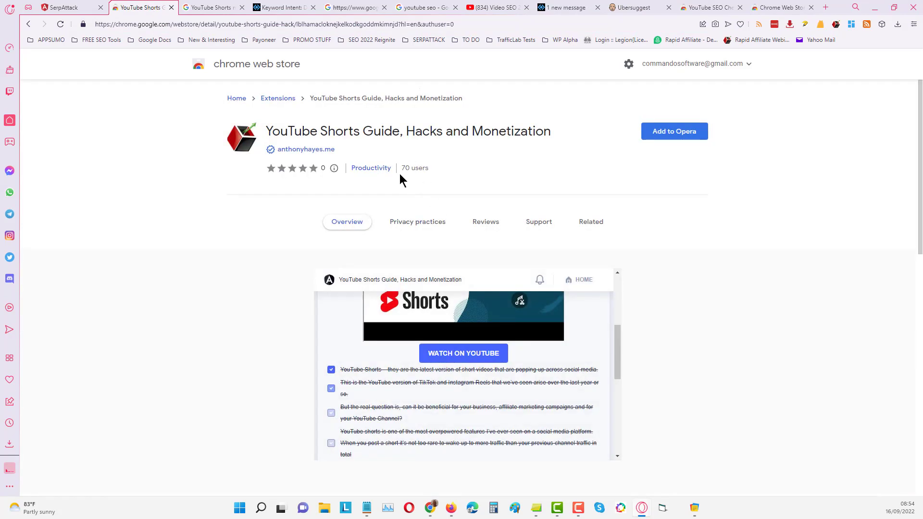
{"action": "scroll", "coordinate": [572, 379], "scroll_direction": "down", "scroll_amount": 7}
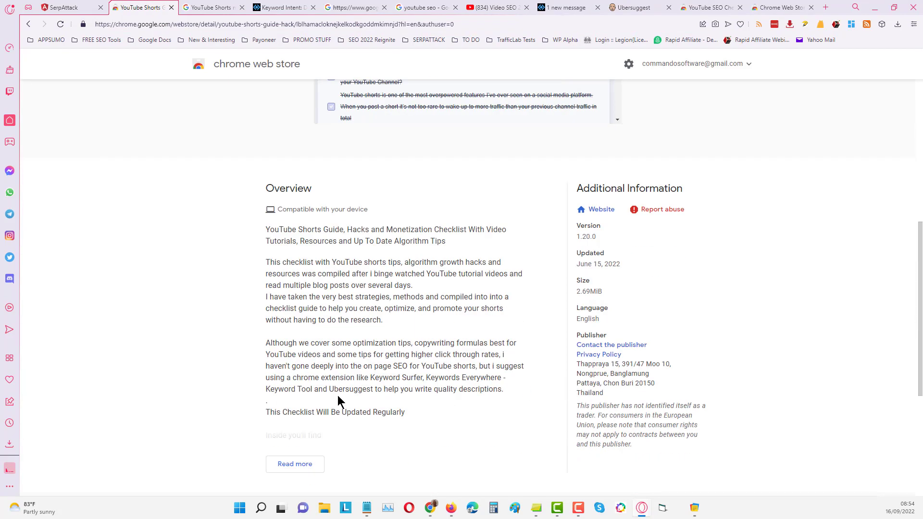
{"action": "scroll", "coordinate": [330, 296], "scroll_direction": "up", "scroll_amount": 7}
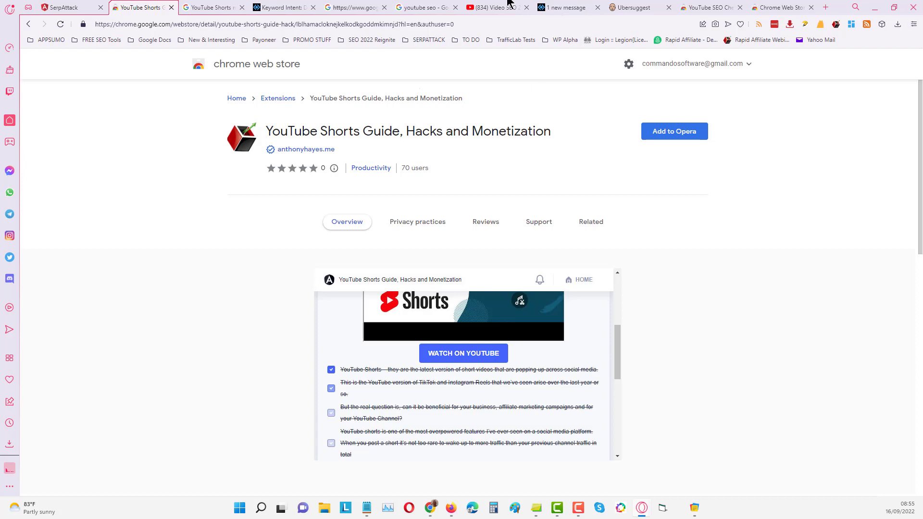
Step: Switch to the Google results for YouTube Shorts monetization and search for just "YouTube Shorts"
{"action": "left_click", "coordinate": [216, 8]}
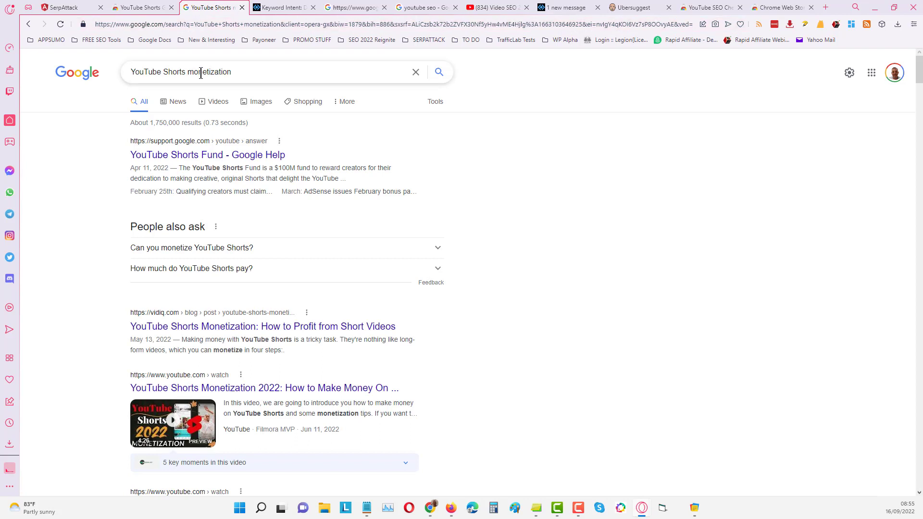
{"action": "left_click_drag", "start_coordinate": [232, 71], "coordinate": [184, 77]}
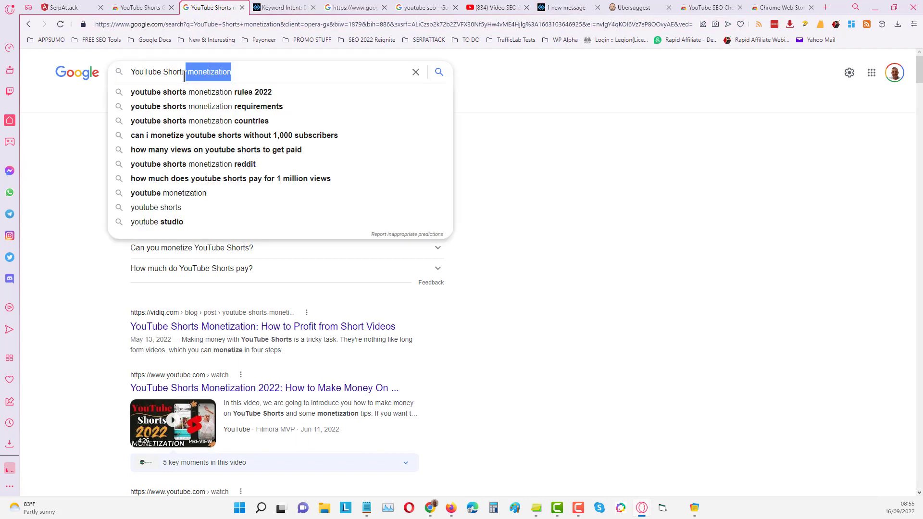
{"action": "key", "text": "BackSpace"}
{"action": "key", "text": "Return"}
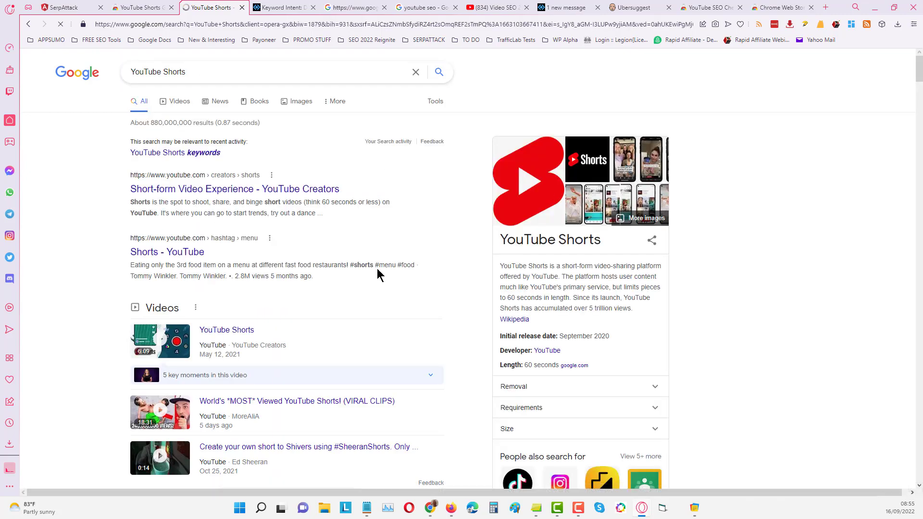
Step: Look through the "YouTube Shorts" results and expand and browse the key moments of the first video result
{"action": "scroll", "coordinate": [494, 287], "scroll_direction": "down", "scroll_amount": 2}
{"action": "scroll", "coordinate": [494, 288], "scroll_direction": "up", "scroll_amount": 1}
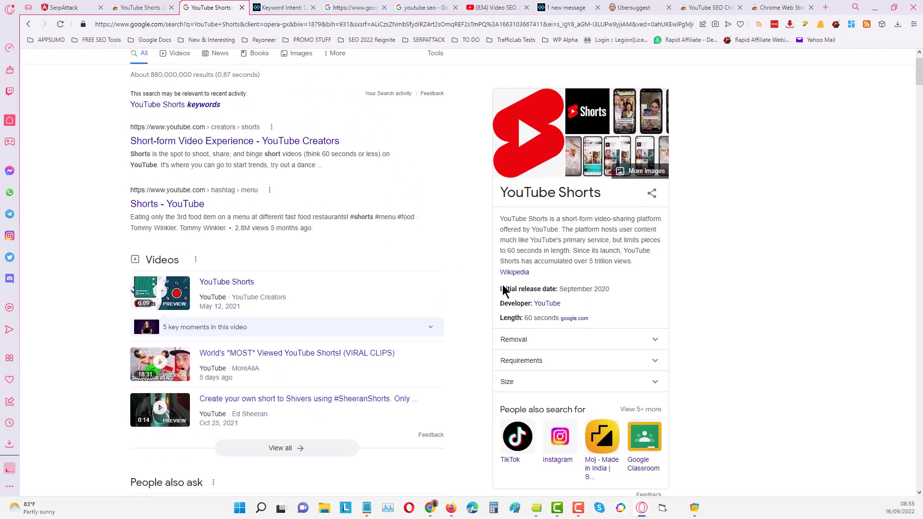
{"action": "scroll", "coordinate": [841, 268], "scroll_direction": "down", "scroll_amount": 3}
{"action": "scroll", "coordinate": [841, 268], "scroll_direction": "up", "scroll_amount": 3}
{"action": "scroll", "coordinate": [847, 269], "scroll_direction": "up", "scroll_amount": 1}
{"action": "scroll", "coordinate": [845, 269], "scroll_direction": "down", "scroll_amount": 3}
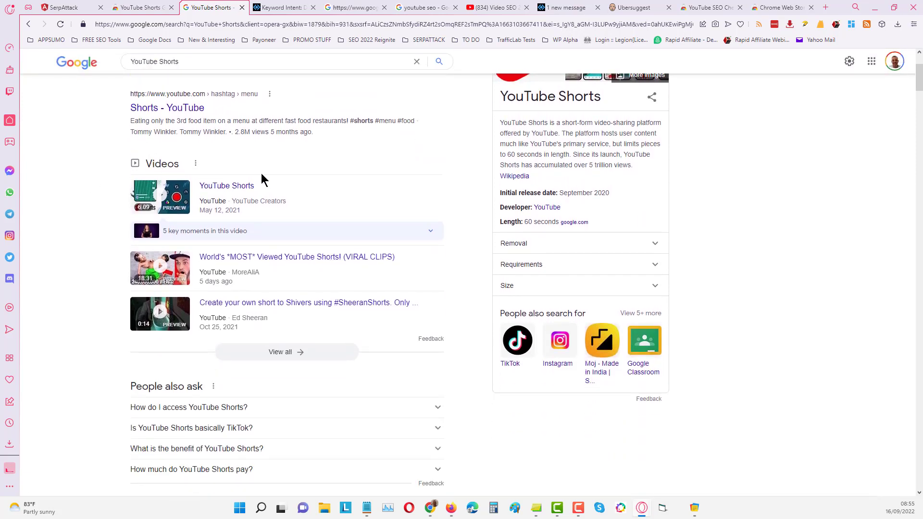
{"action": "left_click", "coordinate": [433, 232]}
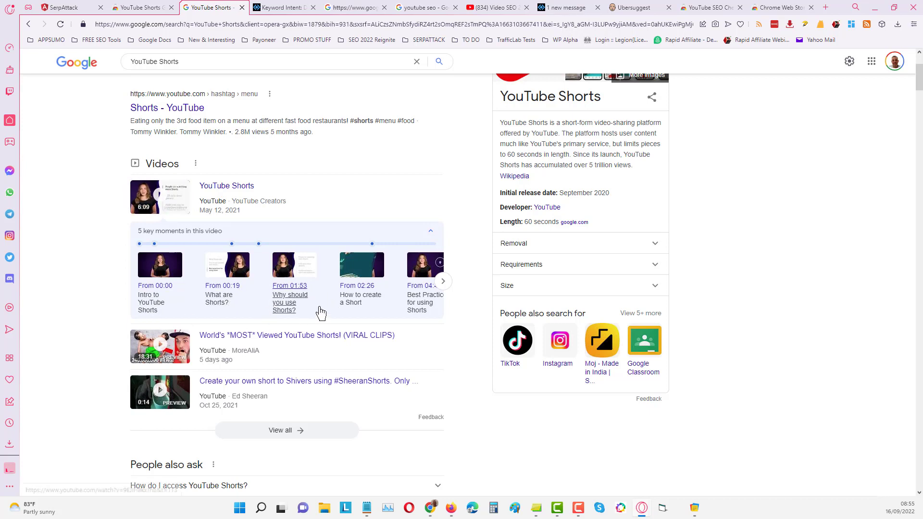
{"action": "left_click", "coordinate": [441, 282]}
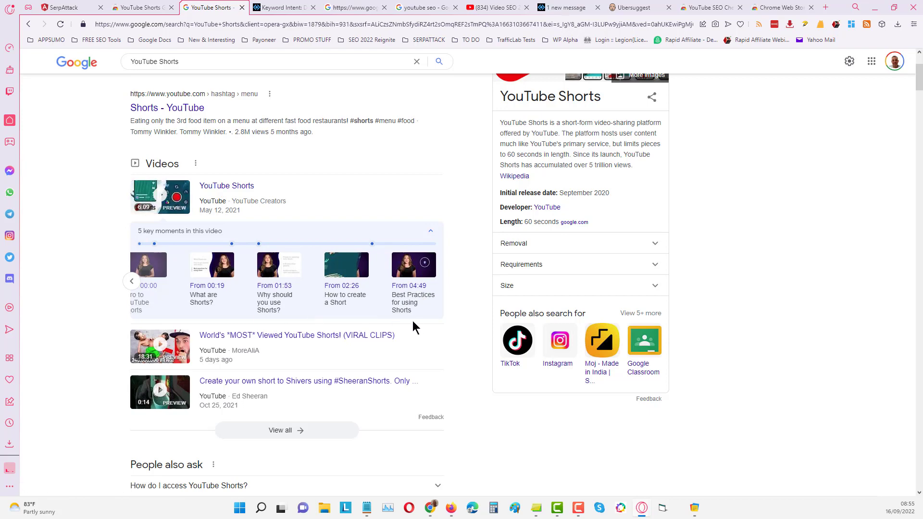
{"action": "scroll", "coordinate": [418, 358], "scroll_direction": "down", "scroll_amount": 1}
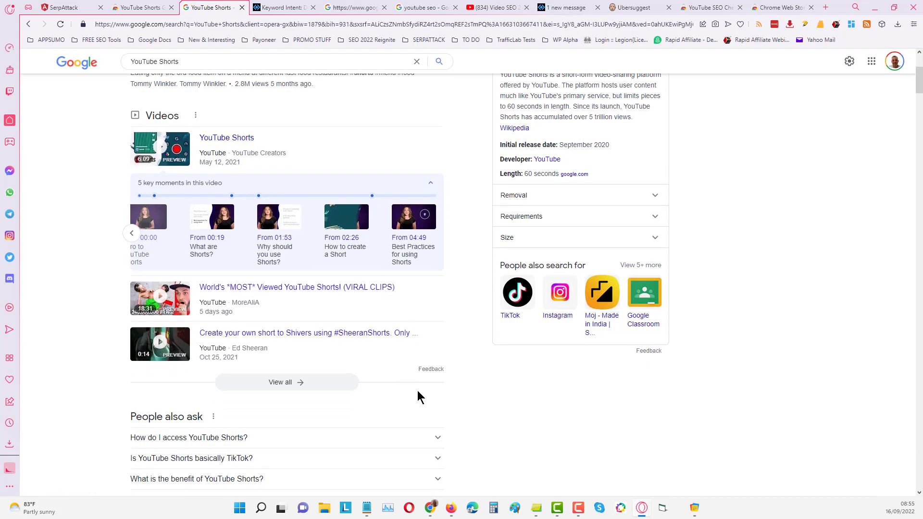
Step: Filter the "YouTube Shorts" search to video results and look through the listed videos
{"action": "scroll", "coordinate": [412, 388], "scroll_direction": "up", "scroll_amount": 4}
{"action": "left_click", "coordinate": [178, 103]}
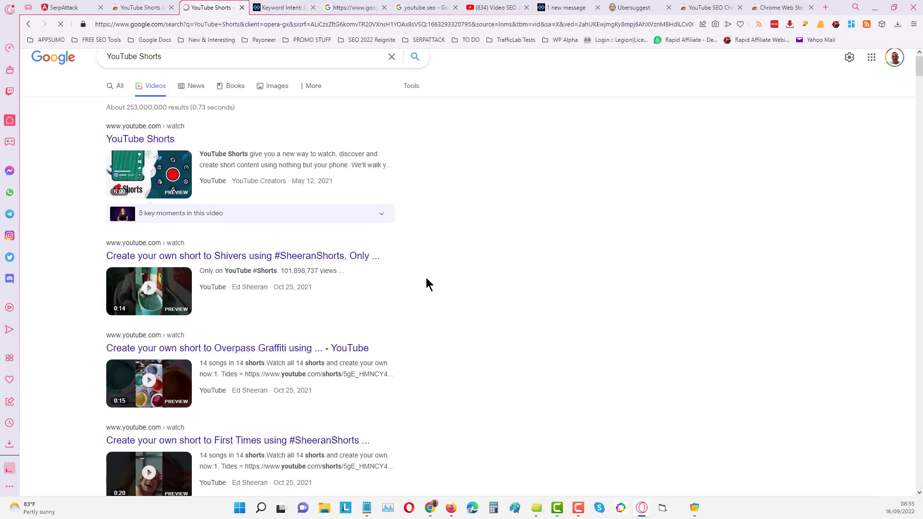
{"action": "scroll", "coordinate": [426, 278], "scroll_direction": "down", "scroll_amount": 10}
{"action": "scroll", "coordinate": [417, 281], "scroll_direction": "down", "scroll_amount": 14}
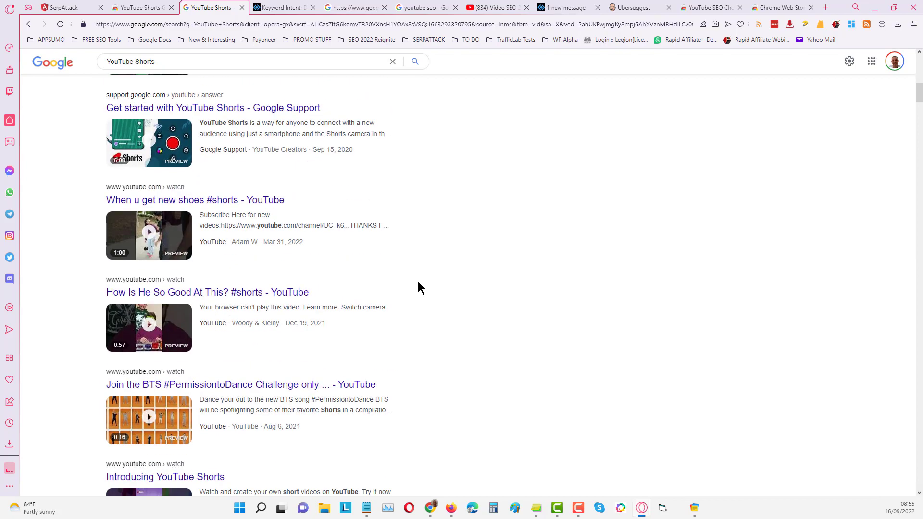
{"action": "scroll", "coordinate": [415, 283], "scroll_direction": "up", "scroll_amount": 12}
{"action": "scroll", "coordinate": [415, 281], "scroll_direction": "up", "scroll_amount": 7}
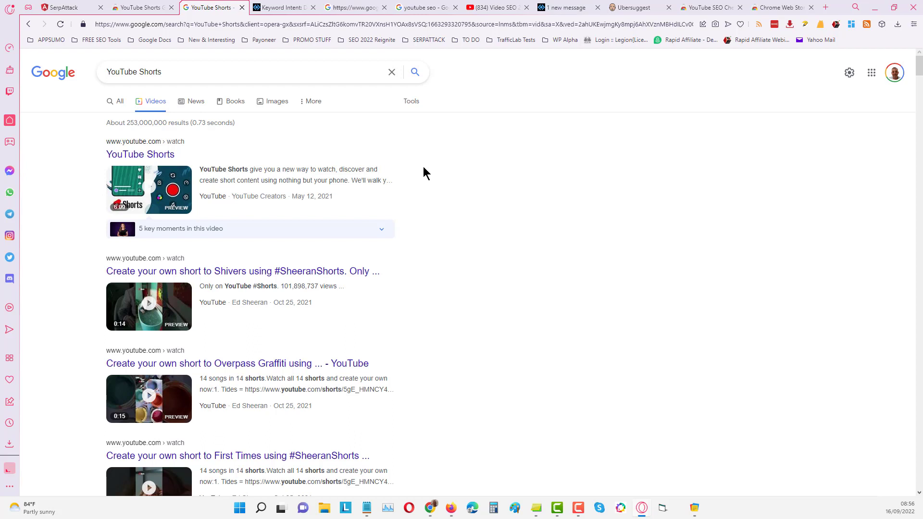
Step: Switch to SerpAttack and start a new project named "YT SEO 1"
{"action": "left_click", "coordinate": [63, 8]}
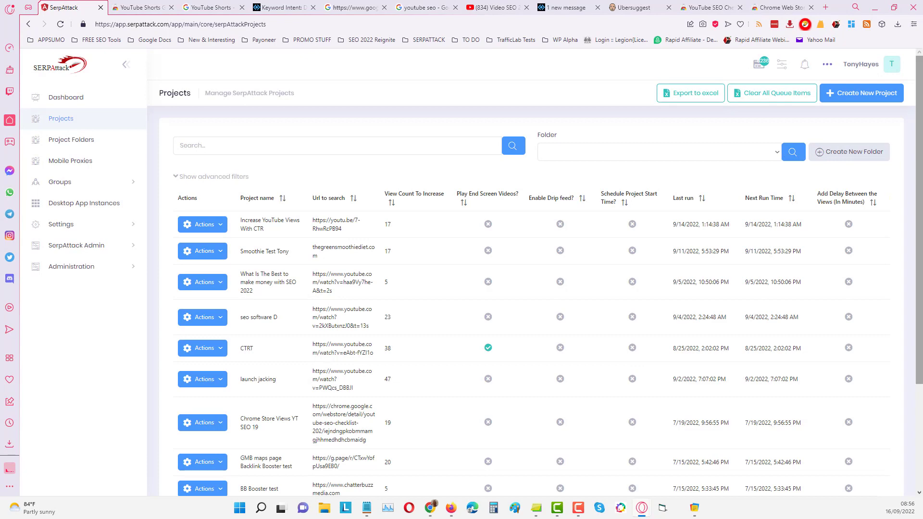
{"action": "left_click", "coordinate": [839, 94]}
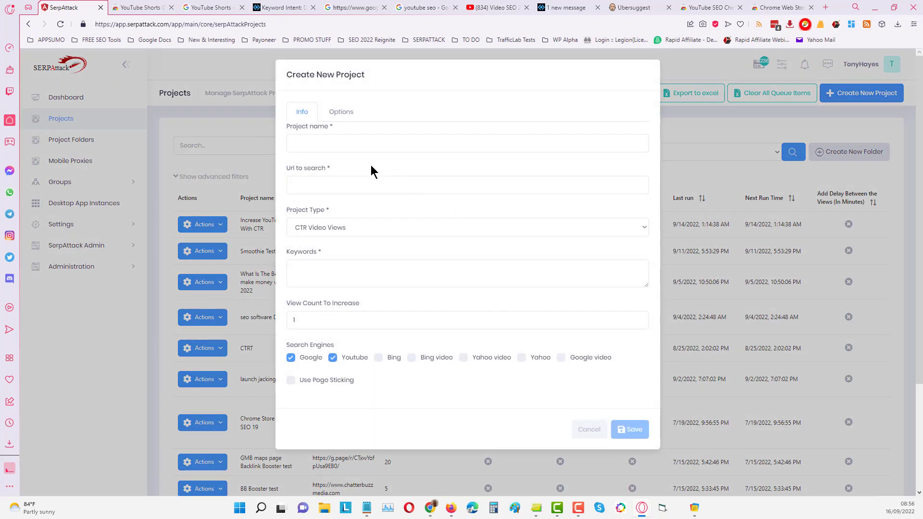
{"action": "left_click", "coordinate": [339, 139]}
{"action": "type", "text": "YT SEO"}
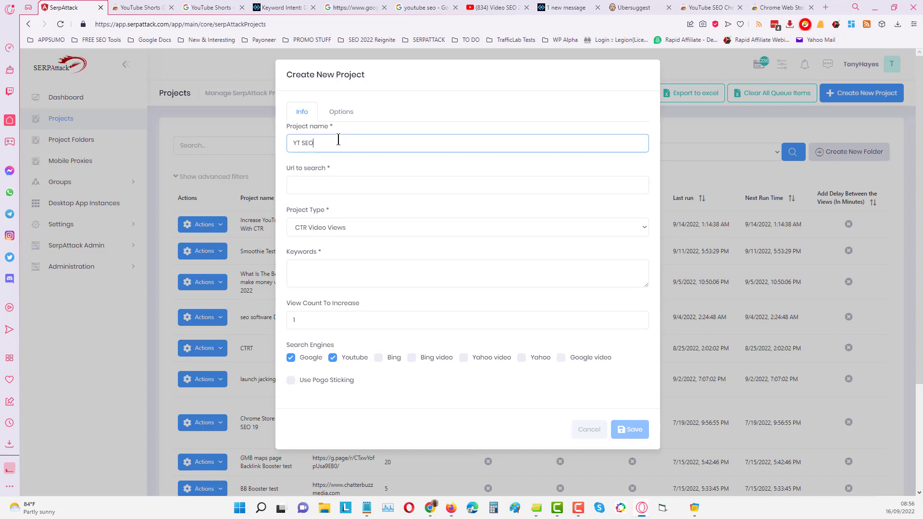
{"action": "type", "text": " 1"}
Step: Copy the web address of the "YouTube SEO Checklist 2021 (SEO RankingTool)" listing in the Chrome Web Store
{"action": "left_click", "coordinate": [710, 8]}
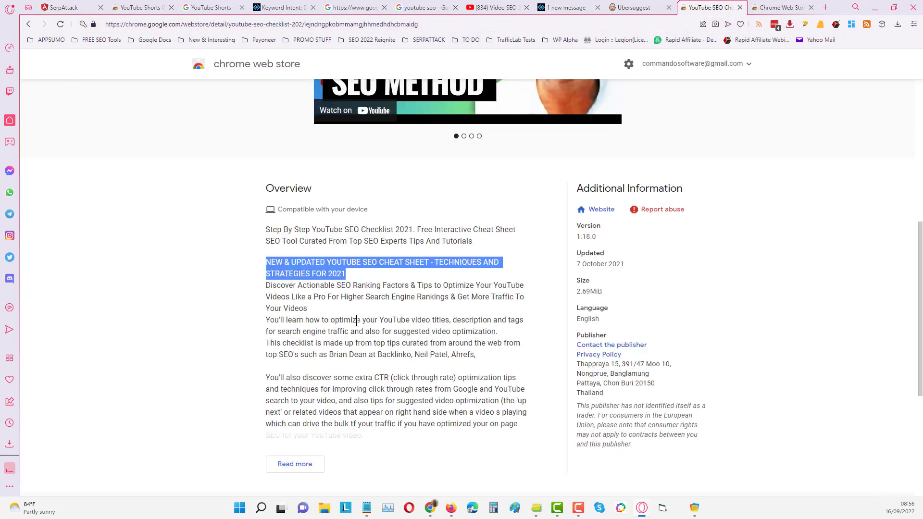
{"action": "scroll", "coordinate": [396, 301], "scroll_direction": "up", "scroll_amount": 6}
{"action": "scroll", "coordinate": [397, 301], "scroll_direction": "up", "scroll_amount": 1}
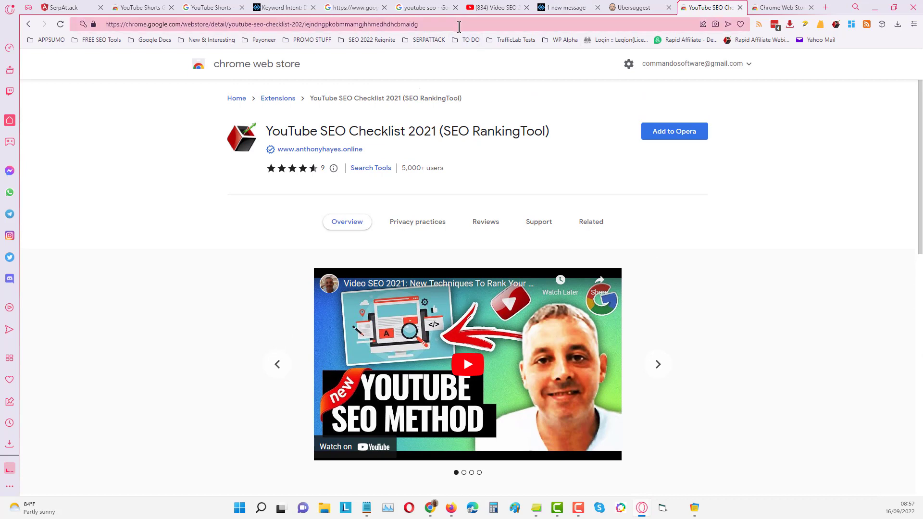
{"action": "left_click", "coordinate": [459, 27]}
{"action": "right_click", "coordinate": [459, 27]}
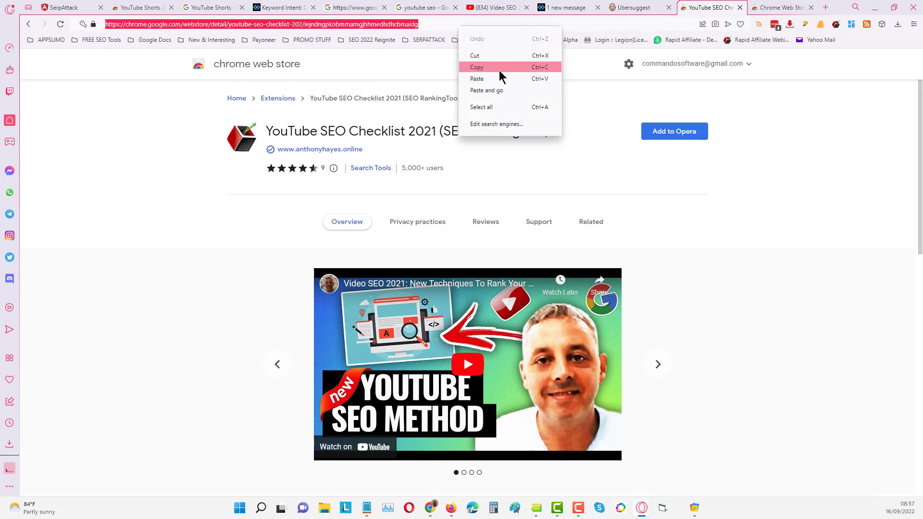
{"action": "left_click", "coordinate": [497, 68]}
Step: Back in the SerpAttack project, set the project type to CTR Chrome WebPage Viewer and paste the listing's address as the URL to search
{"action": "left_click", "coordinate": [70, 7]}
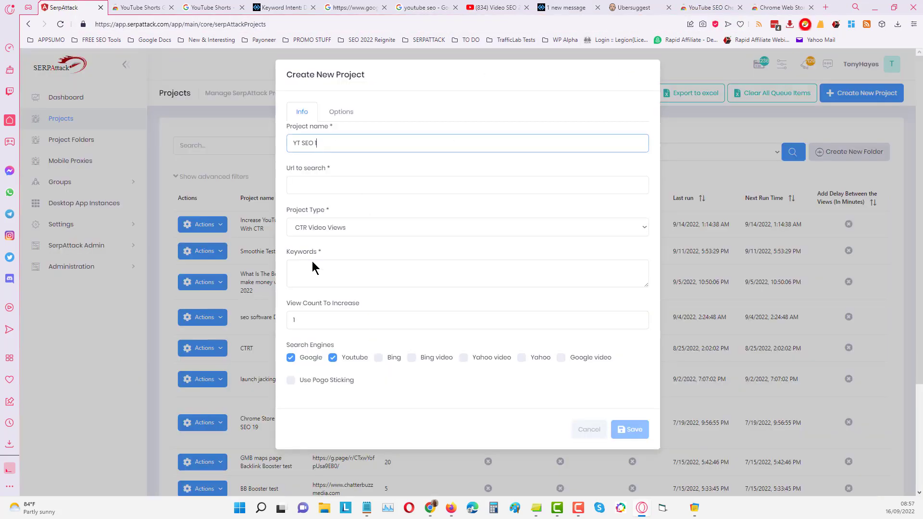
{"action": "left_click", "coordinate": [322, 234]}
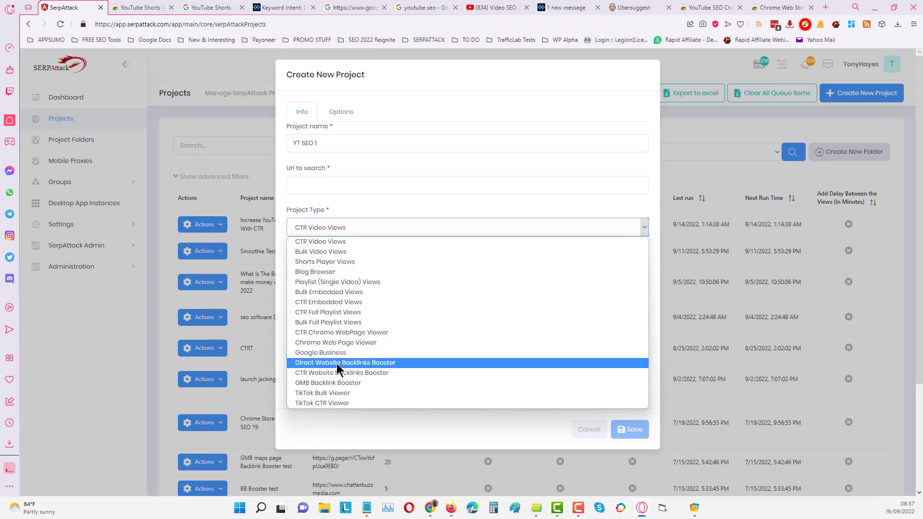
{"action": "left_click", "coordinate": [334, 332]}
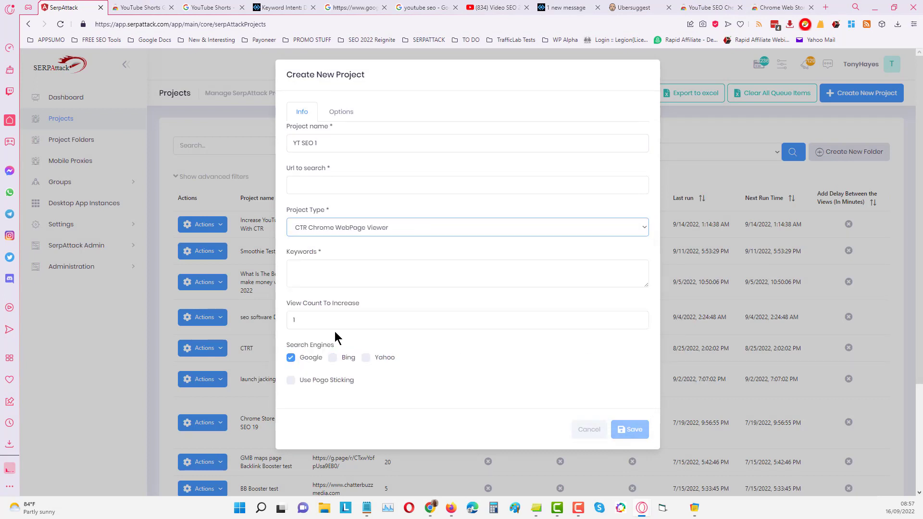
{"action": "left_click", "coordinate": [358, 178]}
{"action": "key", "text": "ctrl+v"}
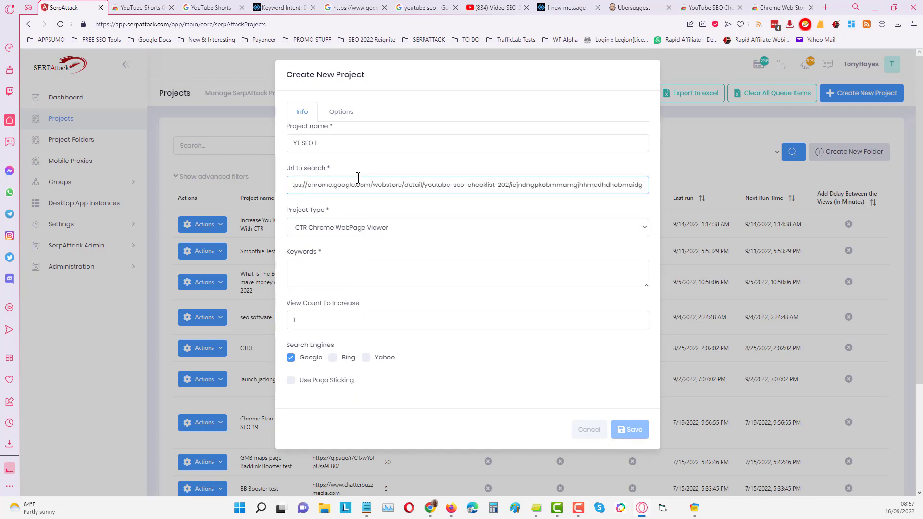
Step: Enter "YouTube SEO Checklist" as the first project keyword and correct its spelling
{"action": "left_click", "coordinate": [322, 276]}
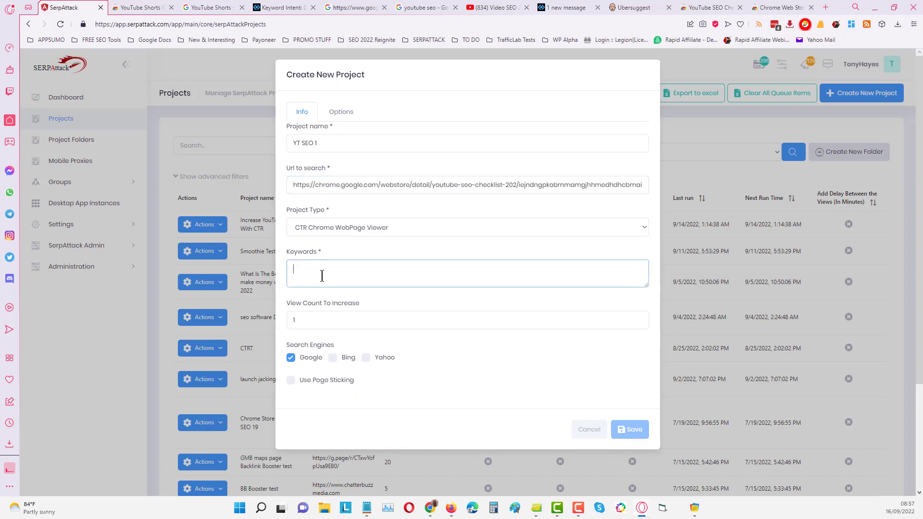
{"action": "type", "text": "YiuTube "}
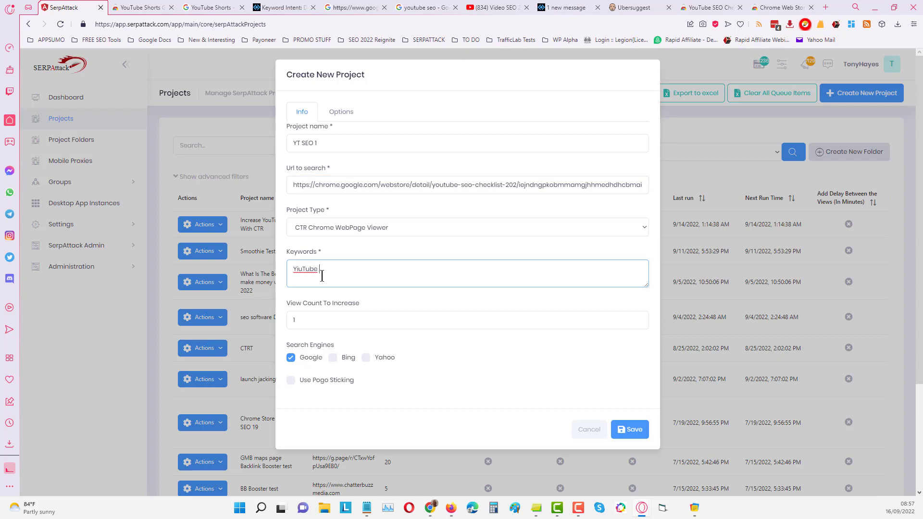
{"action": "type", "text": "SEO Checklist"}
{"action": "right_click", "coordinate": [305, 270]}
{"action": "left_click", "coordinate": [337, 282]}
{"action": "right_click", "coordinate": [345, 270]}
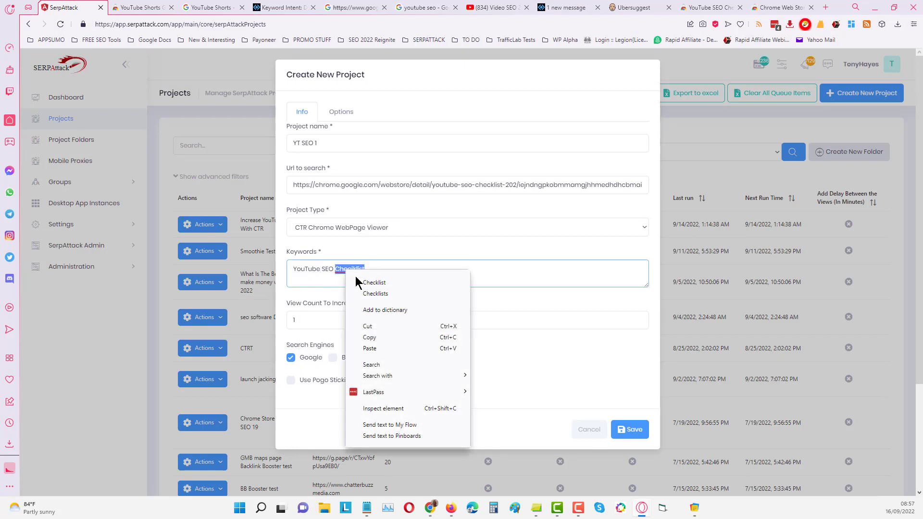
{"action": "left_click", "coordinate": [361, 281]}
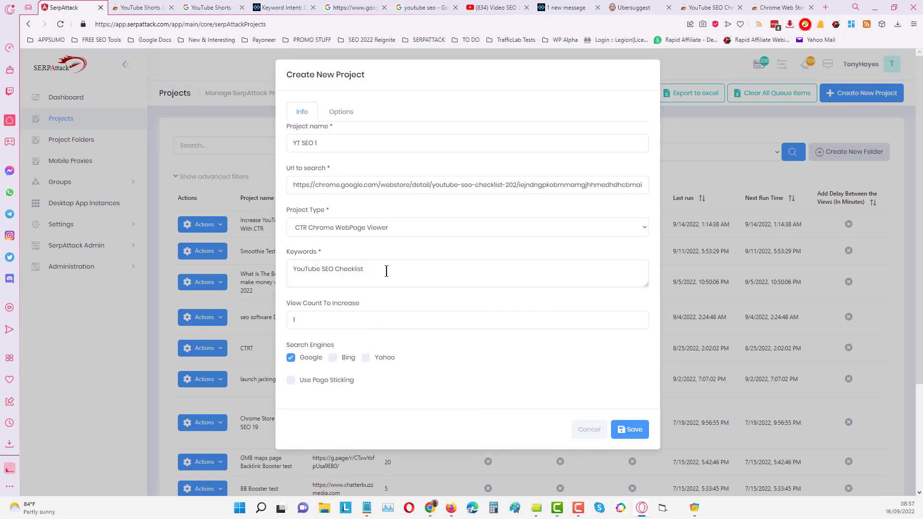
Step: Add "YouTube SEO Tool" and "YouTube SEO Ranking" as further keywords on separate lines
{"action": "scroll", "coordinate": [385, 271], "scroll_direction": "down", "scroll_amount": 3}
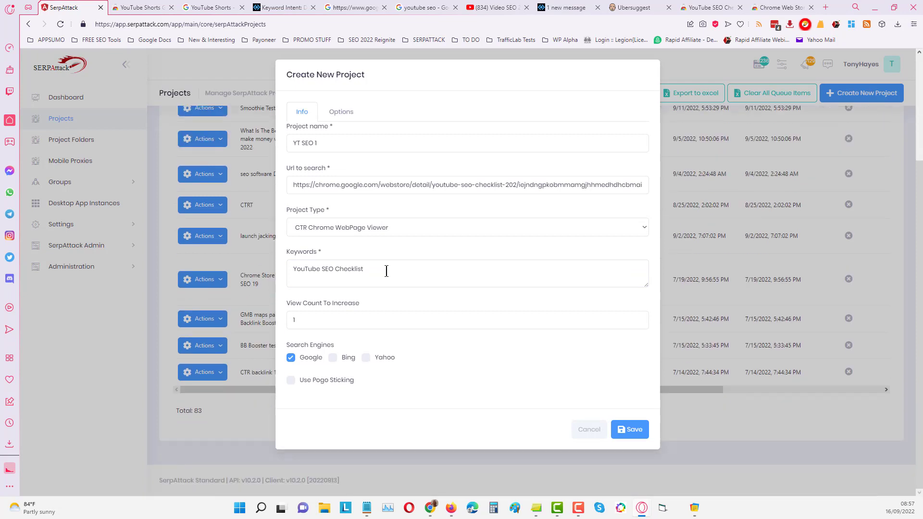
{"action": "left_click", "coordinate": [385, 272]}
{"action": "type", "text": "Y"}
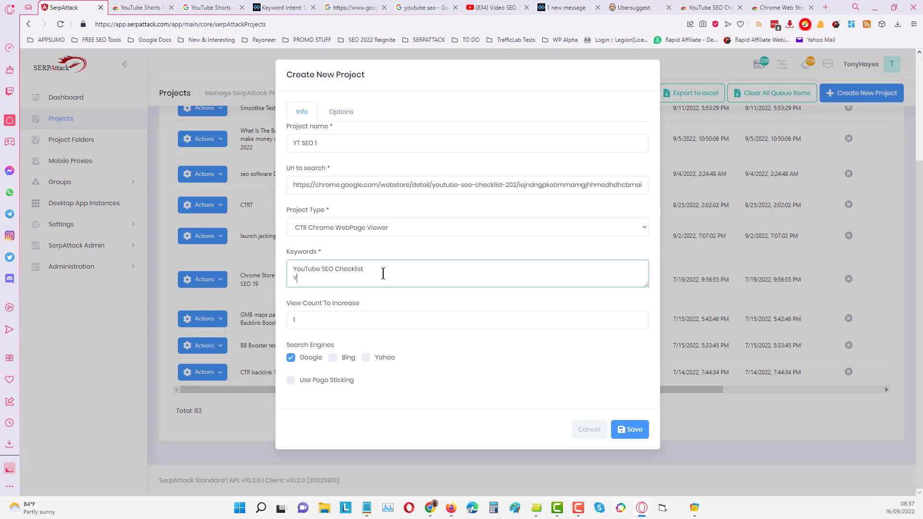
{"action": "type", "text": "ouTube SEO Tool"}
{"action": "key", "text": "Return"}
{"action": "type", "text": "Yo"}
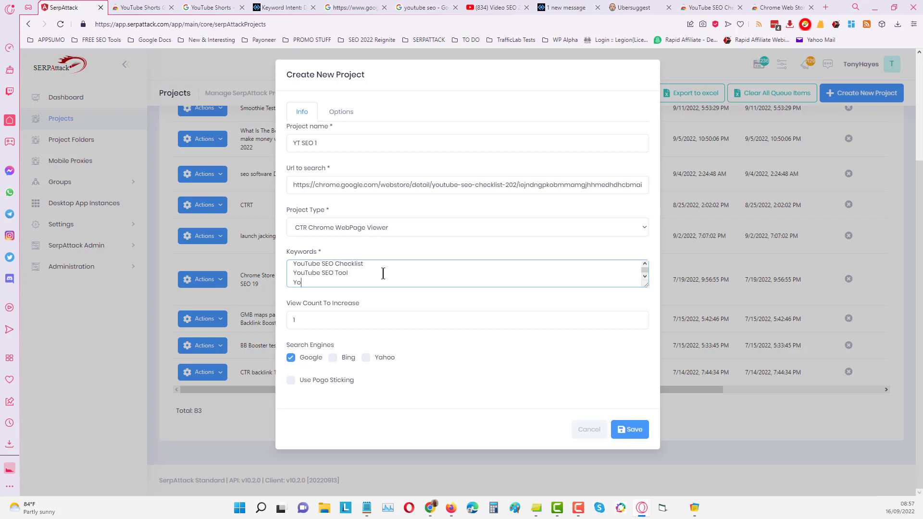
{"action": "type", "text": "utube SEO Ranking"}
{"action": "left_click", "coordinate": [309, 282]}
{"action": "key", "text": "BackSpace"}
{"action": "type", "text": "T"}
Step: Check the checklist listing's title in the Chrome Web Store and complete the third project keyword as "YouTube SEO Ranking Tool"
{"action": "left_click", "coordinate": [707, 9]}
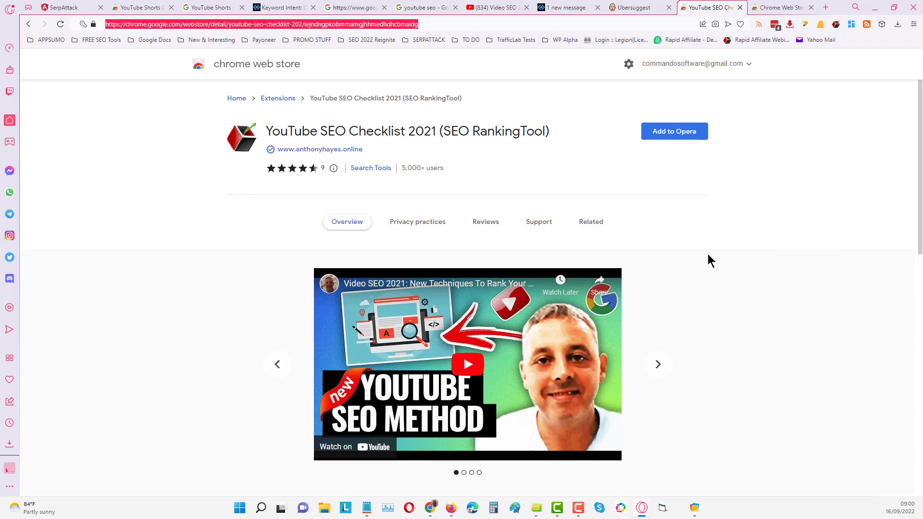
{"action": "left_click", "coordinate": [68, 53]}
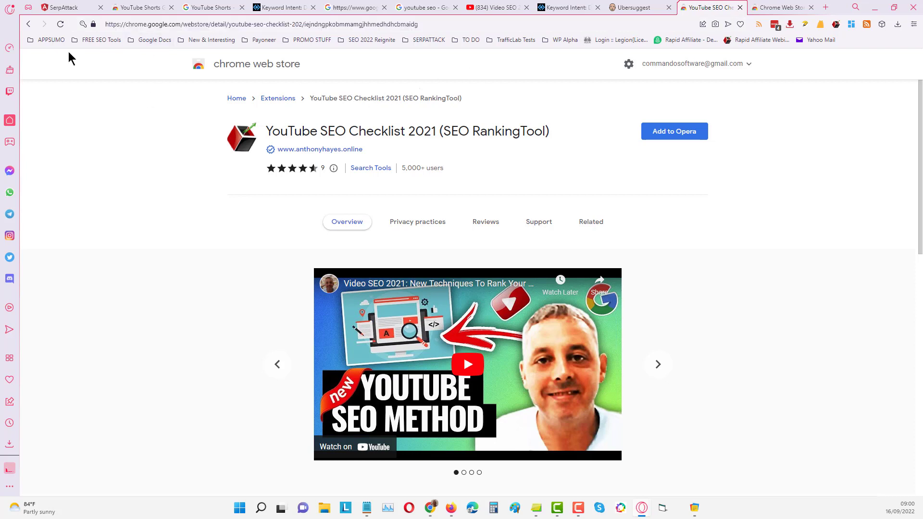
{"action": "left_click", "coordinate": [69, 10]}
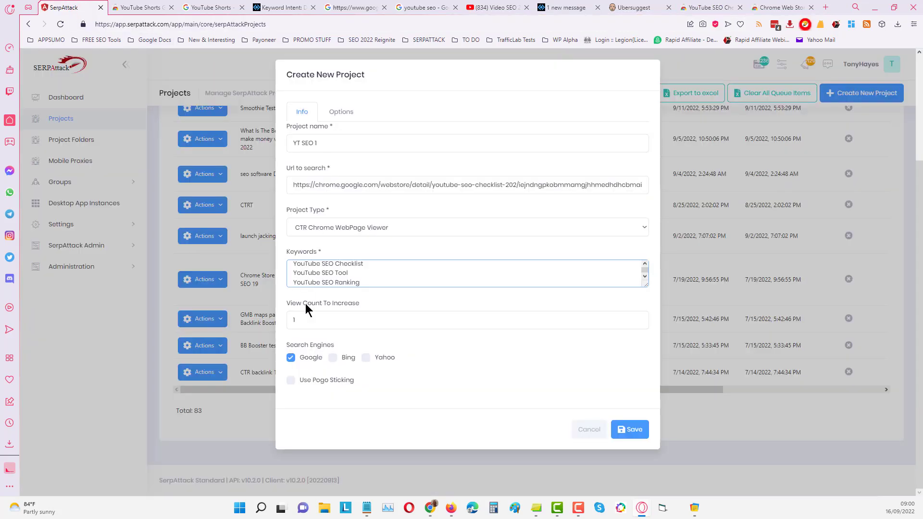
{"action": "left_click", "coordinate": [383, 281]}
{"action": "type", "text": "Tool"}
Step: Set the project's view count to increase to 8 and show the project's additional options
{"action": "left_click", "coordinate": [643, 319]}
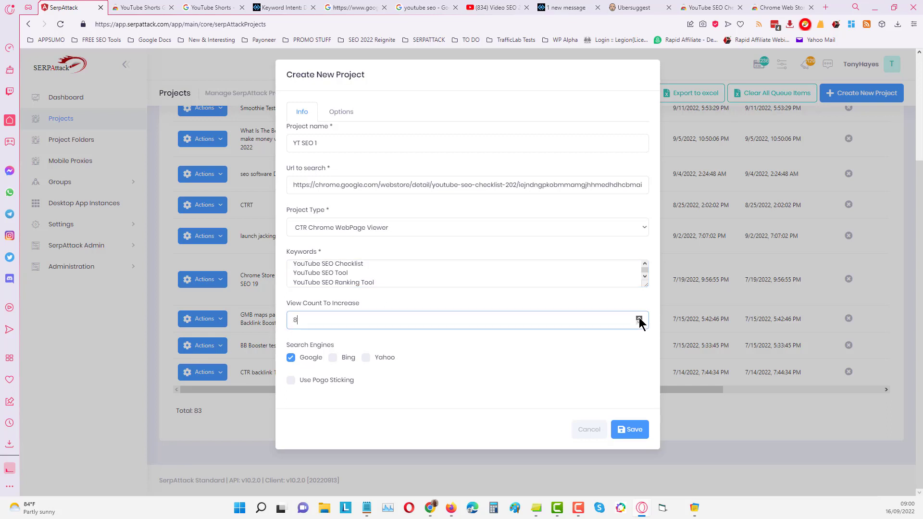
{"action": "type", "text": "8"}
{"action": "left_click", "coordinate": [639, 318]}
{"action": "left_click", "coordinate": [639, 319]}
{"action": "left_click", "coordinate": [639, 318]}
{"action": "left_click", "coordinate": [347, 114]}
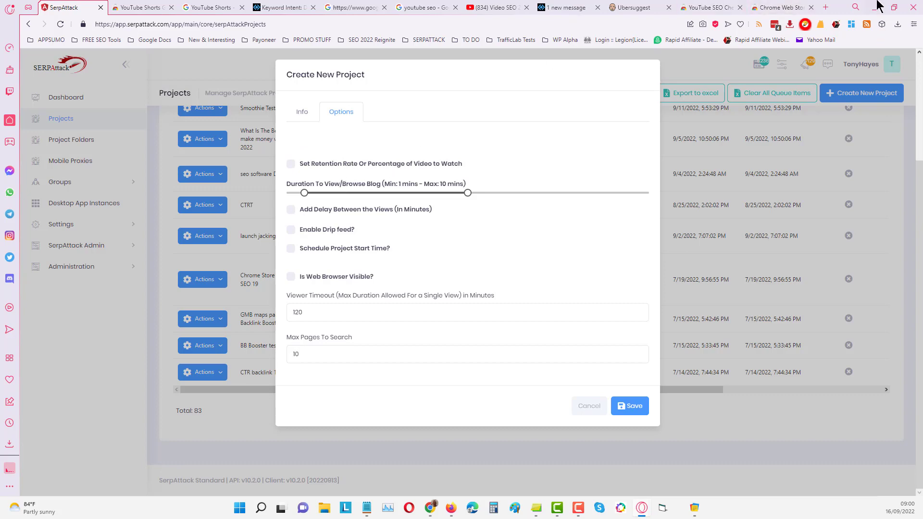
Step: View the checklist listing's video and overview in the Chrome Web Store, then return to the SerpAttack project options
{"action": "left_click", "coordinate": [729, 8]}
{"action": "scroll", "coordinate": [673, 279], "scroll_direction": "down", "scroll_amount": 3}
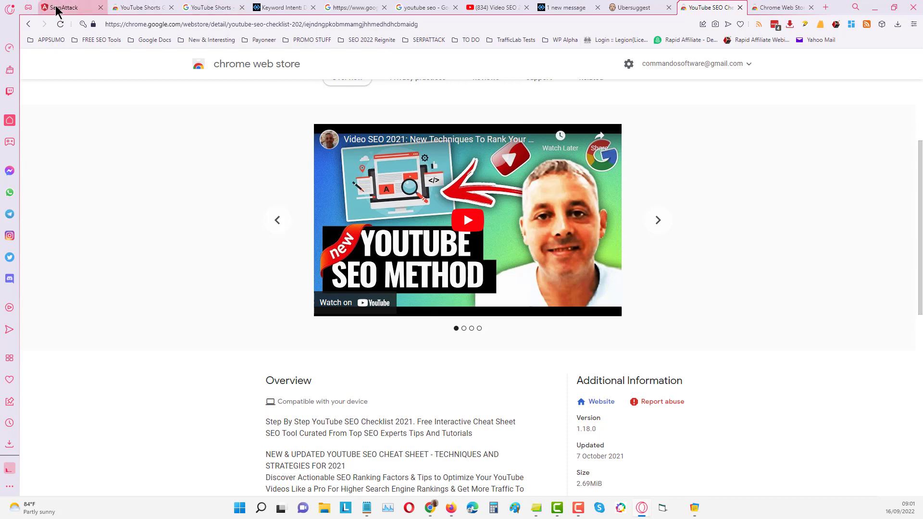
{"action": "left_click", "coordinate": [75, 11]}
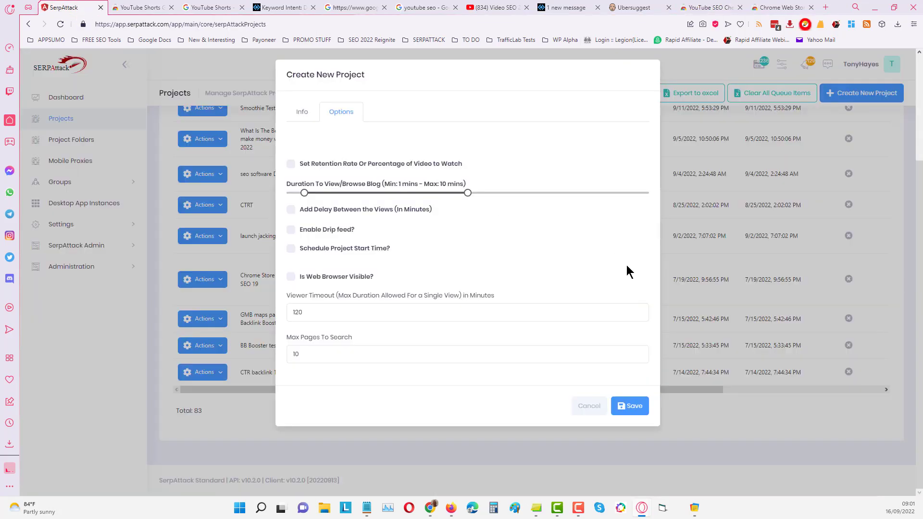
Step: Enable the video retention rate with a range of 81% to 94%, and reduce the maximum browsing duration to 1 minute
{"action": "left_click", "coordinate": [290, 164]}
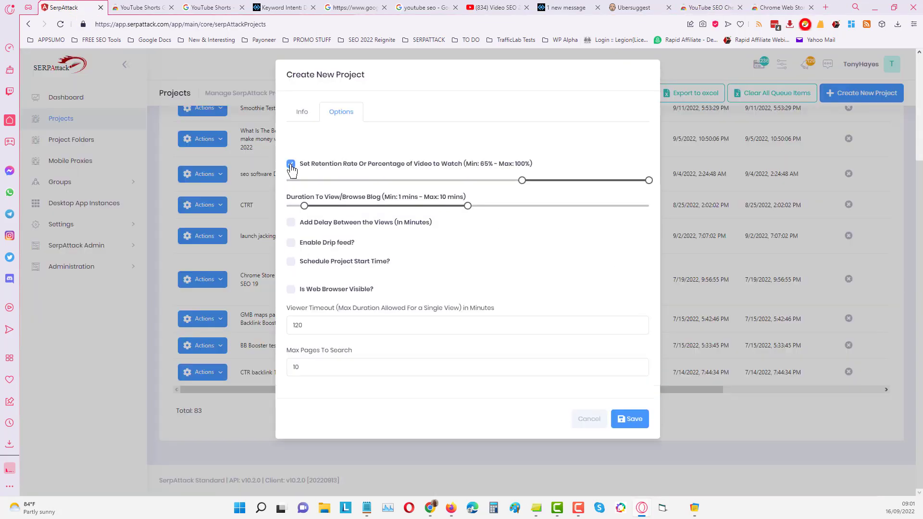
{"action": "left_click_drag", "start_coordinate": [649, 180], "coordinate": [627, 178]}
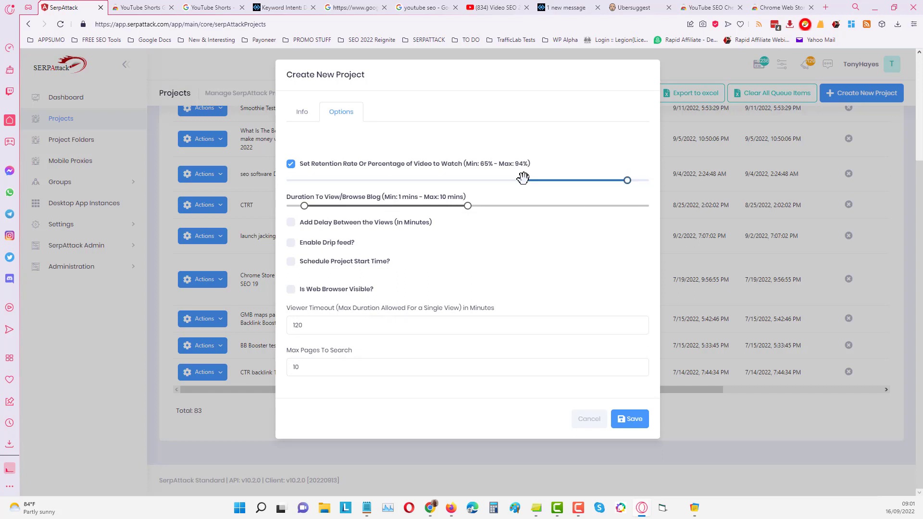
{"action": "left_click_drag", "start_coordinate": [520, 178], "coordinate": [580, 180]}
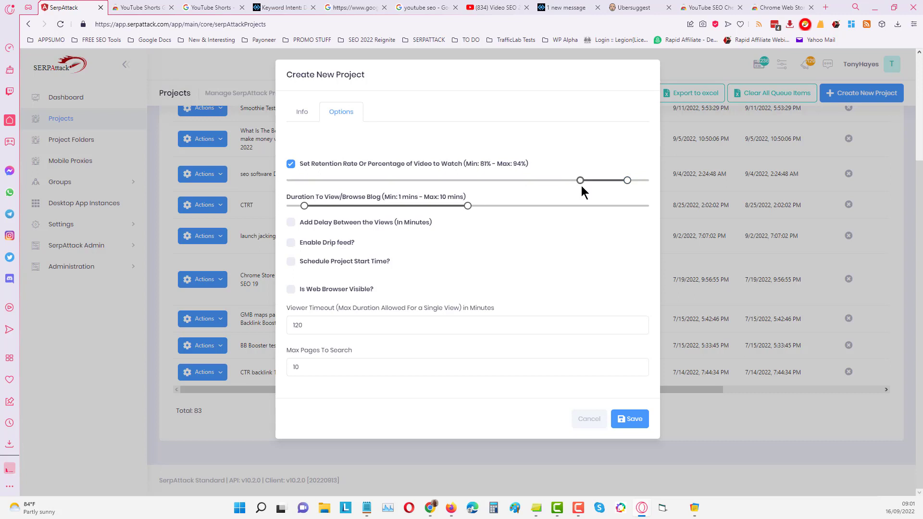
{"action": "left_click", "coordinate": [304, 205]}
{"action": "left_click_drag", "start_coordinate": [466, 206], "coordinate": [302, 202]}
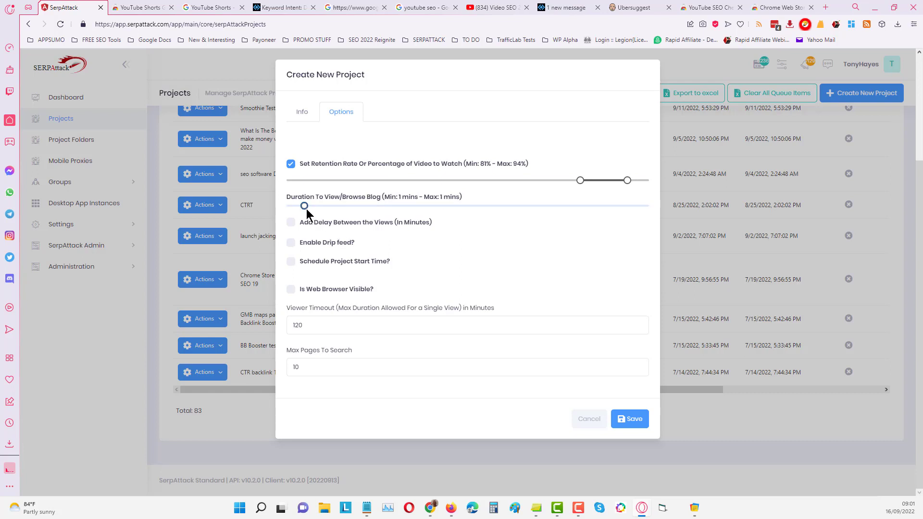
Step: Review the YouTube SEO checklist listing's overview and video in the Chrome Web Store, then return to the project options
{"action": "left_click", "coordinate": [707, 7]}
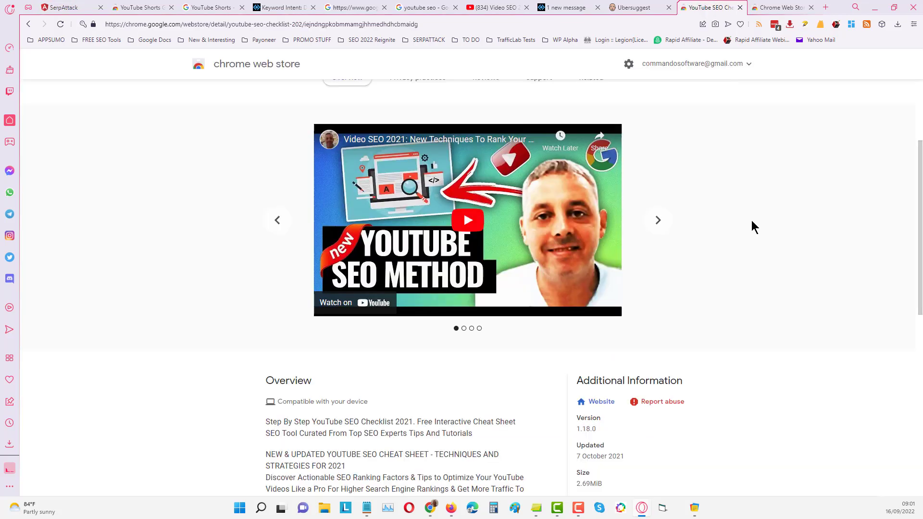
{"action": "scroll", "coordinate": [749, 269], "scroll_direction": "down", "scroll_amount": 2}
{"action": "scroll", "coordinate": [746, 312], "scroll_direction": "down", "scroll_amount": 2}
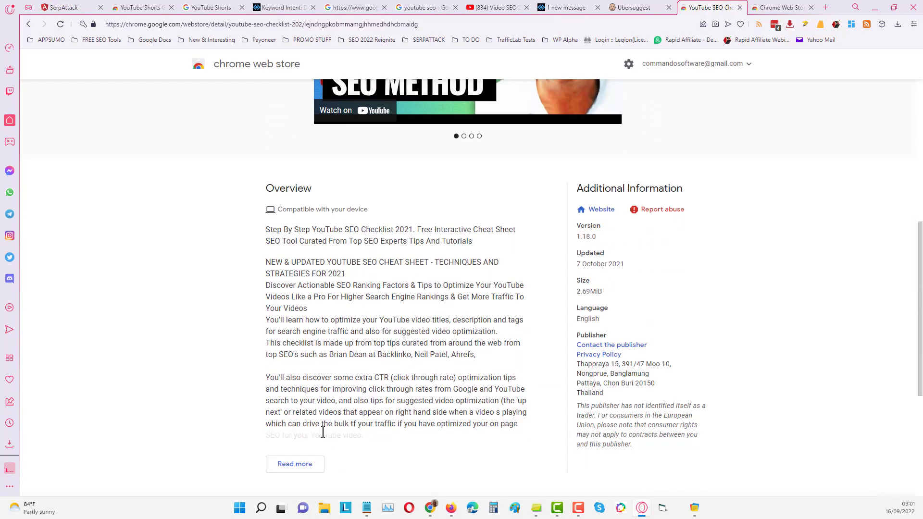
{"action": "scroll", "coordinate": [366, 387], "scroll_direction": "up", "scroll_amount": 6}
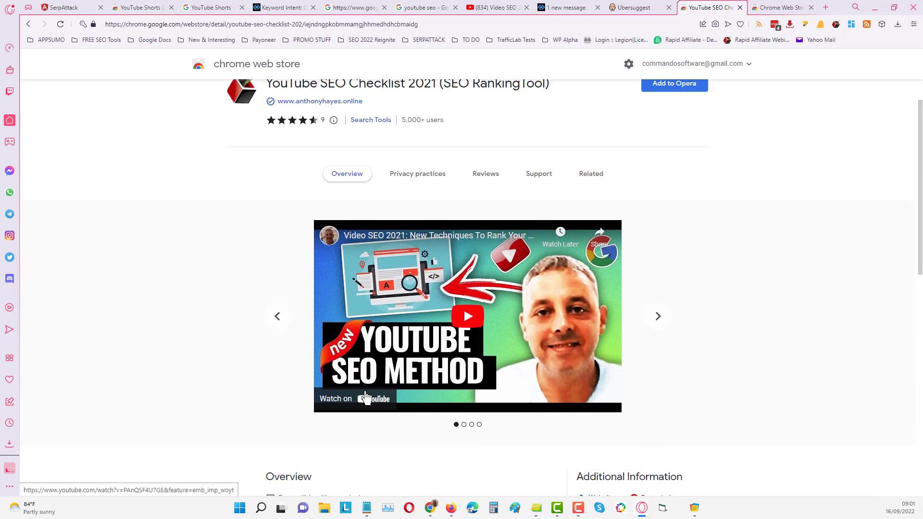
{"action": "left_click", "coordinate": [72, 7]}
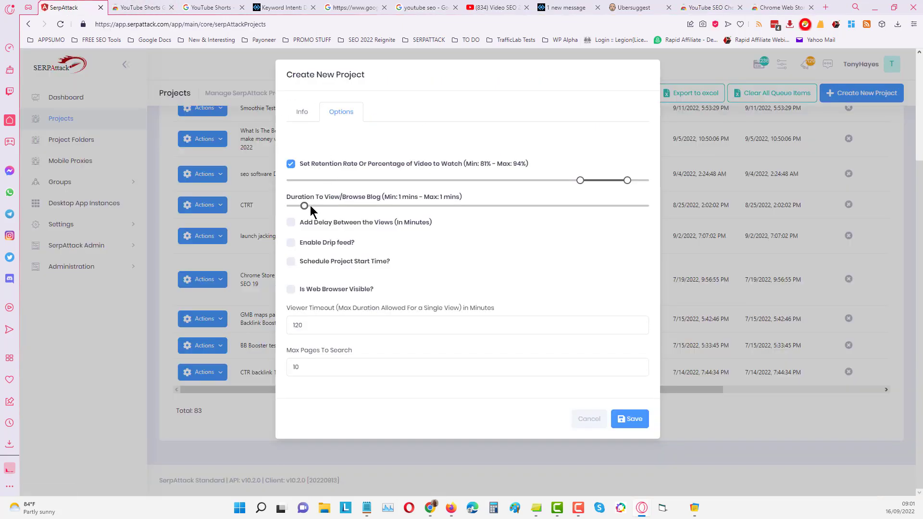
Step: Set the browsing duration to 1 to 2 minutes and enable drip feed over 30
{"action": "left_click_drag", "start_coordinate": [303, 205], "coordinate": [322, 205]}
{"action": "left_click", "coordinate": [290, 244]}
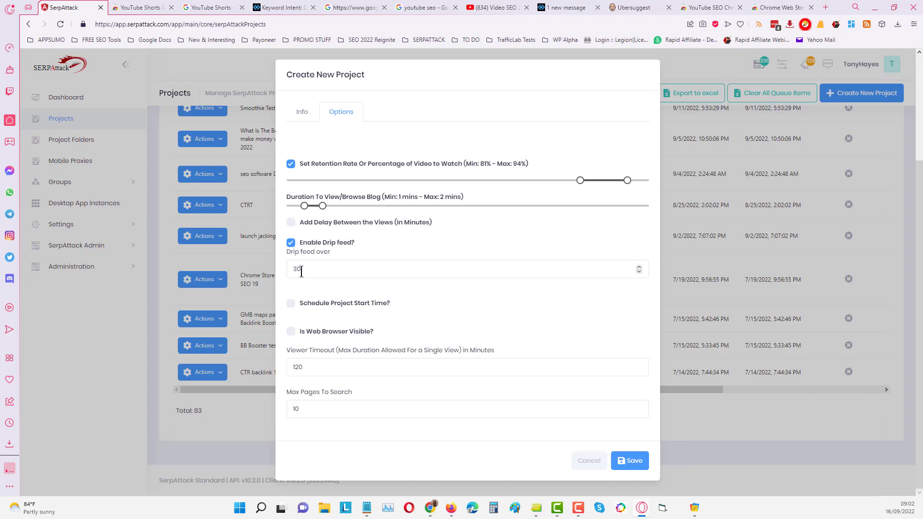
{"action": "left_click_drag", "start_coordinate": [301, 269], "coordinate": [284, 269]}
{"action": "key", "text": "Right"}
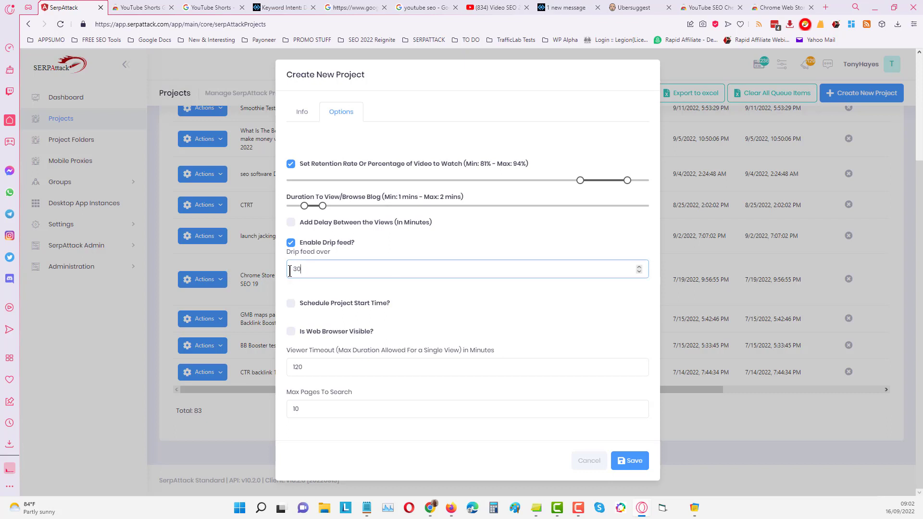
Step: Switch the scheduled start time on and back off, then save the new project
{"action": "left_click", "coordinate": [568, 307]}
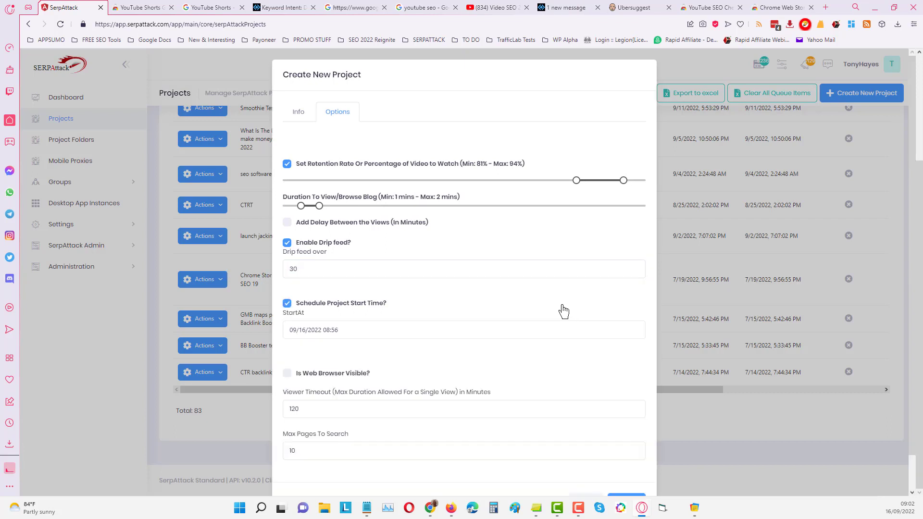
{"action": "left_click", "coordinate": [288, 303]}
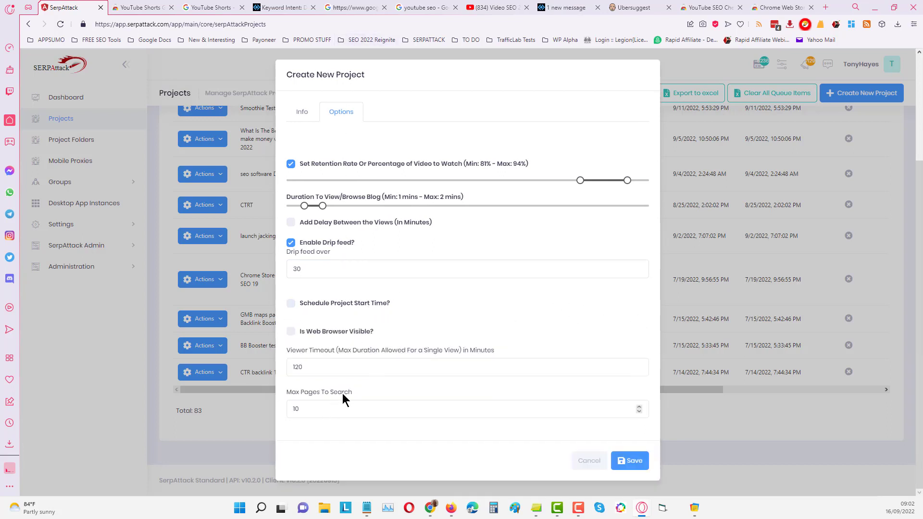
{"action": "left_click", "coordinate": [631, 462]}
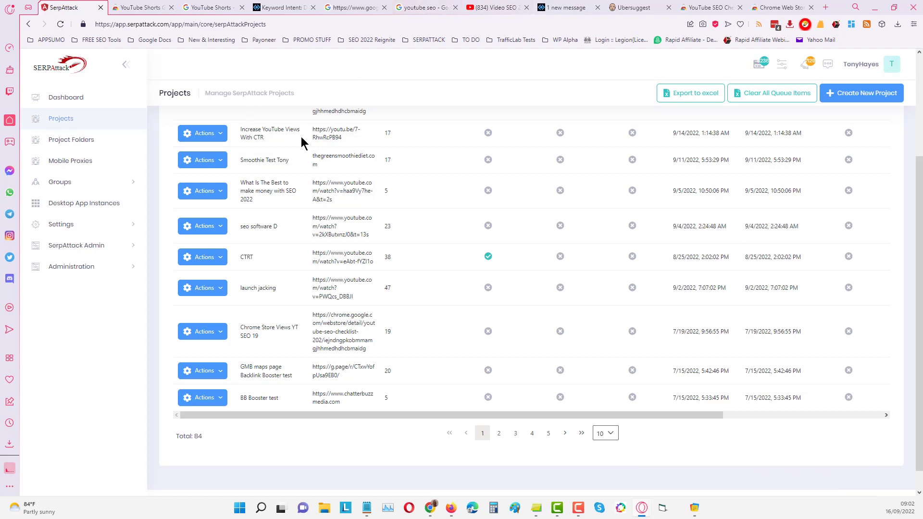
Step: View the details of the "Increase YouTube Views With CTR" project, then return to the project list
{"action": "left_click", "coordinate": [212, 133]}
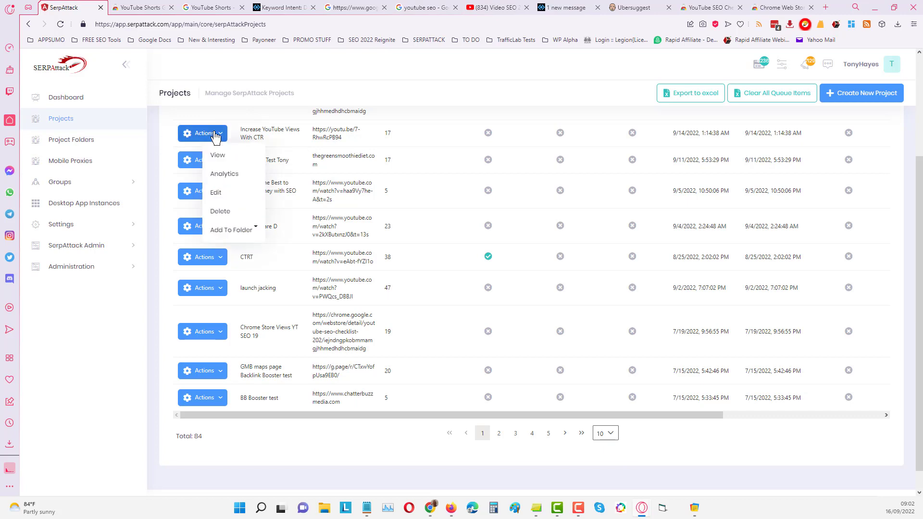
{"action": "left_click", "coordinate": [222, 154]}
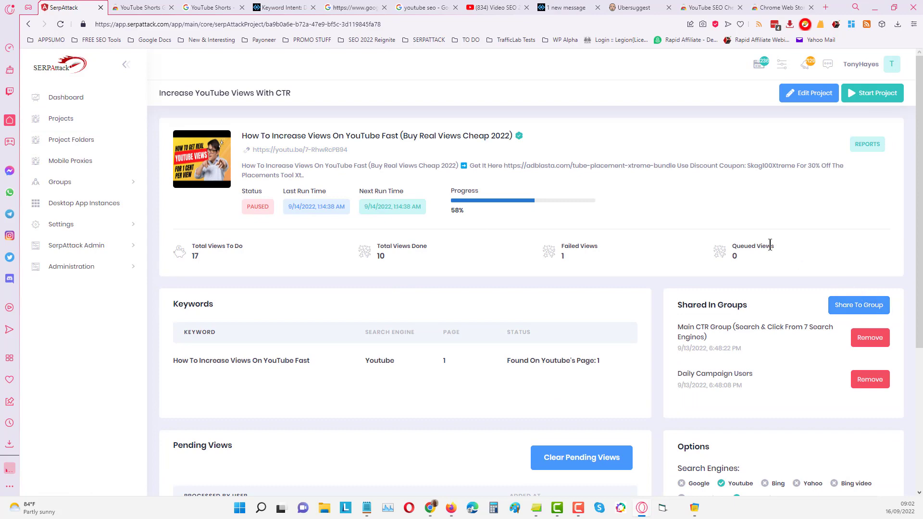
{"action": "left_click", "coordinate": [61, 119]}
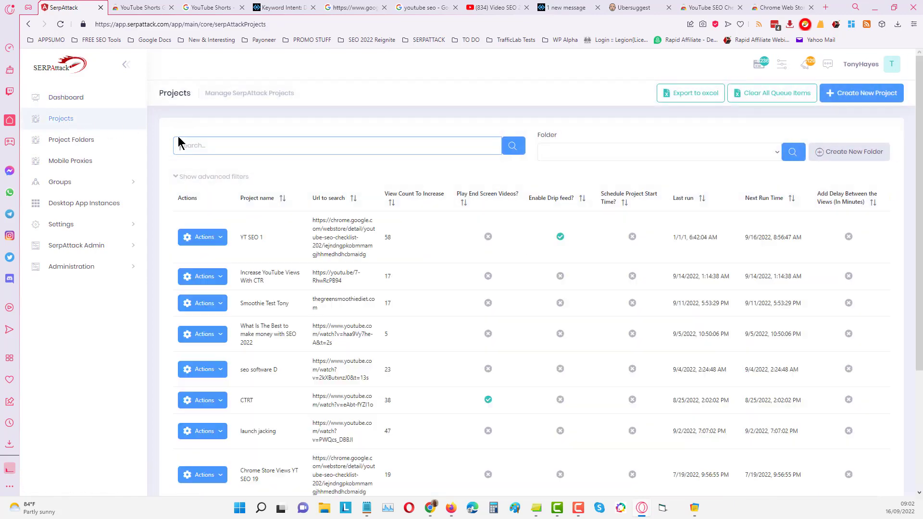
Step: Open the YT SEO 1 project's details and share the project to the Daily Campaign Users group
{"action": "left_click", "coordinate": [220, 238]}
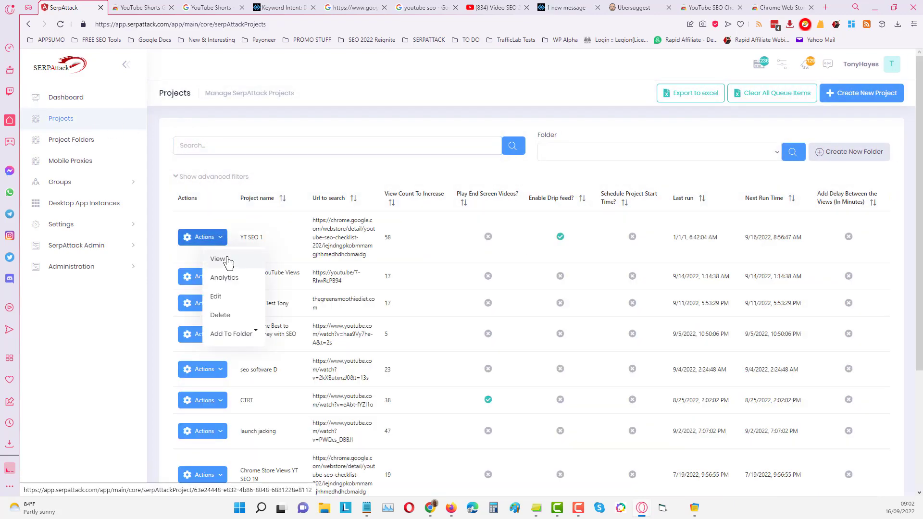
{"action": "left_click", "coordinate": [226, 261]}
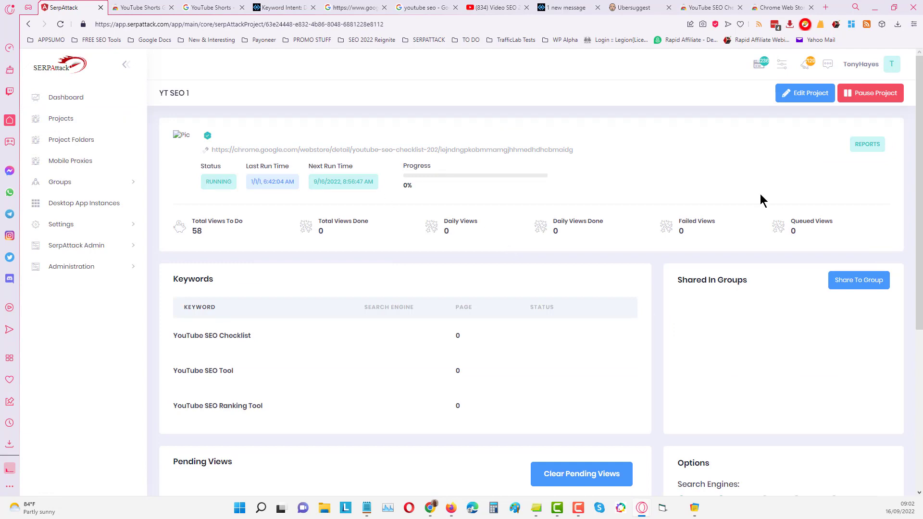
{"action": "left_click", "coordinate": [847, 281]}
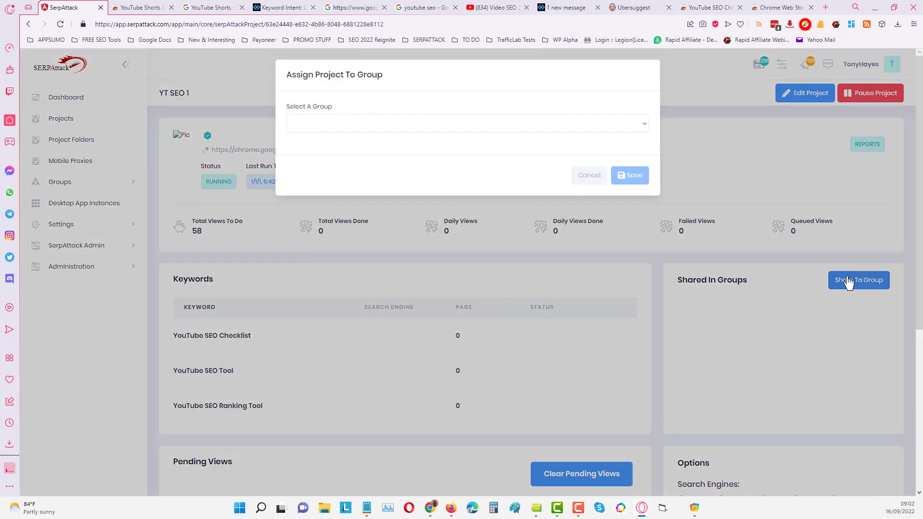
{"action": "left_click", "coordinate": [512, 122]}
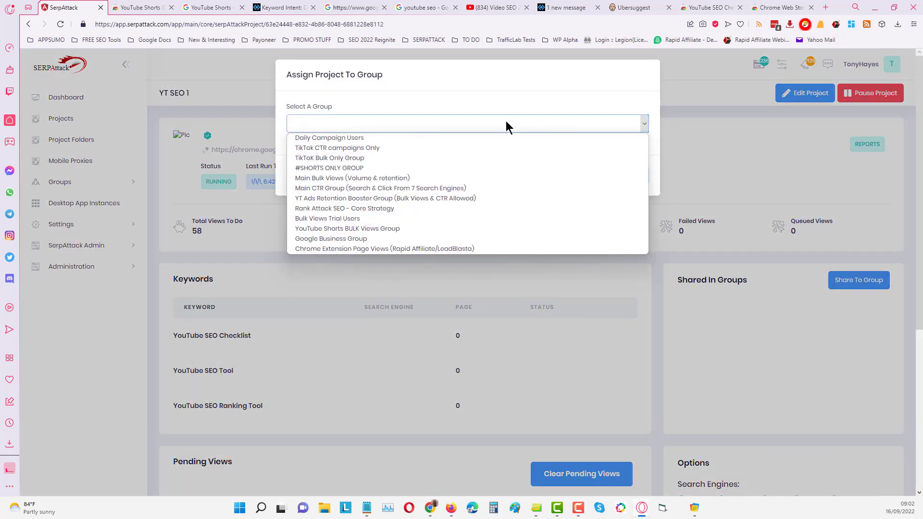
{"action": "left_click", "coordinate": [494, 138]}
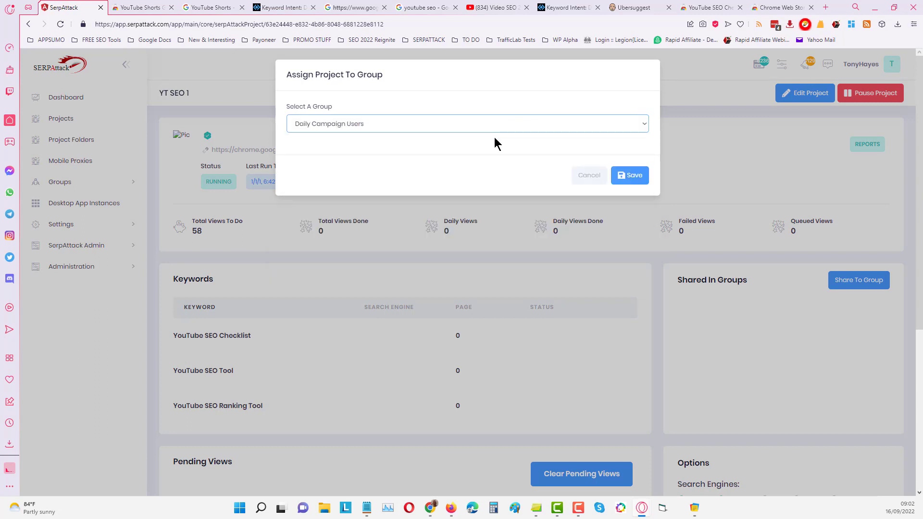
{"action": "left_click", "coordinate": [629, 178]}
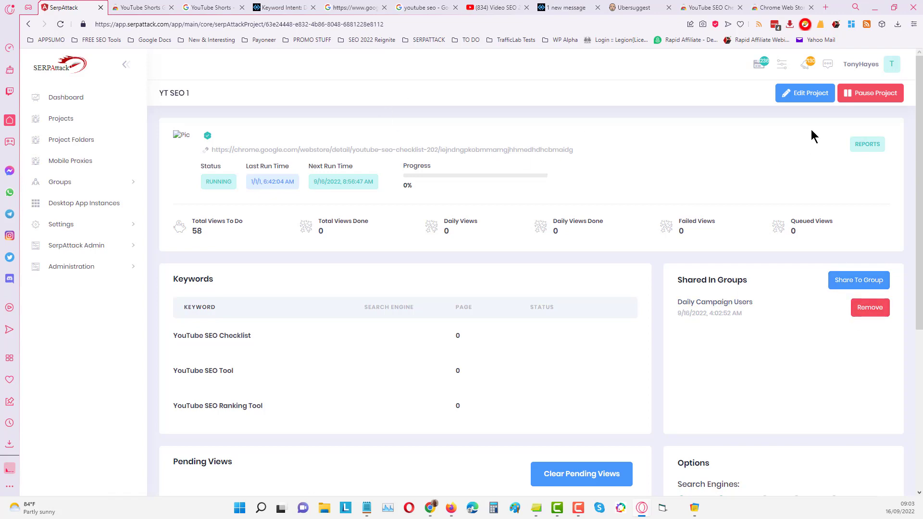
Step: View the YT SEO 1 project's reports, then reopen the project's details from the project list
{"action": "left_click", "coordinate": [863, 144]}
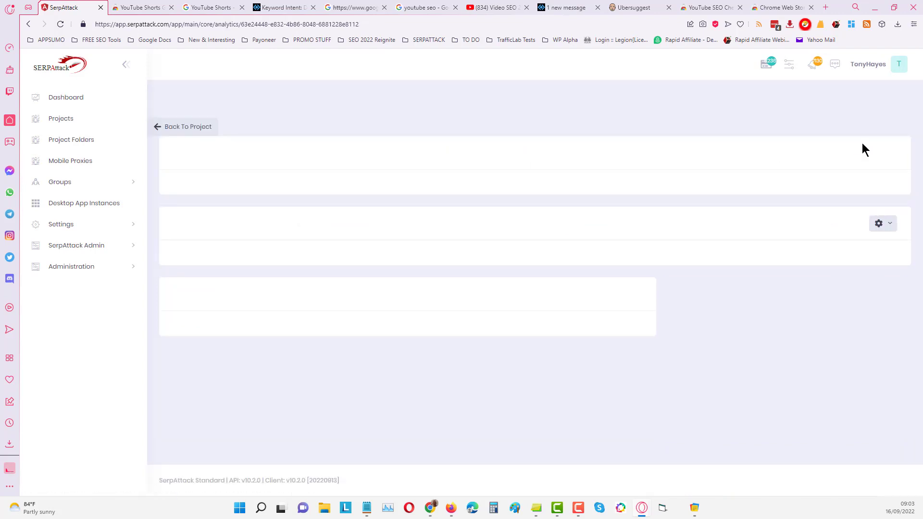
{"action": "left_click", "coordinate": [75, 120]}
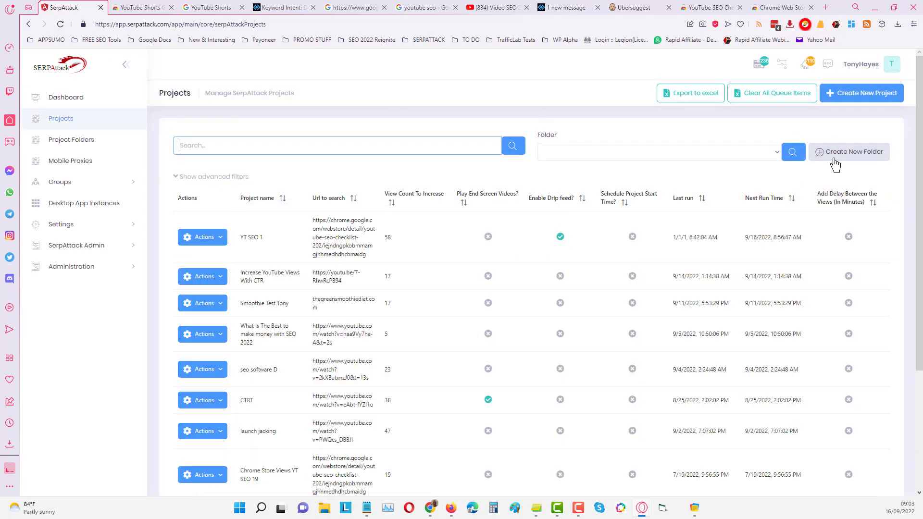
{"action": "left_click", "coordinate": [220, 237]}
{"action": "left_click", "coordinate": [243, 254]}
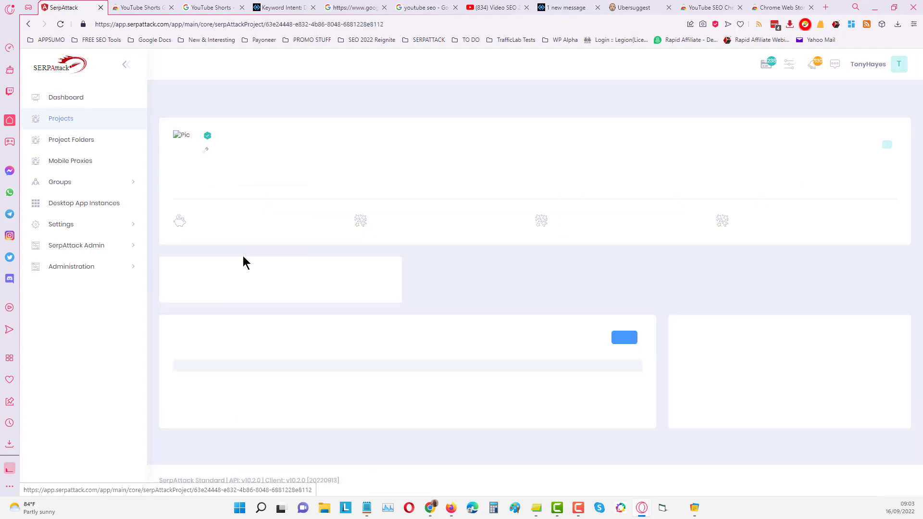
Step: Share the YT SEO 1 project to the "Chrome Extension Page Views (Rapid Affiliate/LeadBlasta)" group as well
{"action": "left_click", "coordinate": [871, 287]}
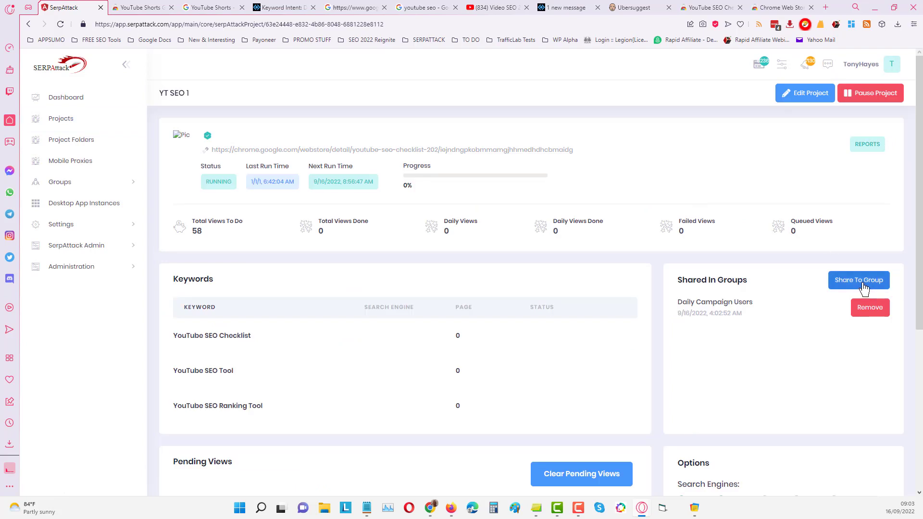
{"action": "left_click", "coordinate": [424, 127]}
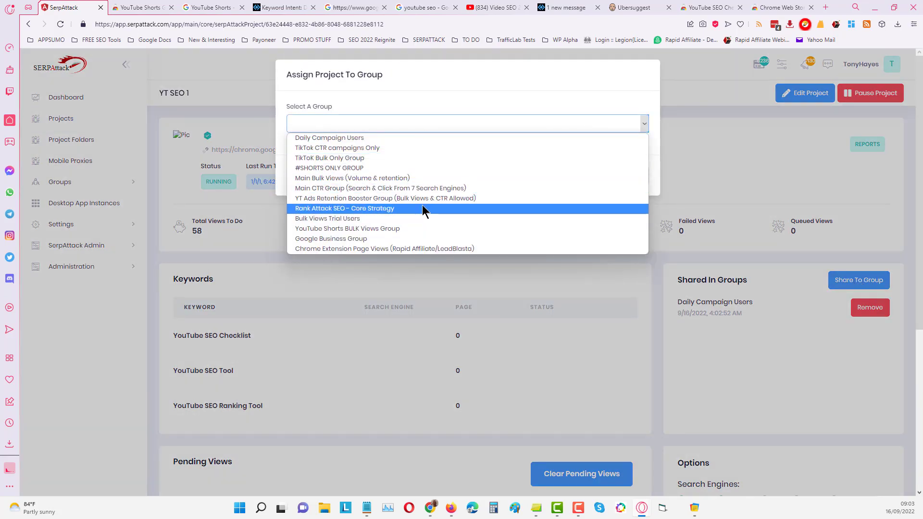
{"action": "left_click", "coordinate": [336, 249]}
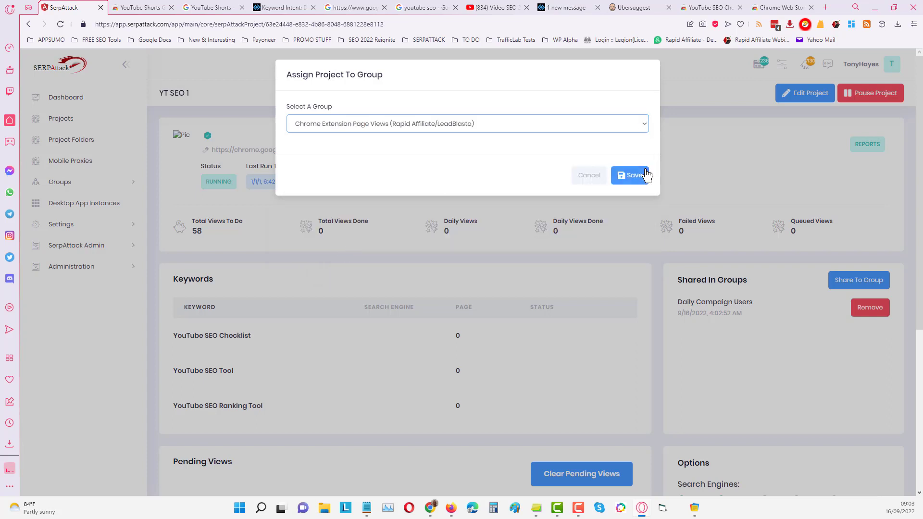
{"action": "left_click", "coordinate": [633, 178]}
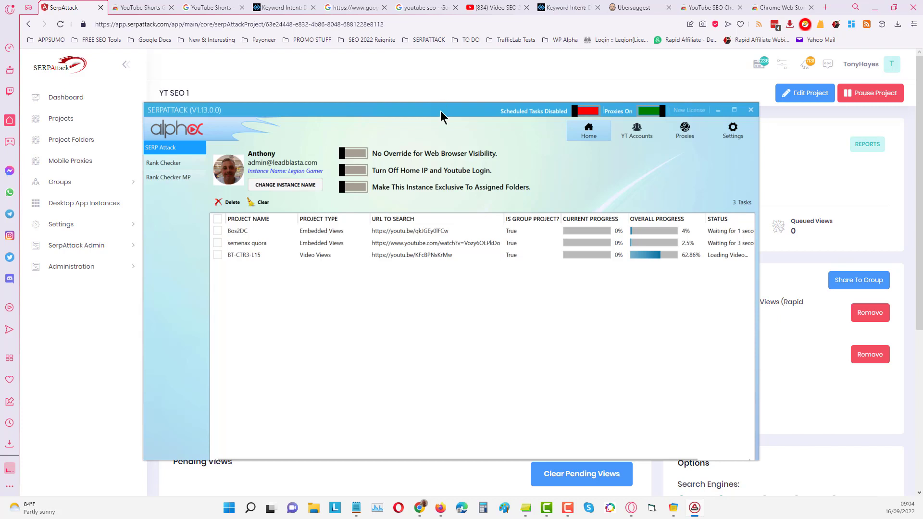
Step: Show the proxy list in the SerpAttack desktop app and start checking the proxies, then return to the browser
{"action": "left_click_drag", "start_coordinate": [441, 111], "coordinate": [411, 66]}
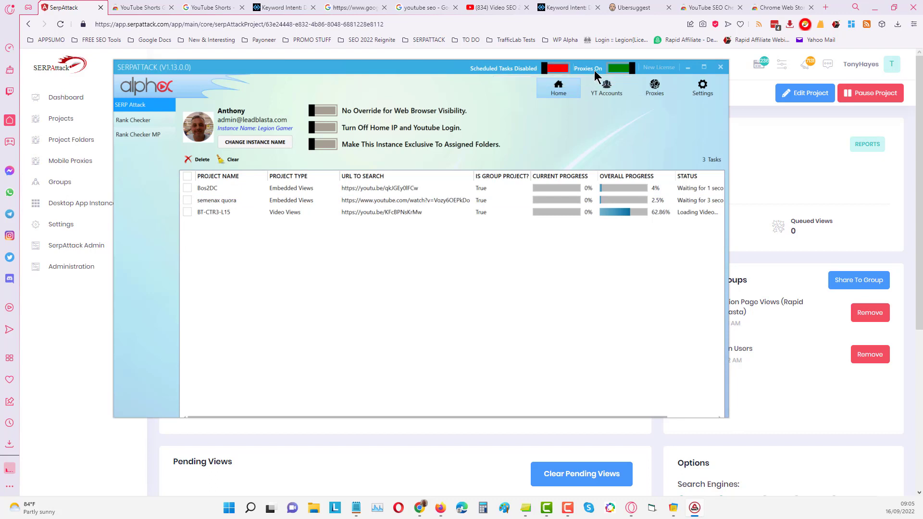
{"action": "left_click", "coordinate": [655, 91]}
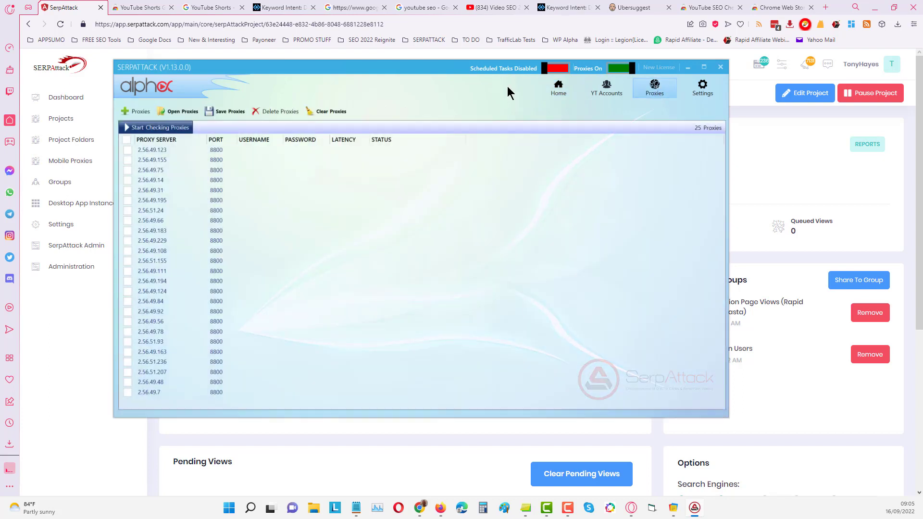
{"action": "left_click", "coordinate": [645, 161]}
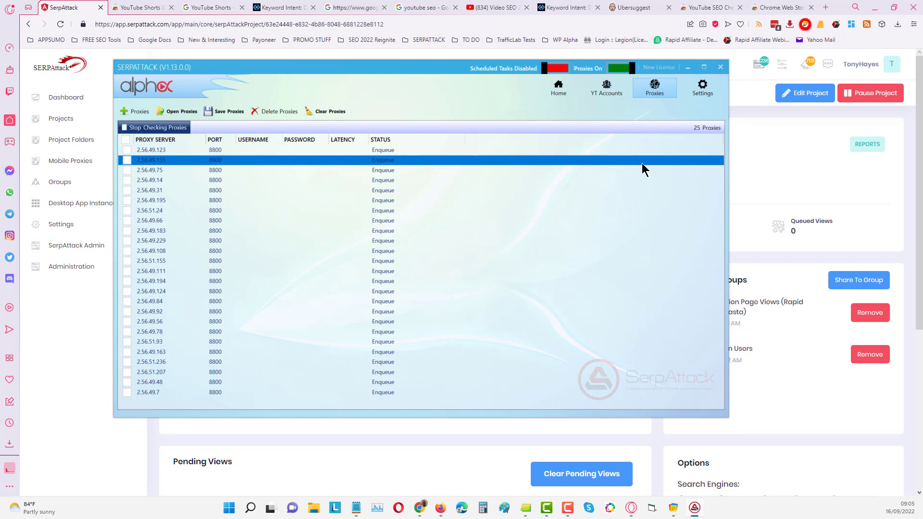
{"action": "left_click", "coordinate": [635, 166]}
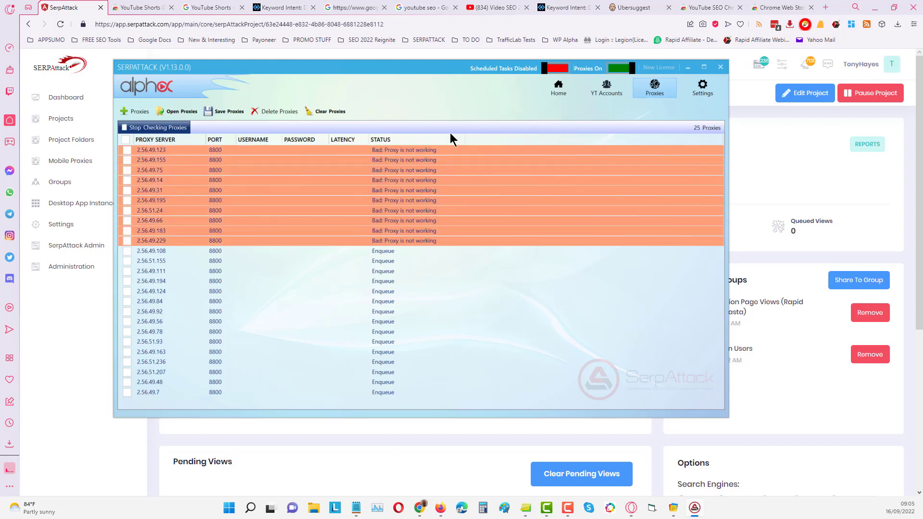
{"action": "left_click_drag", "start_coordinate": [448, 149], "coordinate": [462, 172]}
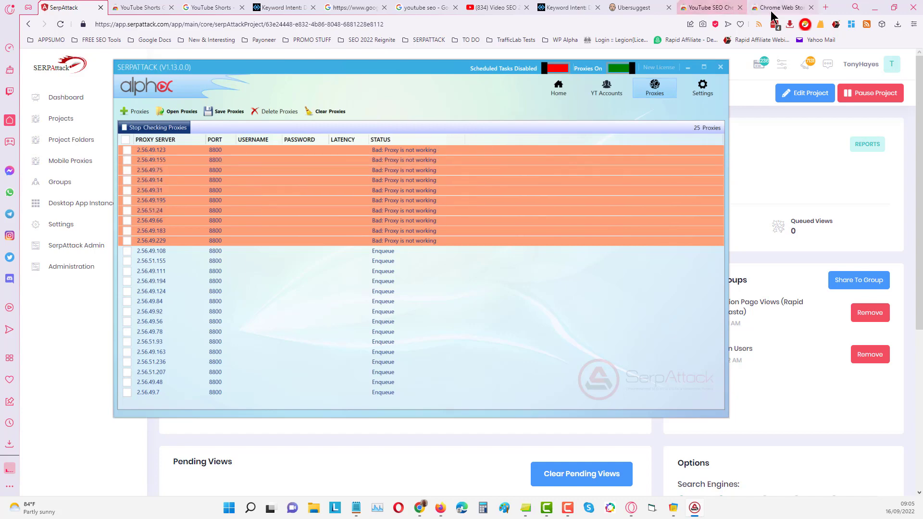
{"action": "left_click", "coordinate": [808, 14]}
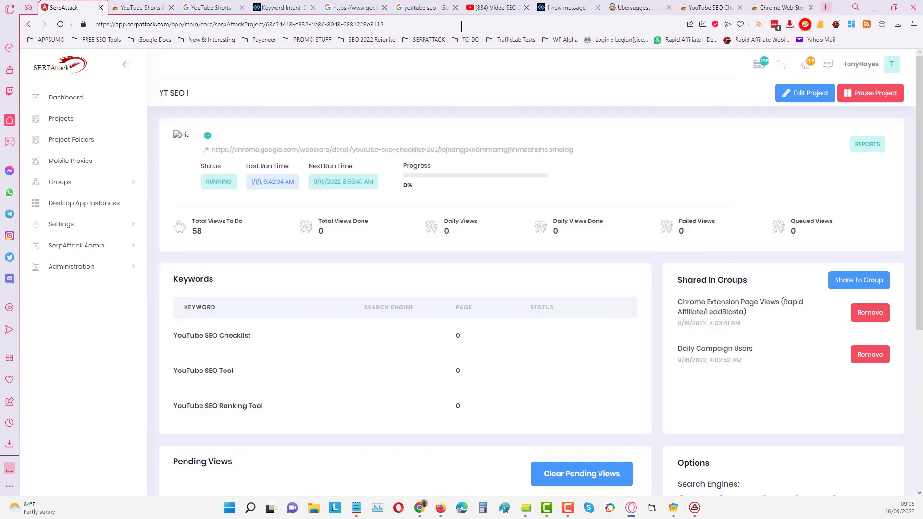
Step: Open the vip.squidproxies.com admin panel in a new tab and sign in with the saved user ID and account password
{"action": "key", "text": "ctrl+t"}
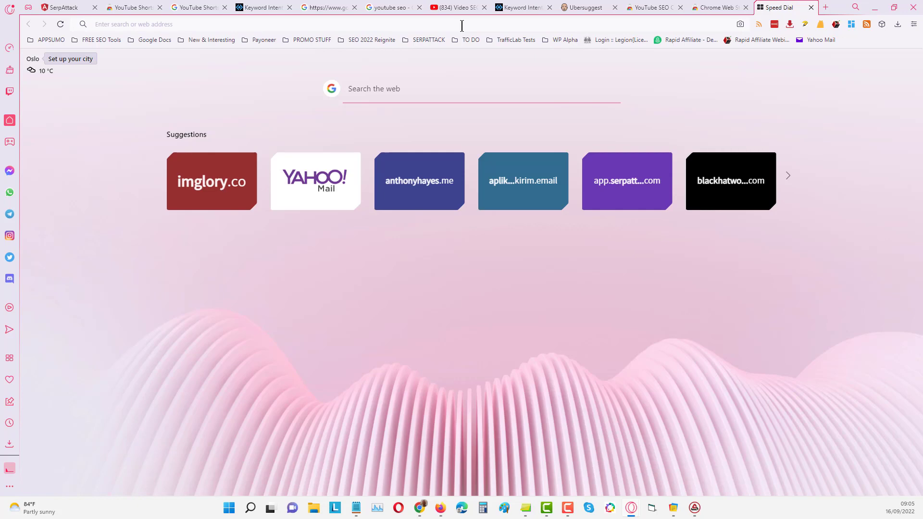
{"action": "left_click", "coordinate": [461, 25]}
{"action": "type", "text": "vip"}
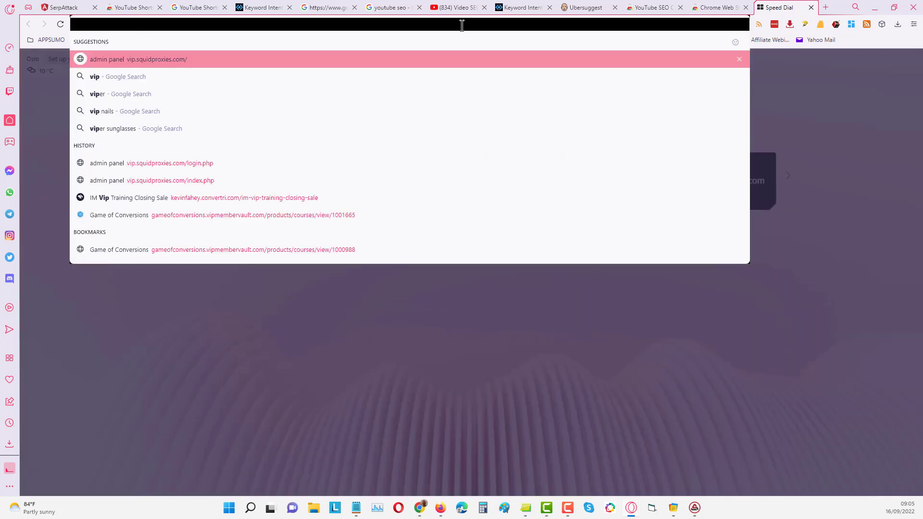
{"action": "key", "text": "Return"}
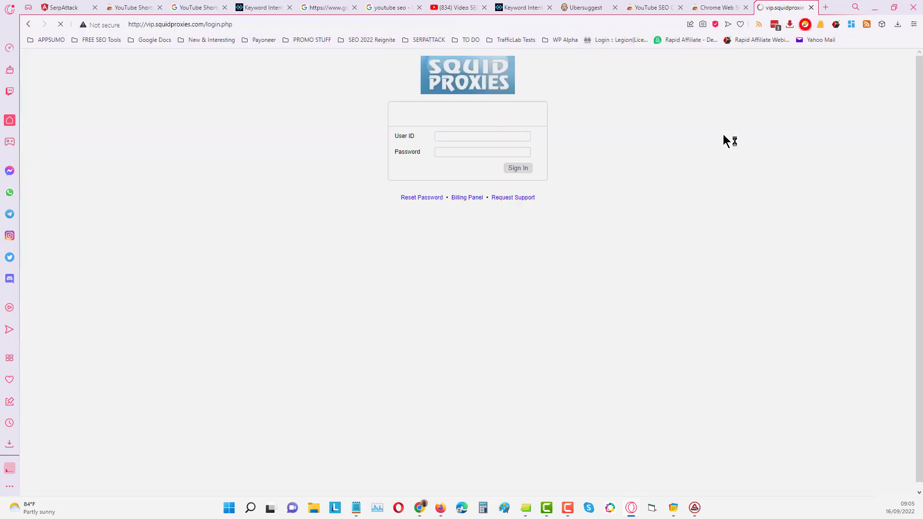
{"action": "left_click", "coordinate": [482, 137]}
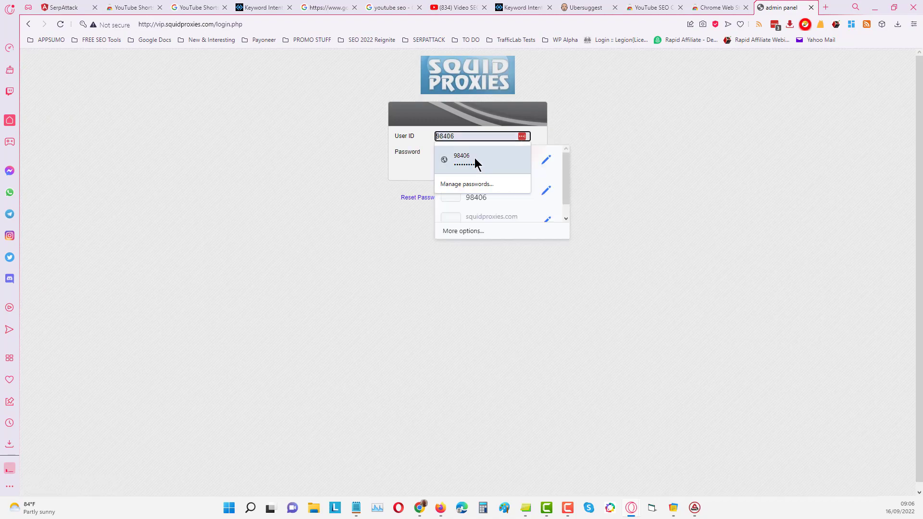
{"action": "left_click", "coordinate": [474, 157]}
{"action": "left_click", "coordinate": [518, 168]}
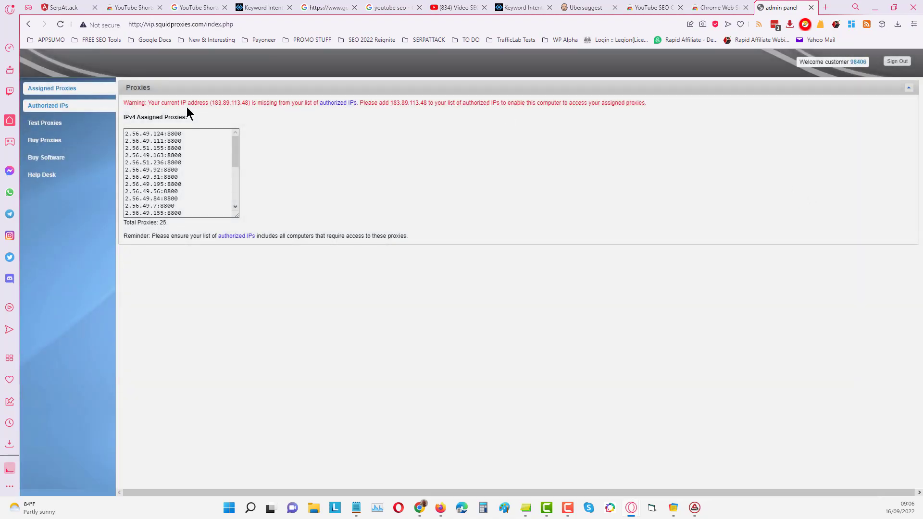
Step: Add this computer's current IP address to the Squid Proxies authorized IPs list and submit it
{"action": "left_click", "coordinate": [341, 103]}
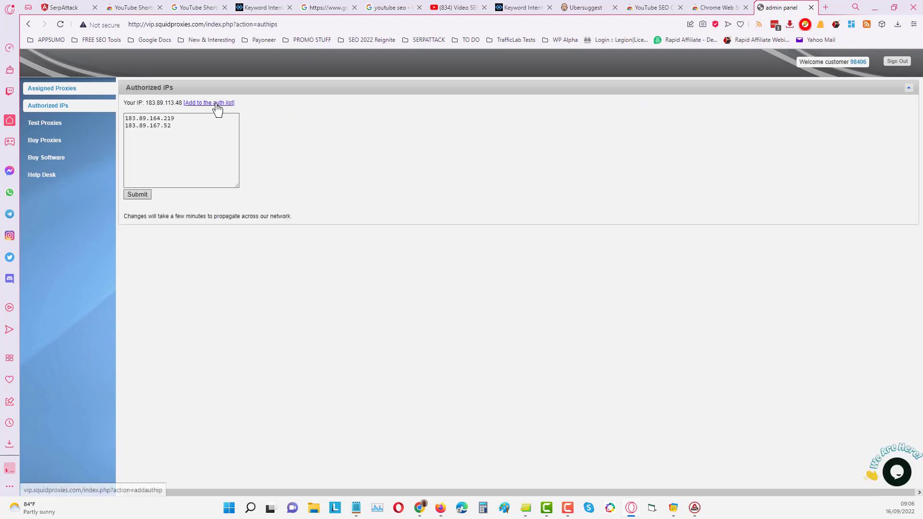
{"action": "left_click", "coordinate": [212, 106]}
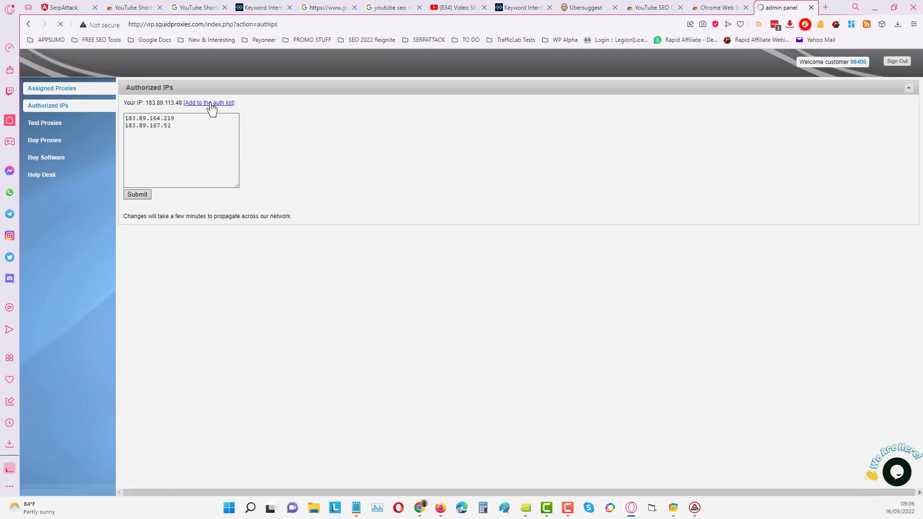
{"action": "left_click", "coordinate": [140, 195]}
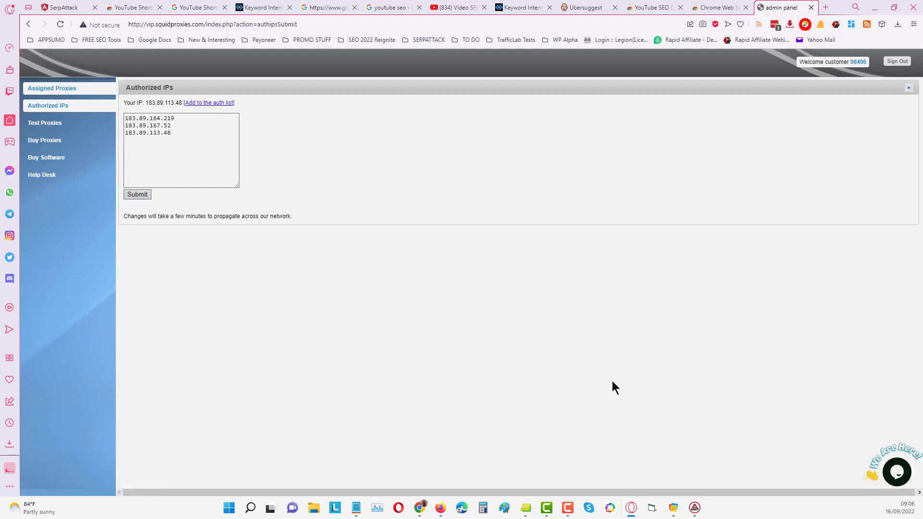
Step: Switch to the SerpAttack desktop app, maximize it and review the account and thread numbers in the SERP Attack settings
{"action": "left_click", "coordinate": [694, 507]}
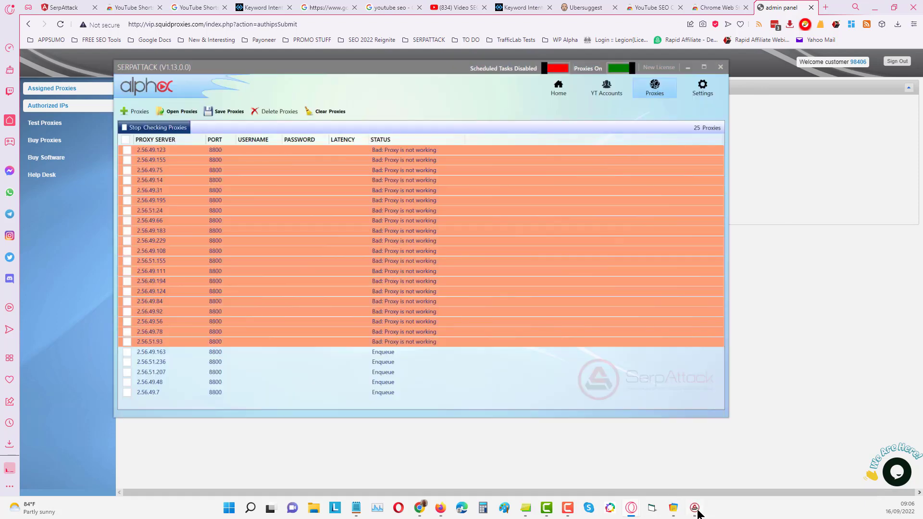
{"action": "left_click", "coordinate": [529, 283]}
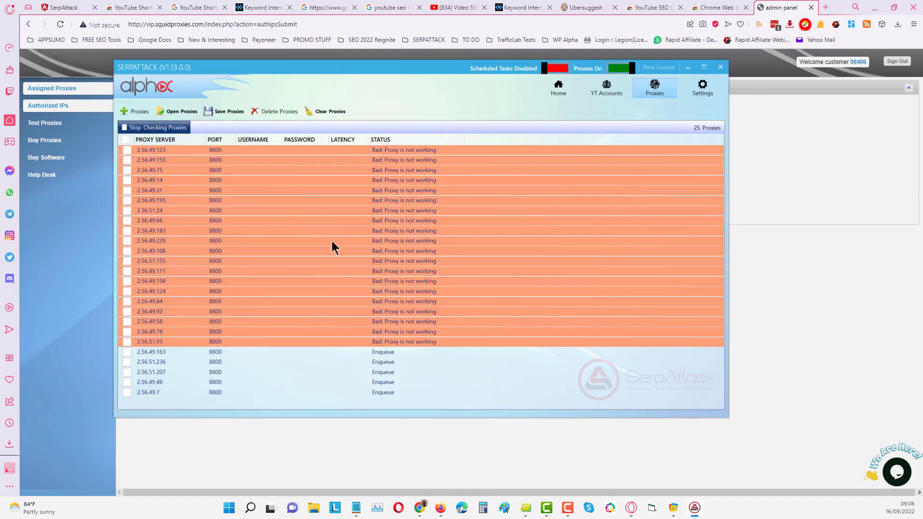
{"action": "left_click", "coordinate": [396, 384]}
{"action": "left_click", "coordinate": [700, 71]}
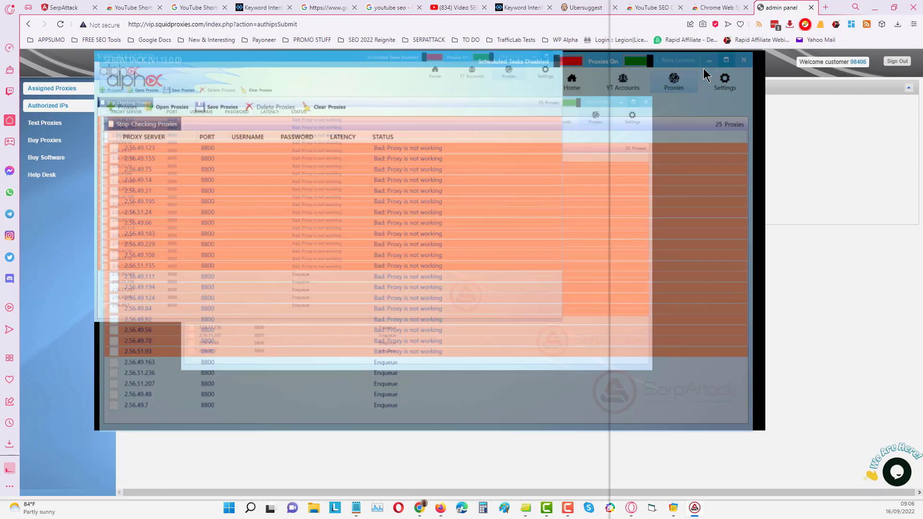
{"action": "left_click", "coordinate": [897, 33]}
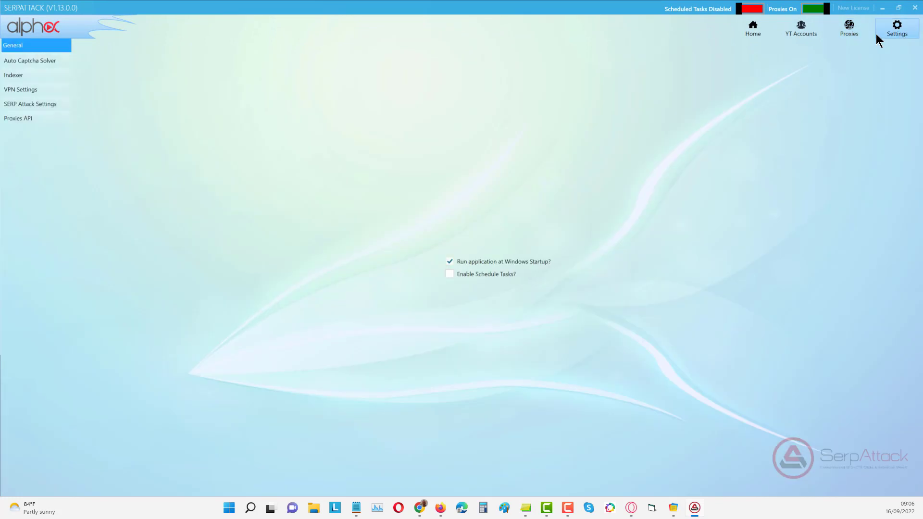
{"action": "left_click", "coordinate": [16, 106]}
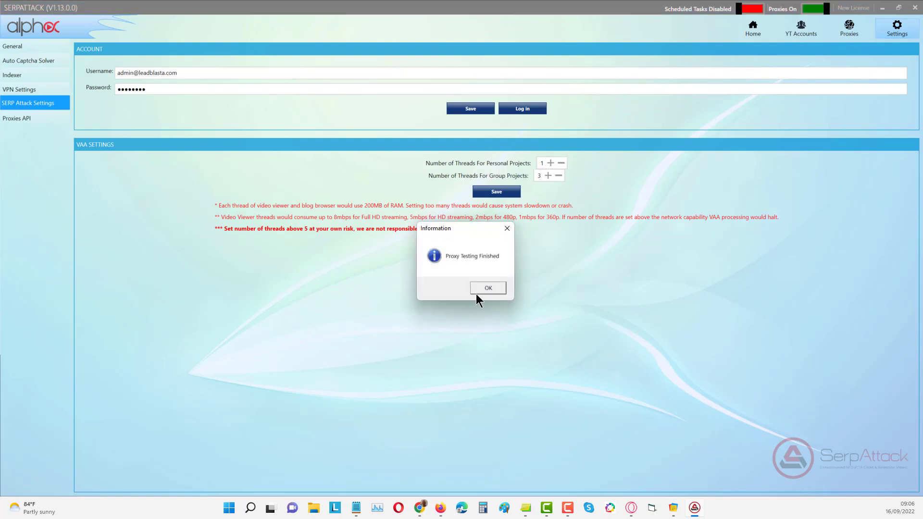
{"action": "left_click", "coordinate": [487, 287]}
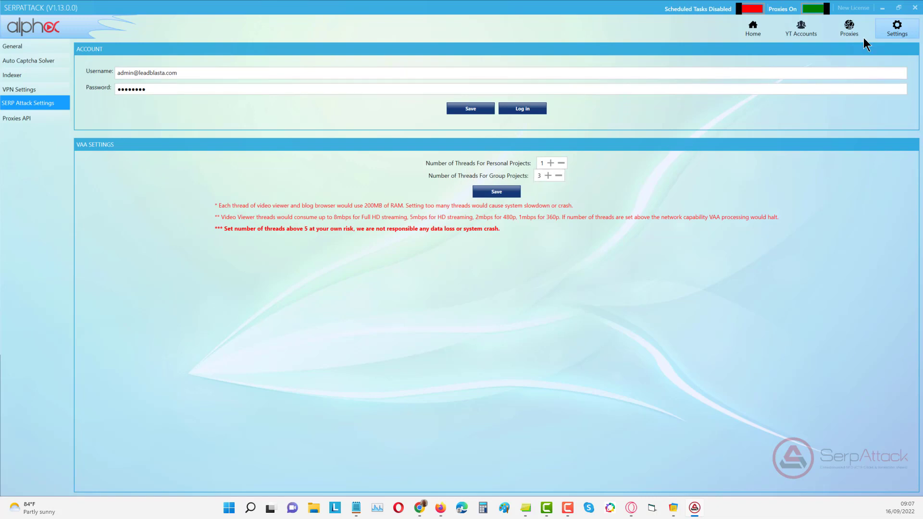
Step: Start checking the whole proxy list again and minimize the SerpAttack desktop app
{"action": "left_click", "coordinate": [842, 29]}
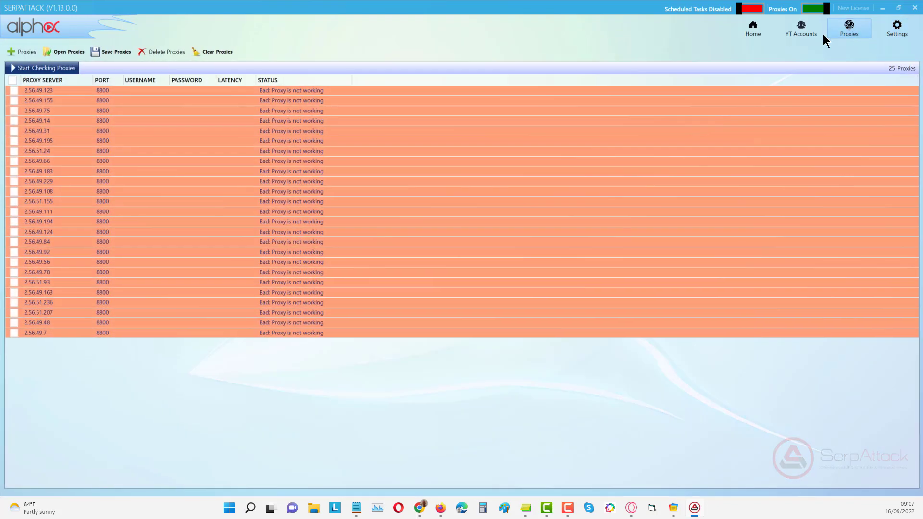
{"action": "left_click", "coordinate": [39, 67]}
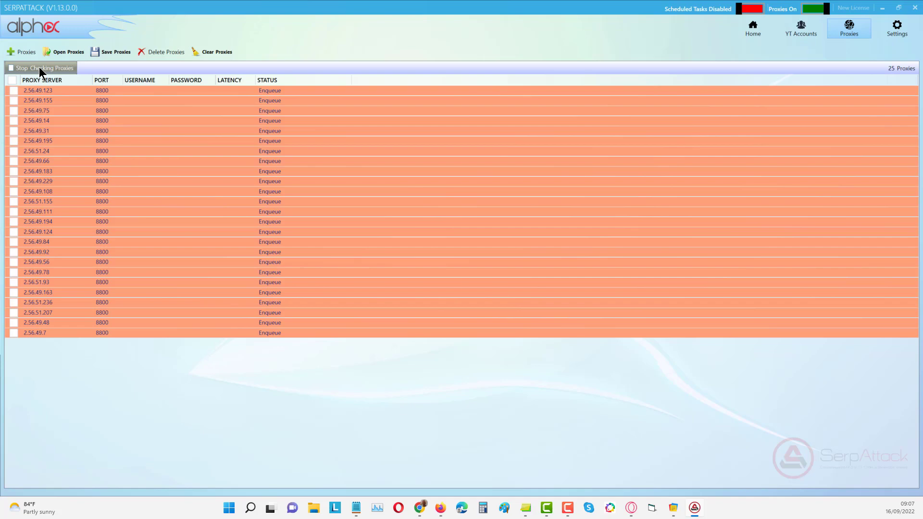
{"action": "left_click", "coordinate": [882, 8]}
Step: Edit the YT SEO 1 project in the SerpAttack web app to enable "Is Web Browser Visible?" and save it
{"action": "left_click", "coordinate": [63, 8]}
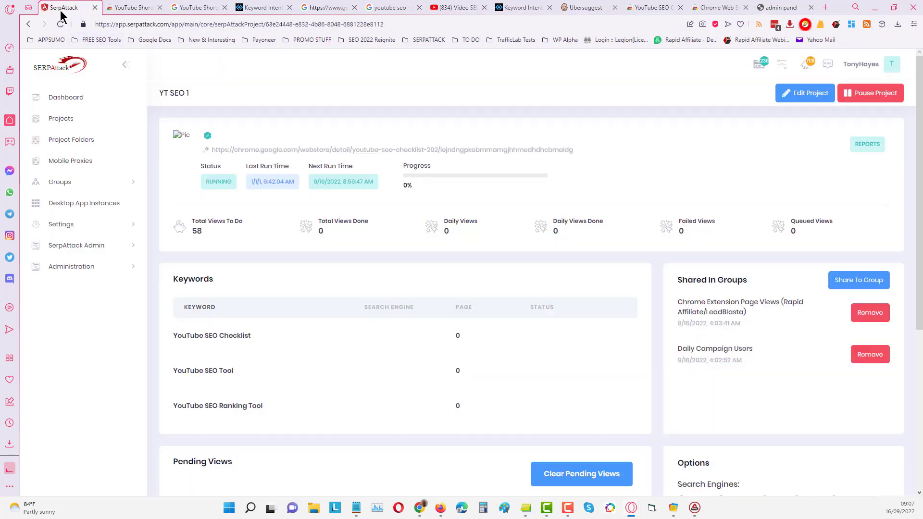
{"action": "left_click", "coordinate": [816, 97]}
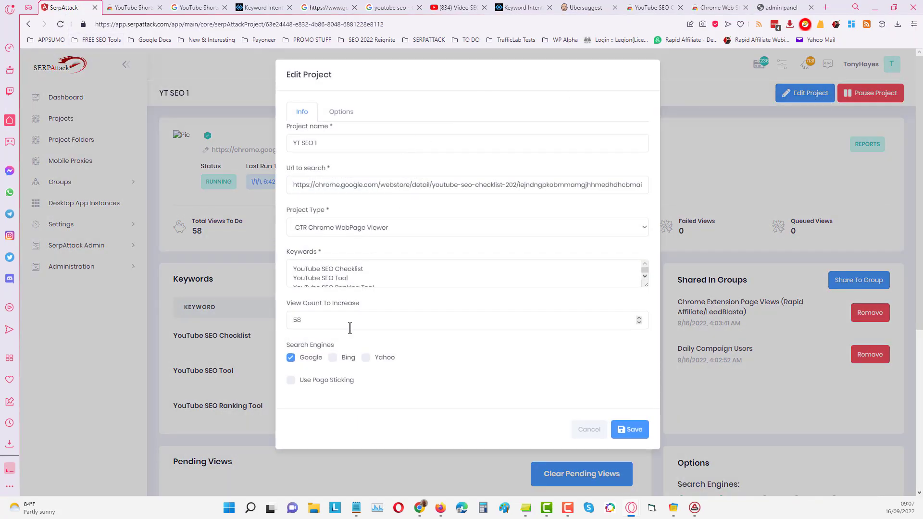
{"action": "left_click", "coordinate": [340, 113]}
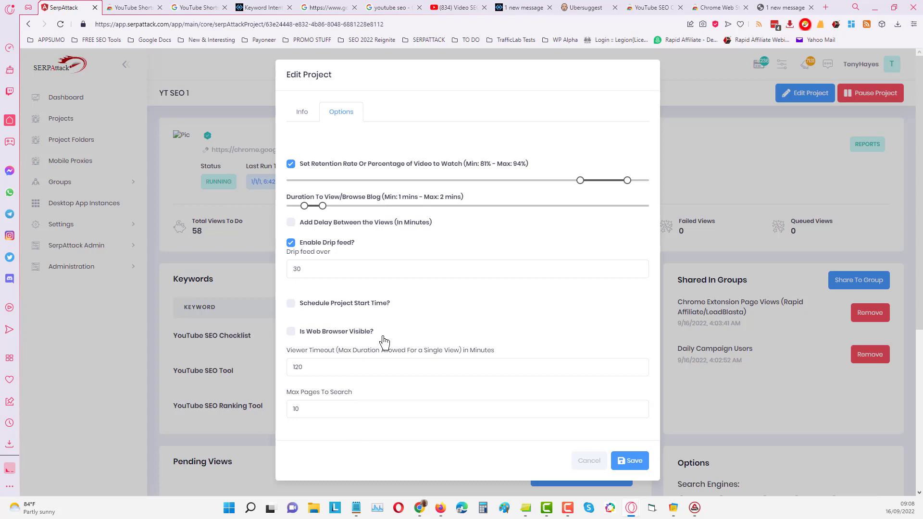
{"action": "left_click", "coordinate": [290, 331]}
{"action": "left_click", "coordinate": [636, 463]}
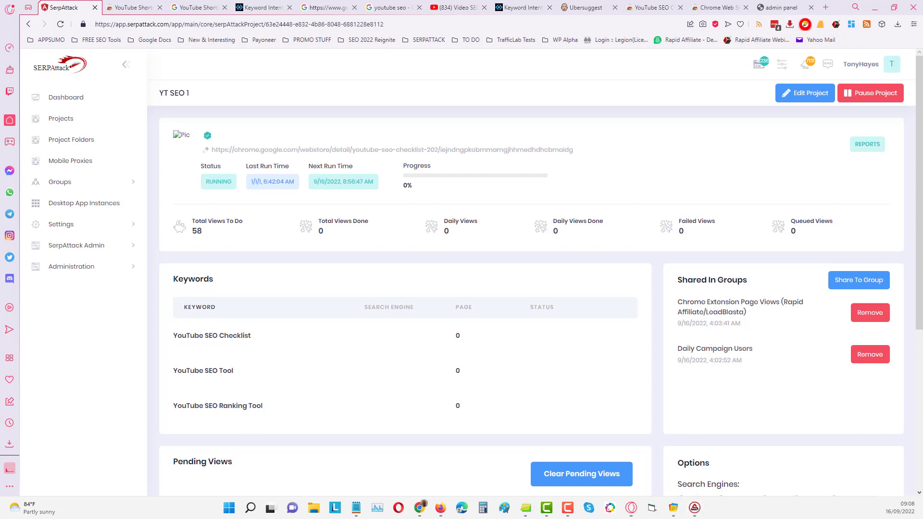
Step: Switch to the SerpAttack desktop app, recheck the proxies and enable scheduled tasks
{"action": "key", "text": "alt+Tab"}
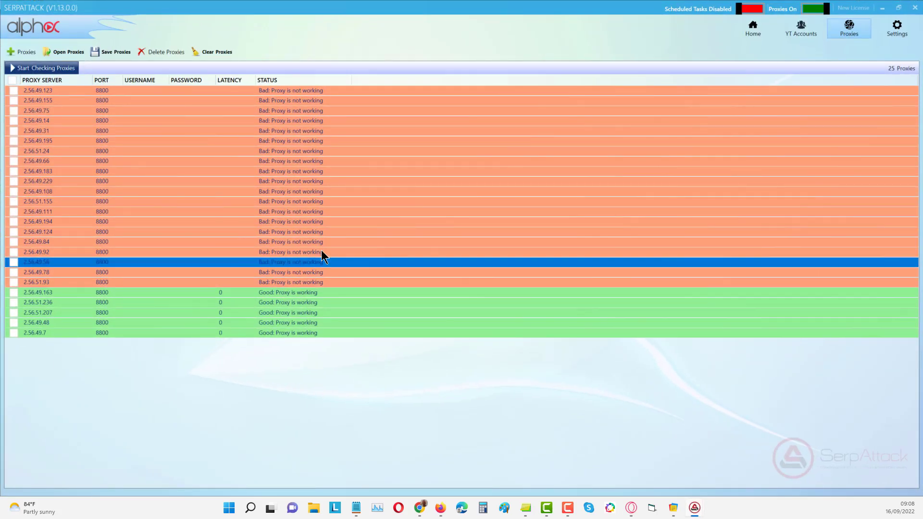
{"action": "left_click", "coordinate": [42, 69]}
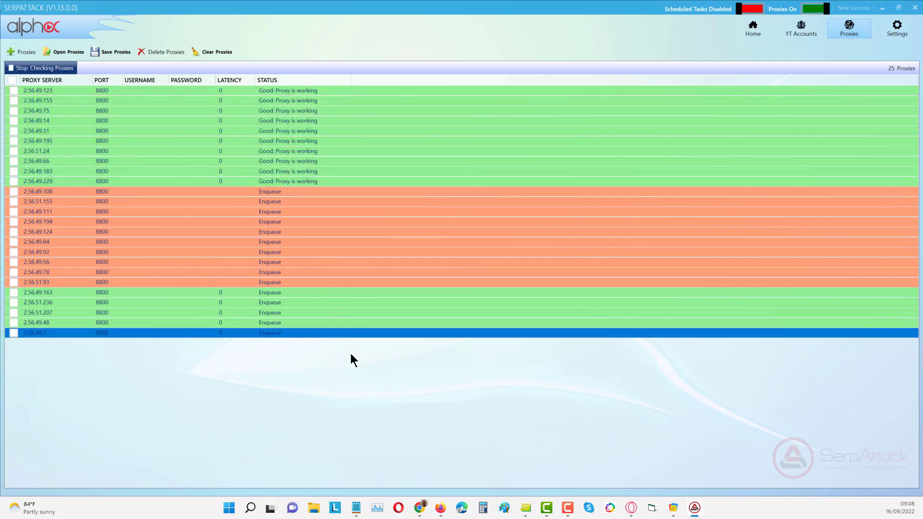
{"action": "left_click", "coordinate": [757, 31]}
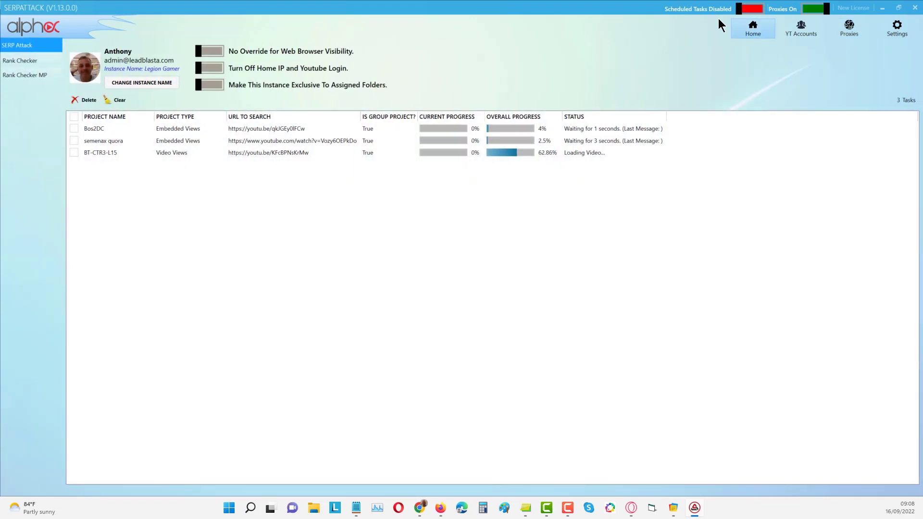
{"action": "left_click", "coordinate": [743, 10]}
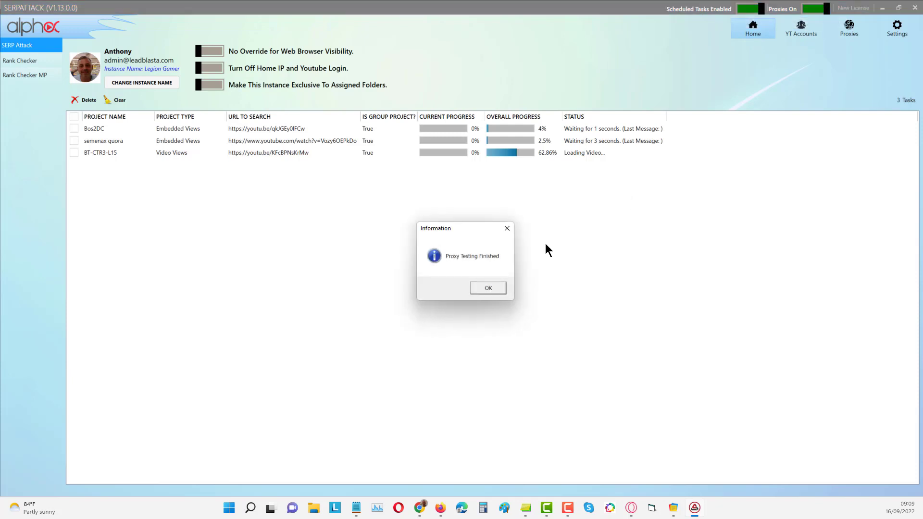
{"action": "left_click", "coordinate": [480, 289]}
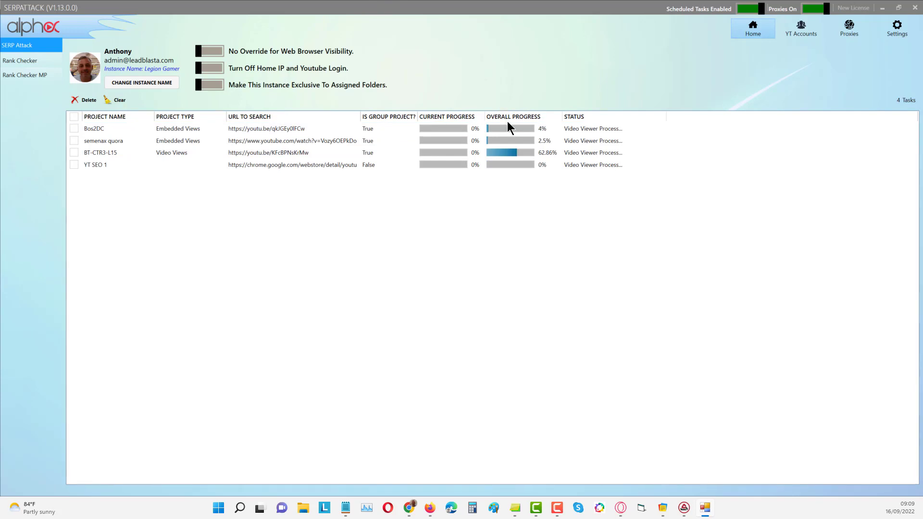
Step: Move the viewer's browser window higher to watch it run the project, then check the task list's progress and minimize the app
{"action": "left_click", "coordinate": [504, 164]}
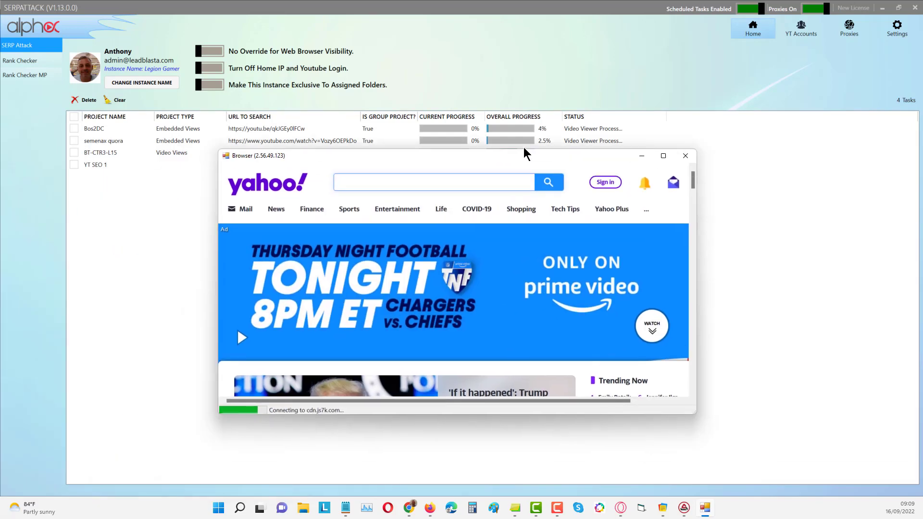
{"action": "left_click_drag", "start_coordinate": [522, 159], "coordinate": [552, 68]}
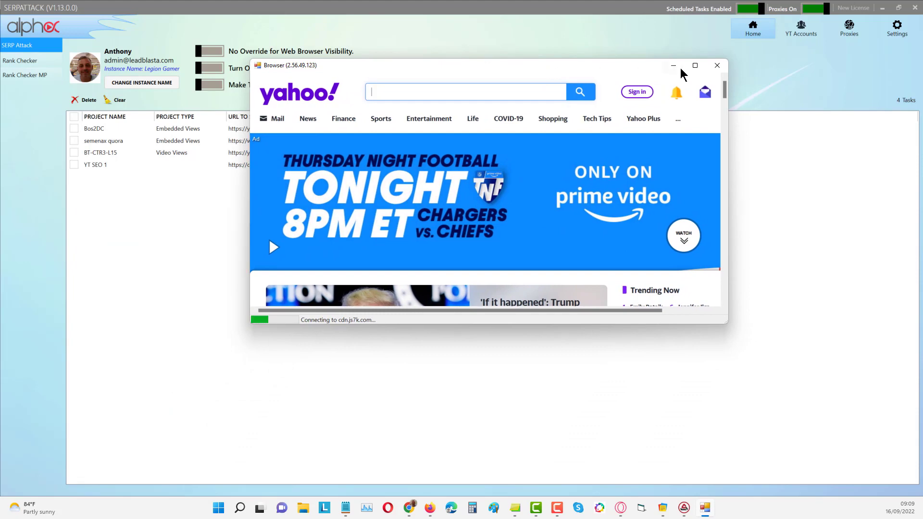
{"action": "mouse_move", "coordinate": [694, 66]}
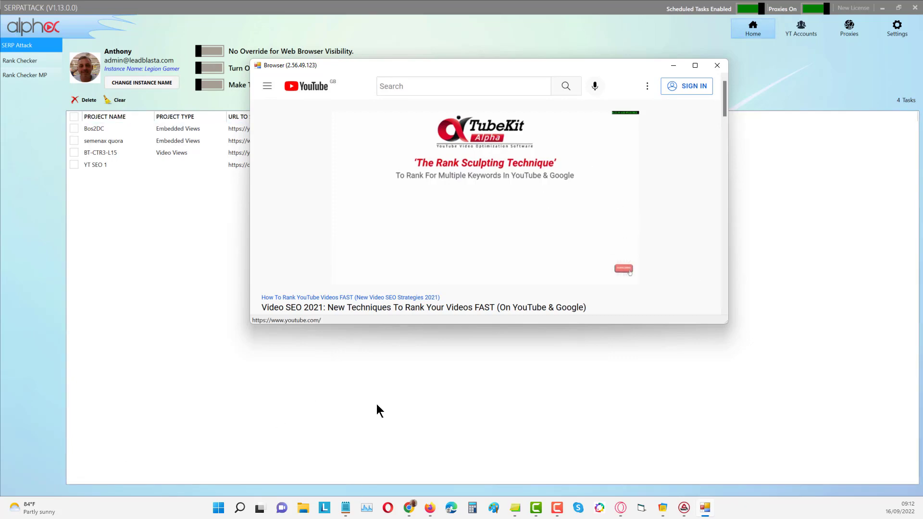
{"action": "left_click", "coordinate": [887, 10]}
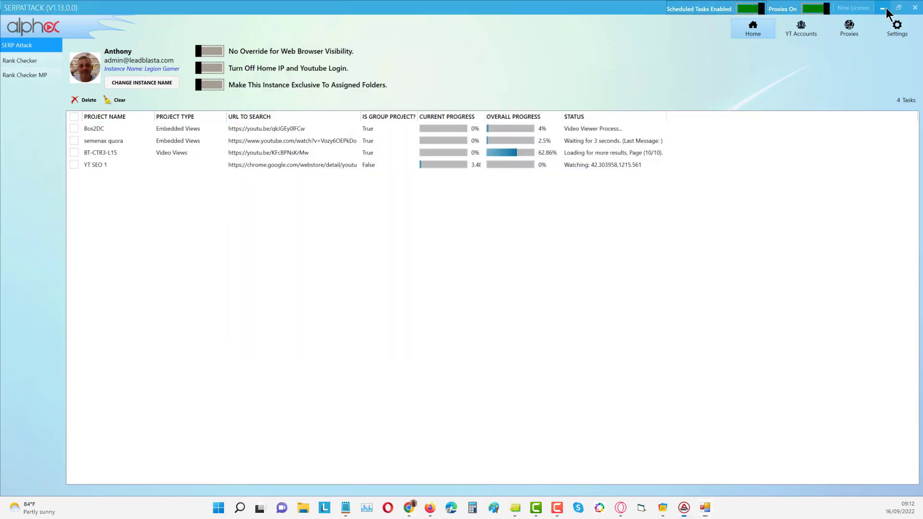
{"action": "left_click", "coordinate": [887, 11]}
Step: Copy all keywords from the YT SEO 1 project, cancel its editing and return to the web app's project list
{"action": "left_click", "coordinate": [72, 8]}
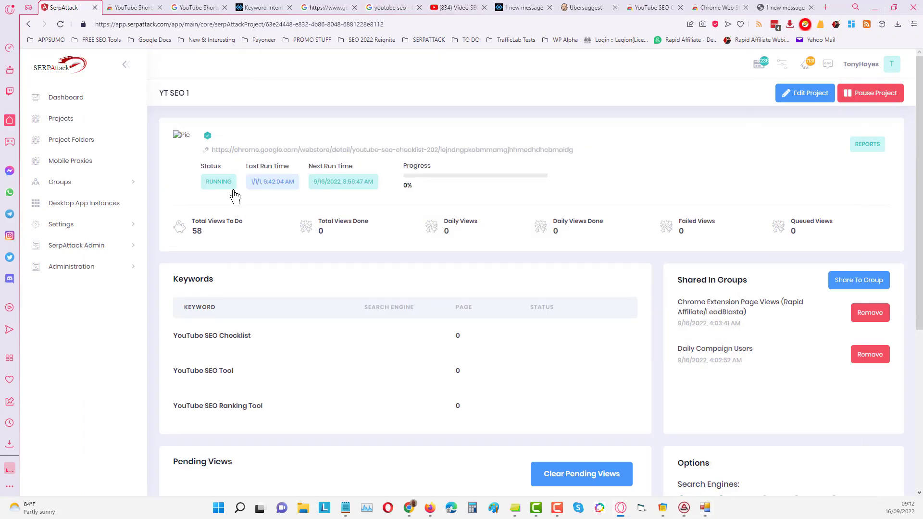
{"action": "left_click", "coordinate": [818, 94]}
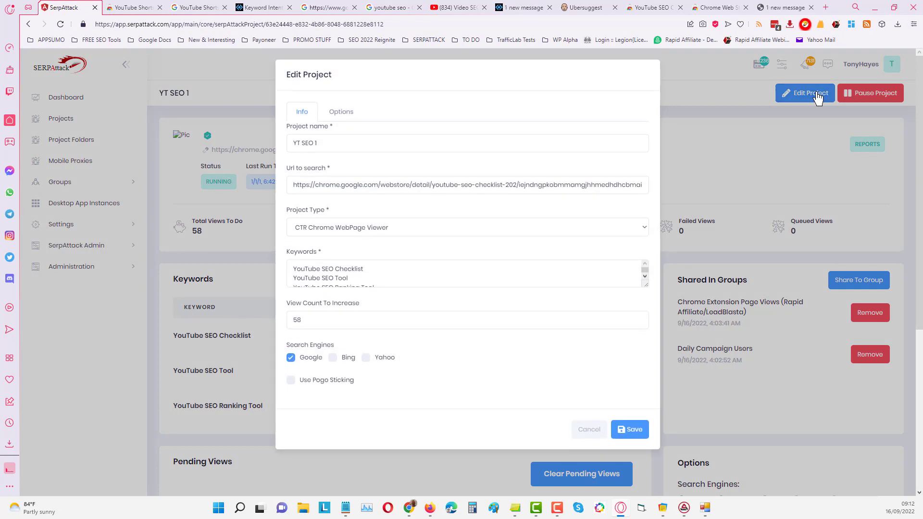
{"action": "left_click", "coordinate": [344, 276]}
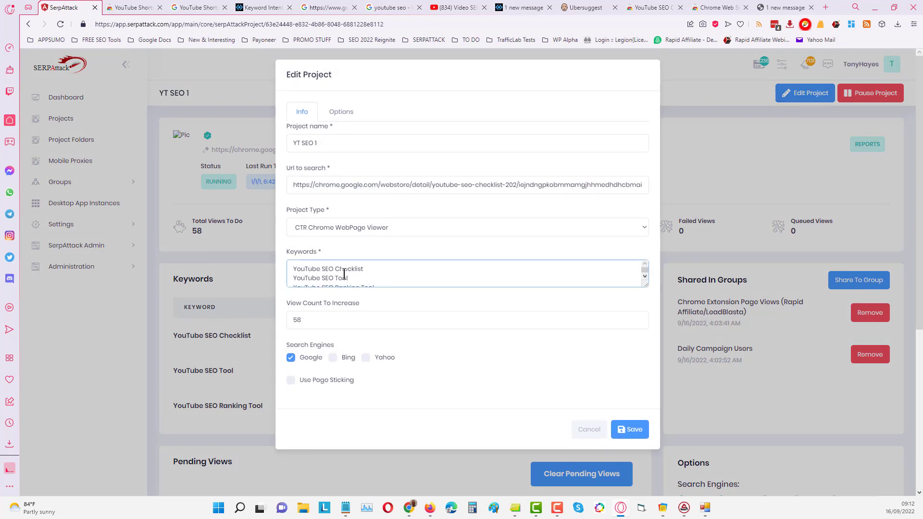
{"action": "key", "text": "ctrl+a"}
{"action": "right_click", "coordinate": [342, 275]}
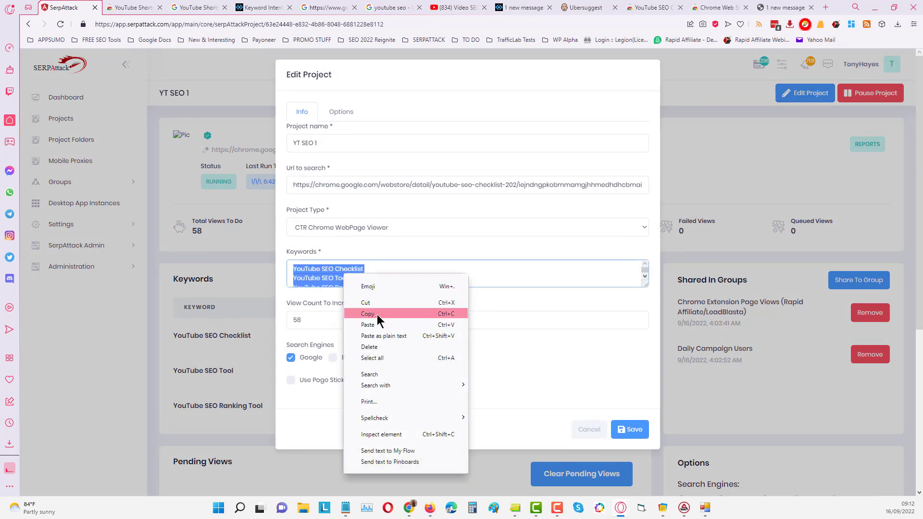
{"action": "left_click", "coordinate": [377, 315]}
{"action": "left_click", "coordinate": [590, 429]}
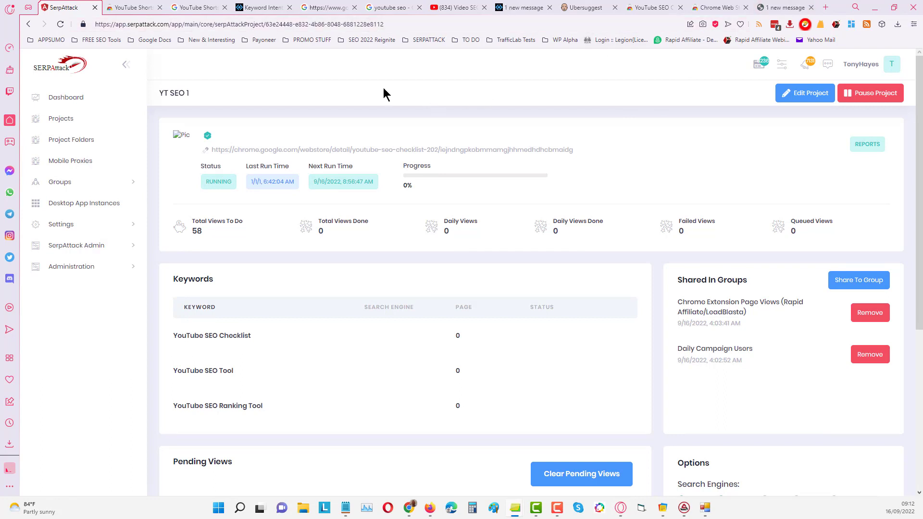
{"action": "left_click", "coordinate": [62, 122]}
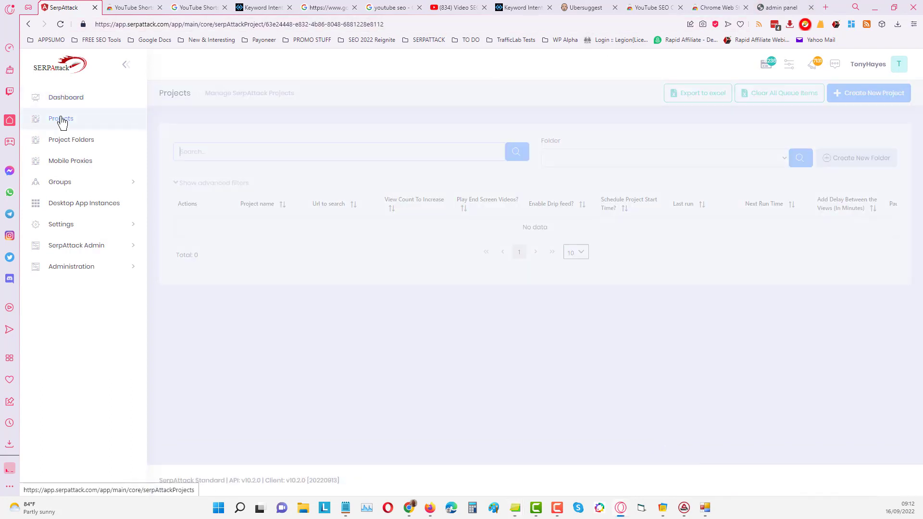
Step: Start a new SerpAttack project and paste the copied keywords into its Keywords field
{"action": "left_click", "coordinate": [858, 96]}
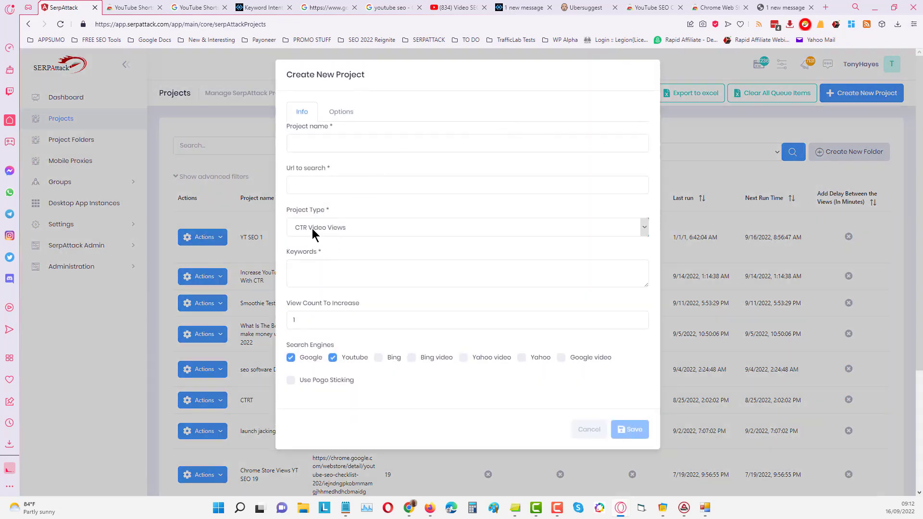
{"action": "right_click", "coordinate": [311, 272]}
{"action": "left_click", "coordinate": [341, 356]}
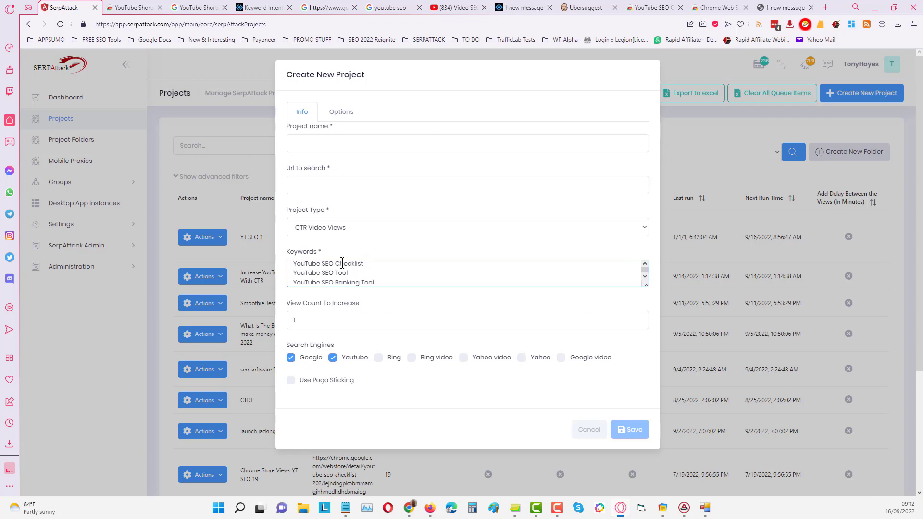
Step: Copy the promo video's URL from the YouTube SEO Checklist Chrome Web Store listing and paste it as the new project's URL to search
{"action": "left_click", "coordinate": [665, 8]}
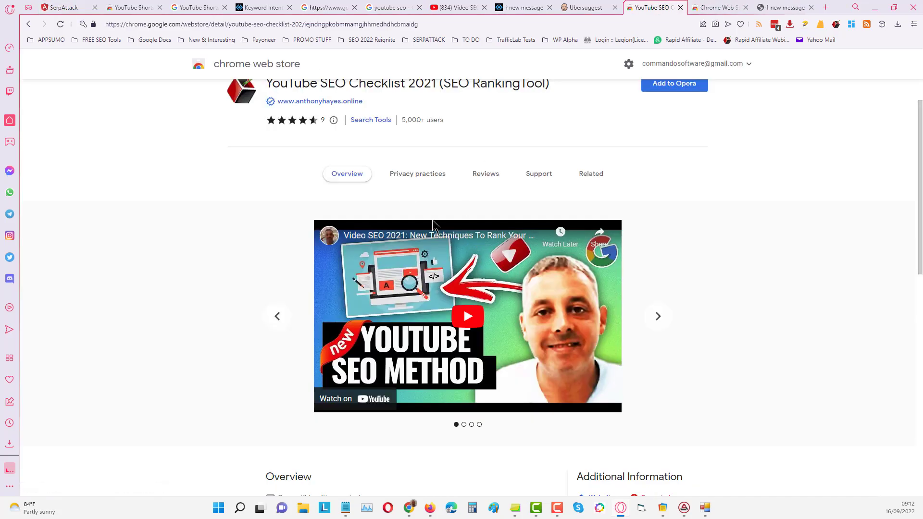
{"action": "right_click", "coordinate": [480, 258]}
{"action": "left_click", "coordinate": [523, 302]}
{"action": "left_click", "coordinate": [61, 7]}
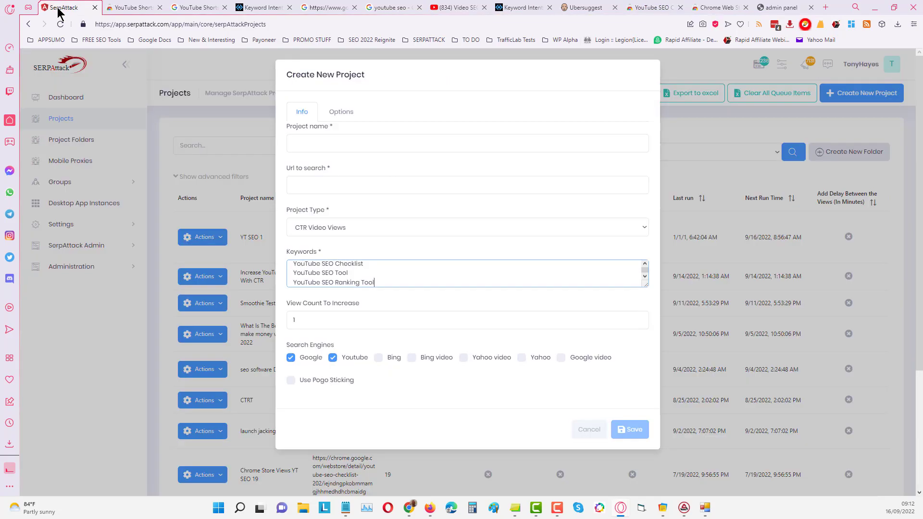
{"action": "right_click", "coordinate": [354, 184]}
{"action": "left_click", "coordinate": [391, 265]}
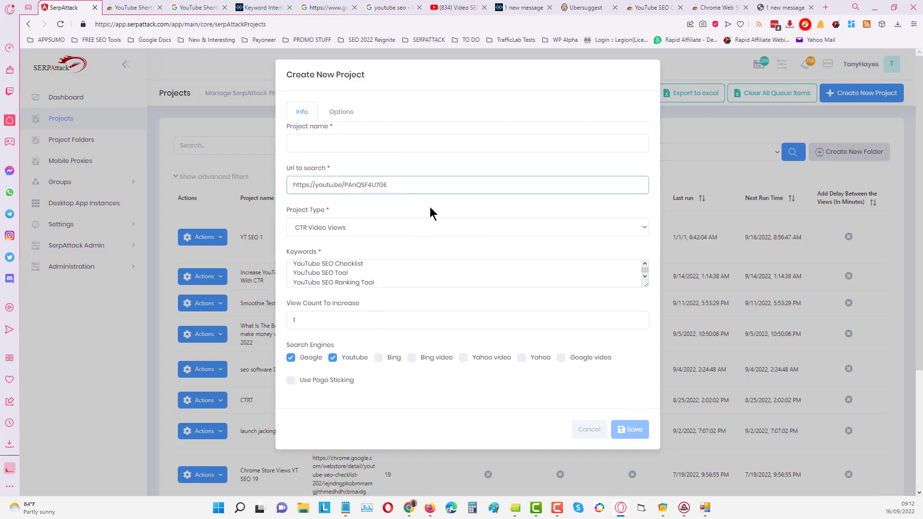
Step: Set the project's view count to increase to 27 and remove Youtube from its search engines
{"action": "left_click", "coordinate": [398, 254]}
{"action": "left_click", "coordinate": [292, 315]}
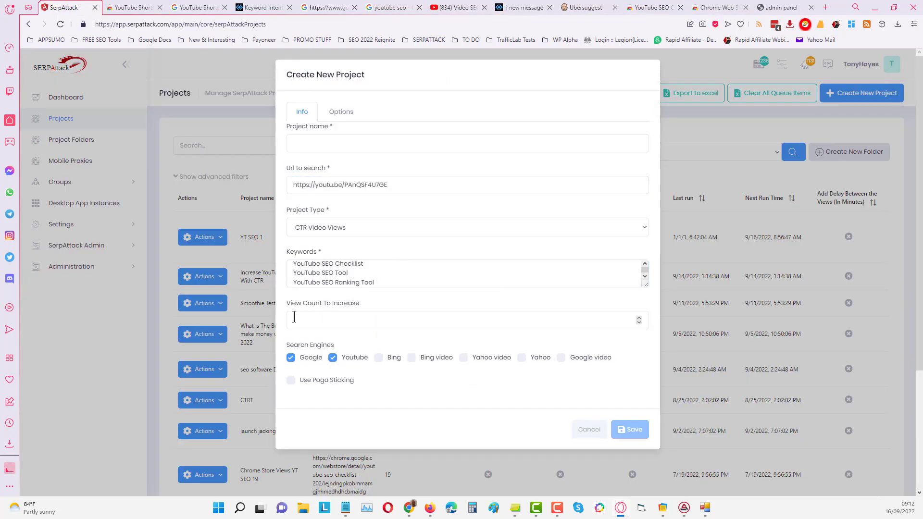
{"action": "type", "text": "1"}
{"action": "left_click_drag", "start_coordinate": [639, 319], "coordinate": [640, 320]}
{"action": "left_click", "coordinate": [639, 317]}
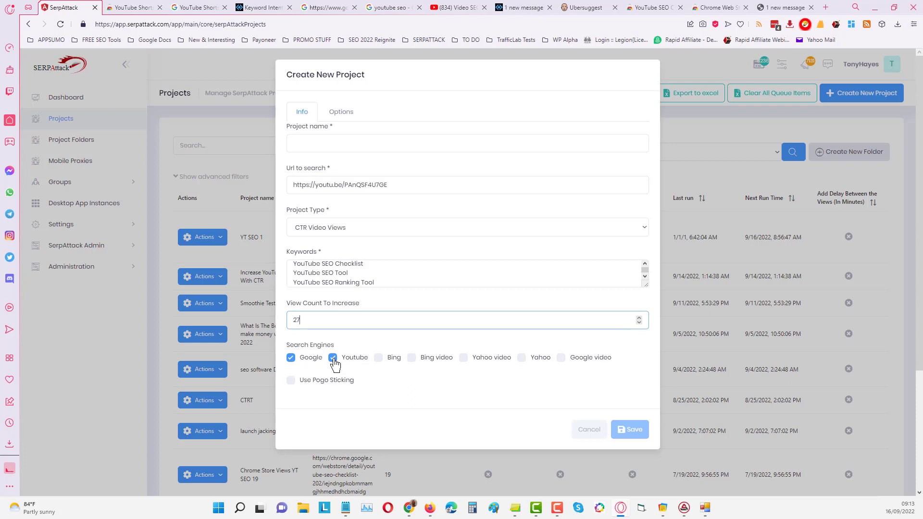
{"action": "left_click", "coordinate": [332, 358]}
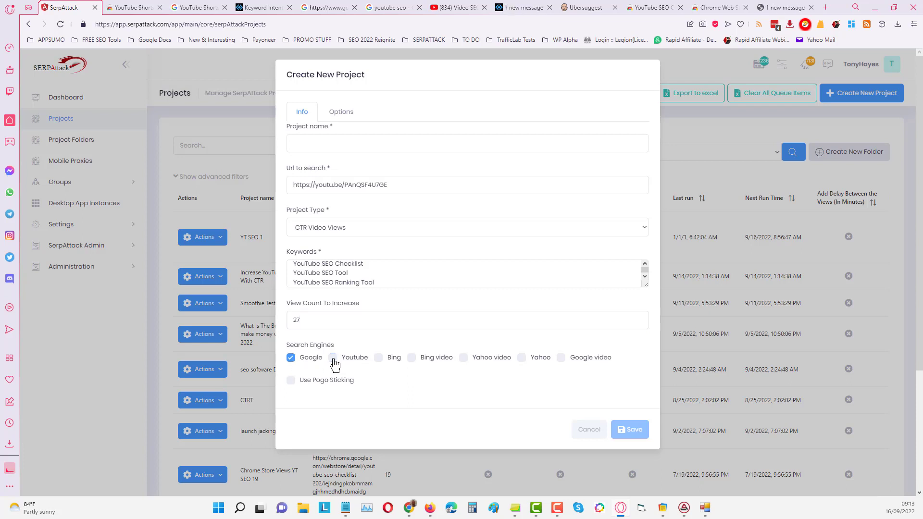
Step: Name the new project "YT SEO 2"
{"action": "left_click", "coordinate": [335, 139]}
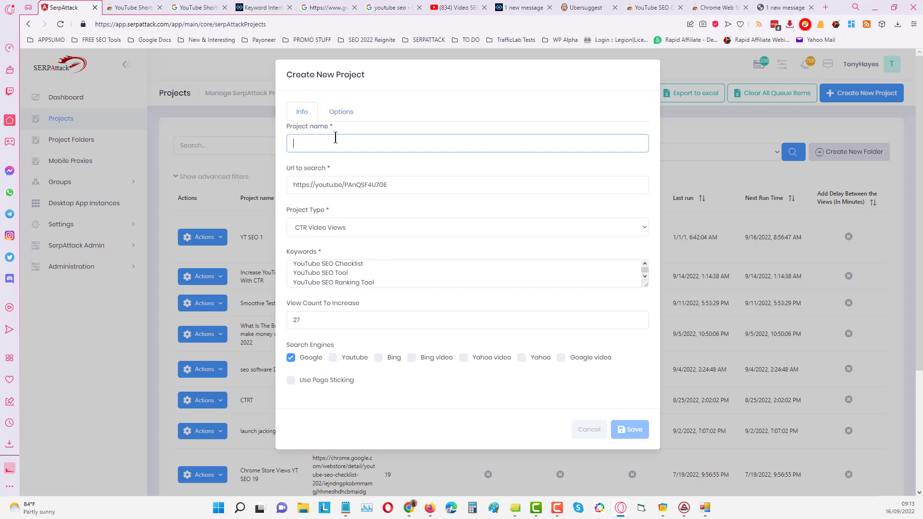
{"action": "type", "text": "YT SE"}
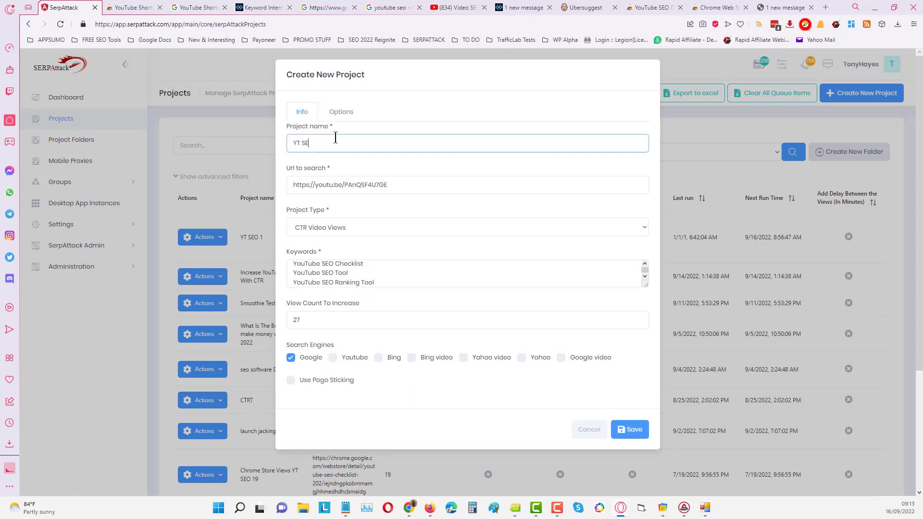
{"action": "type", "text": "O 2"}
Step: In the project's options, enable clicking the link in the video description after video views and Extend Link View
{"action": "left_click", "coordinate": [348, 116]}
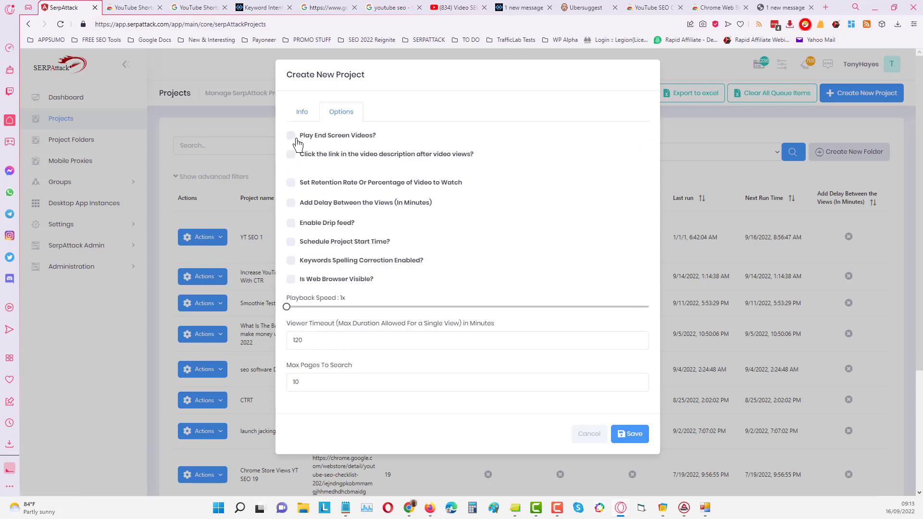
{"action": "left_click", "coordinate": [291, 155]}
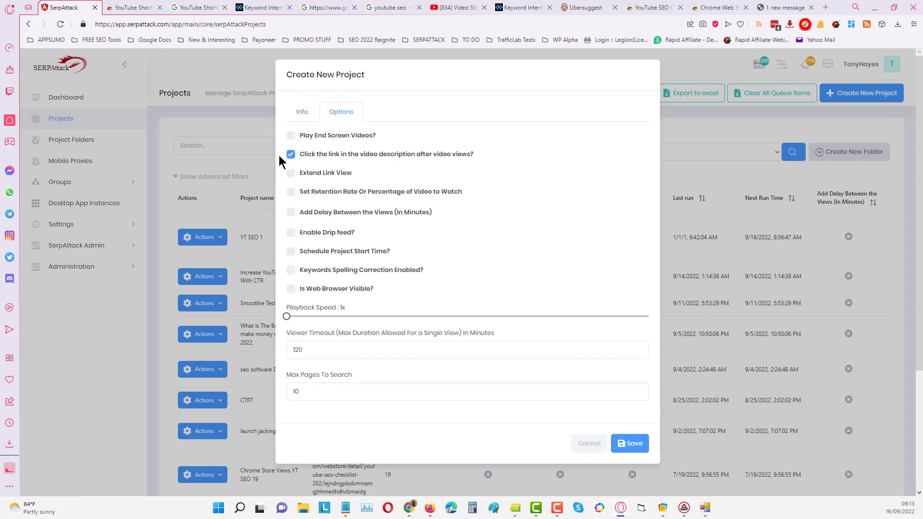
{"action": "left_click", "coordinate": [291, 155]}
{"action": "left_click", "coordinate": [292, 154]}
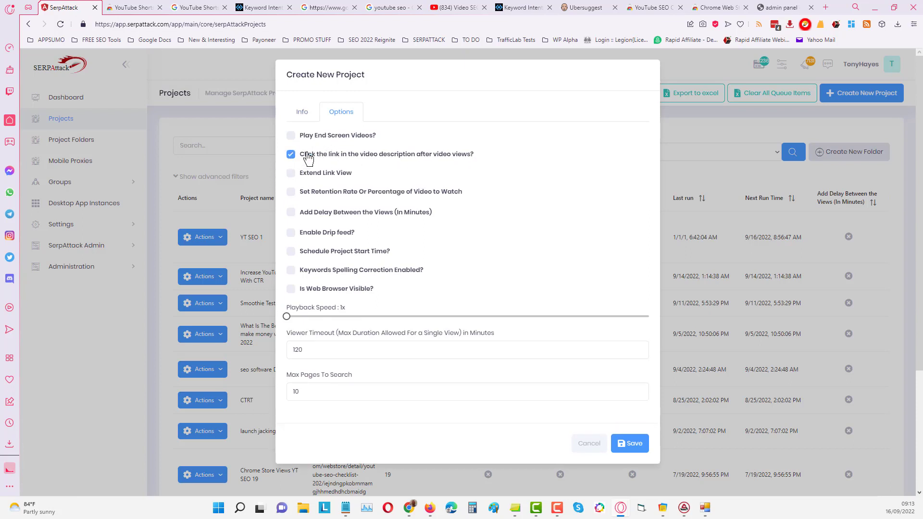
{"action": "left_click", "coordinate": [291, 175]}
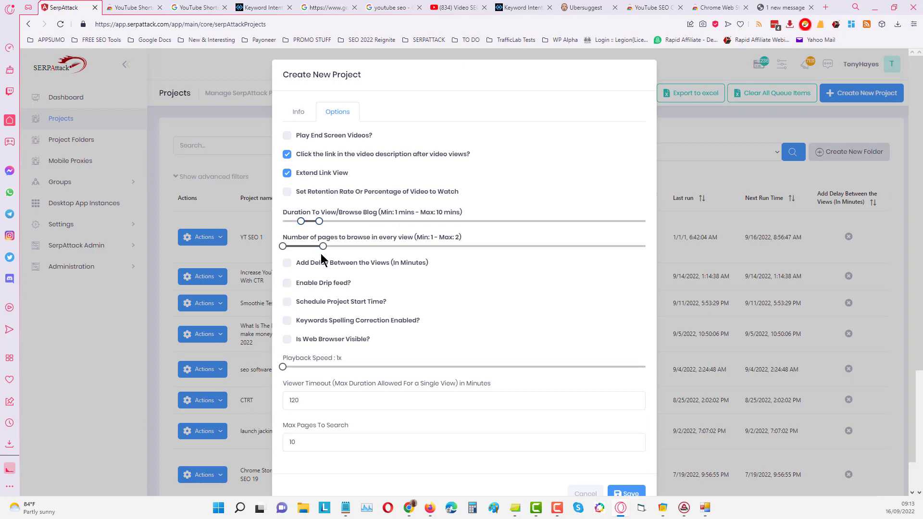
Step: Limit blog browsing to 1 minute and one page per view, both minimum and maximum, and set the playback speed to 1.5x
{"action": "left_click_drag", "start_coordinate": [323, 246], "coordinate": [256, 244]}
{"action": "left_click_drag", "start_coordinate": [301, 221], "coordinate": [281, 222]}
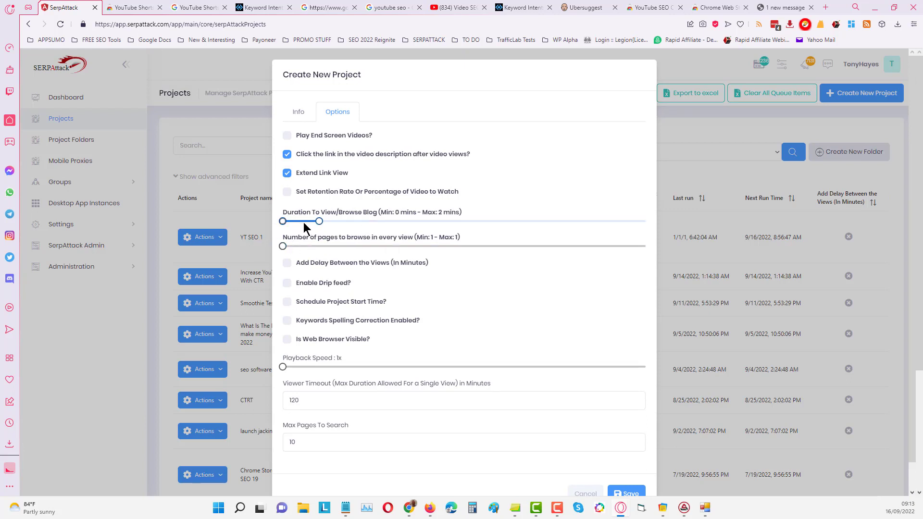
{"action": "mouse_move", "coordinate": [283, 221]}
{"action": "left_mouse_down"}
{"action": "mouse_move", "coordinate": [320, 221]}
{"action": "mouse_move", "coordinate": [301, 221]}
{"action": "left_mouse_up"}
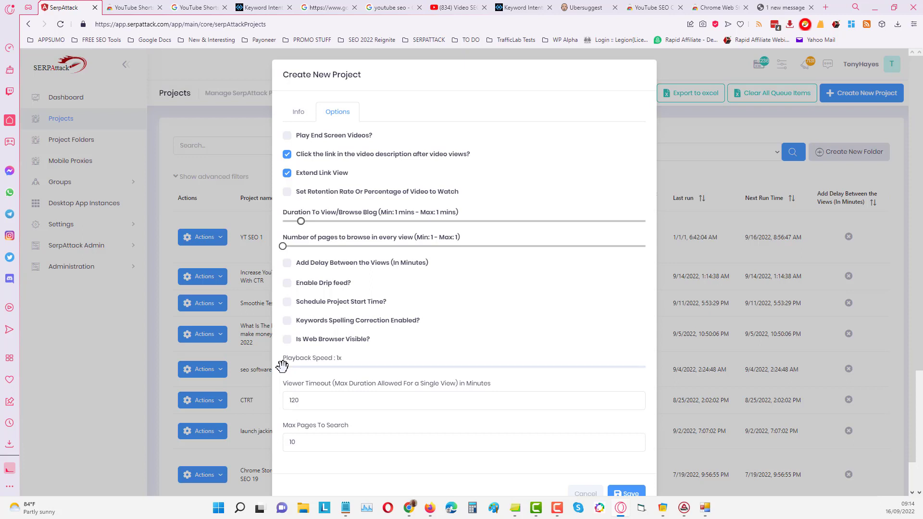
{"action": "left_click_drag", "start_coordinate": [436, 365], "coordinate": [490, 366]}
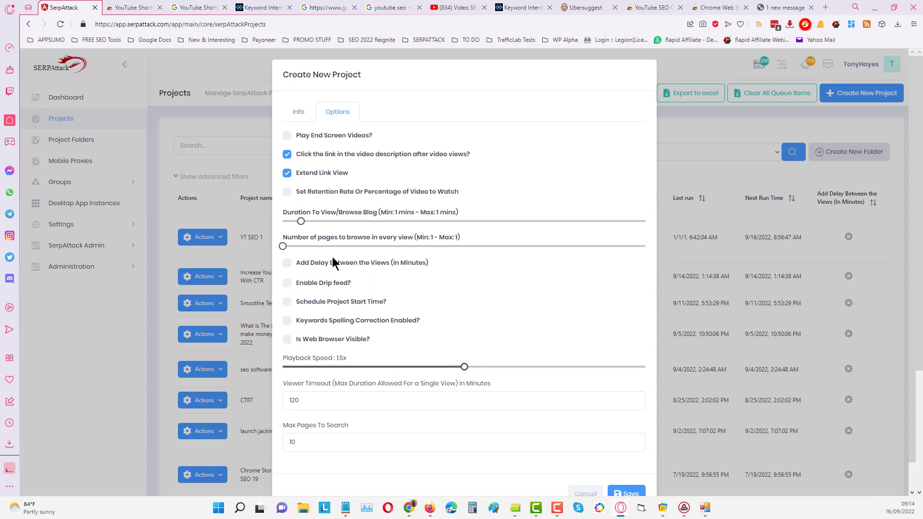
Step: Enable drip feed for the project, spread it over 7, and review the remaining options
{"action": "left_click", "coordinate": [287, 283]}
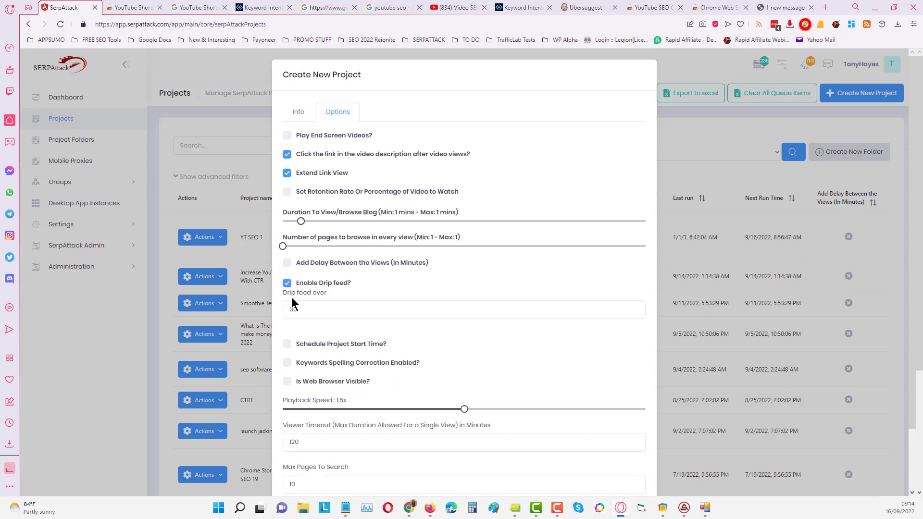
{"action": "left_click", "coordinate": [309, 311]}
{"action": "double_click", "coordinate": [309, 311]}
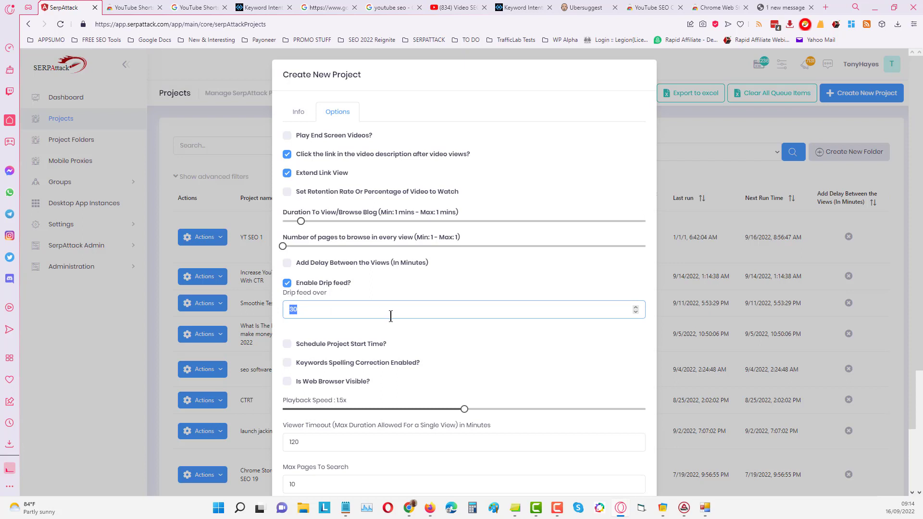
{"action": "type", "text": "7"}
{"action": "left_click", "coordinate": [517, 336]}
{"action": "scroll", "coordinate": [588, 406], "scroll_direction": "down", "scroll_amount": 2}
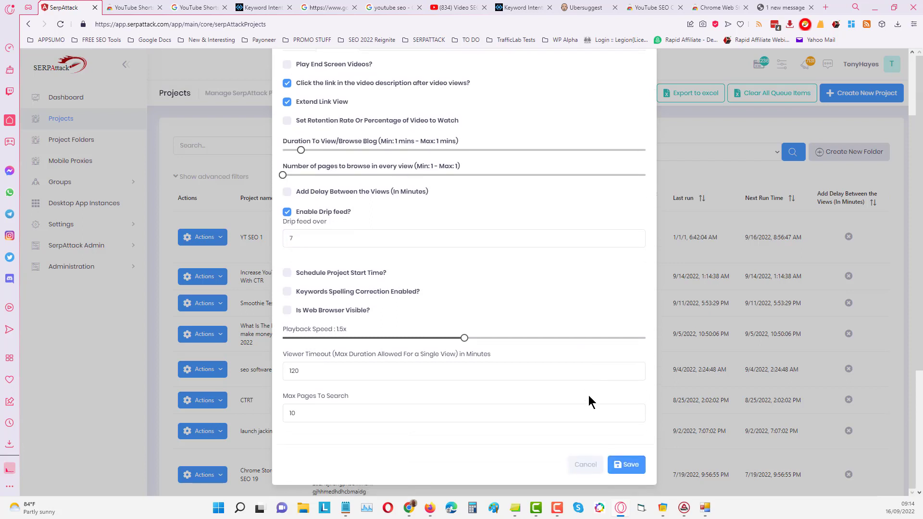
{"action": "scroll", "coordinate": [487, 240], "scroll_direction": "up", "scroll_amount": 2}
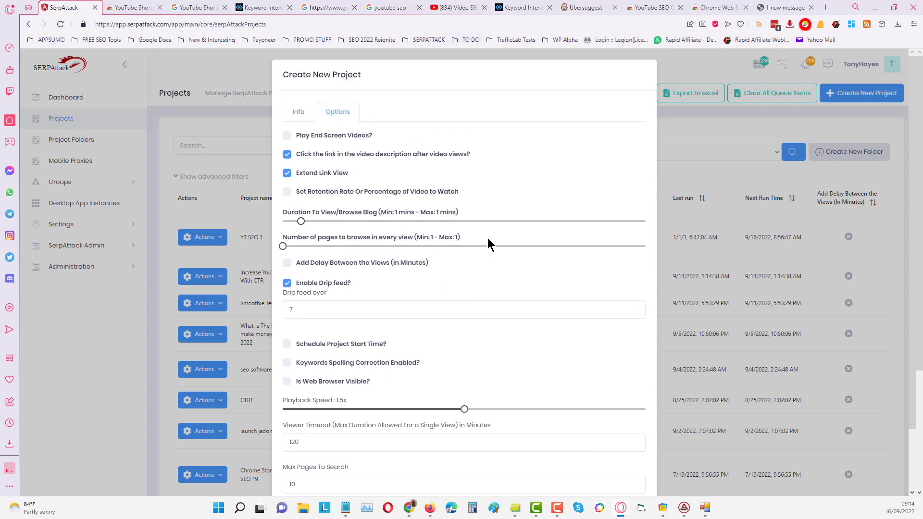
{"action": "scroll", "coordinate": [487, 238], "scroll_direction": "down", "scroll_amount": 2}
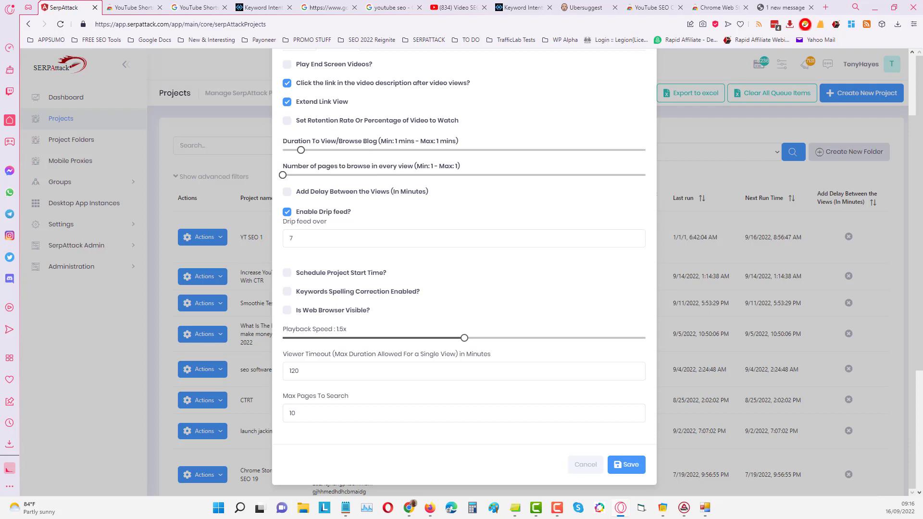
Step: Check the Video Scripts extension popup, switch to Chrome and view the step-by-step tips video section of the YouTube SEO Checklist 2022 extension
{"action": "left_click", "coordinate": [835, 27]}
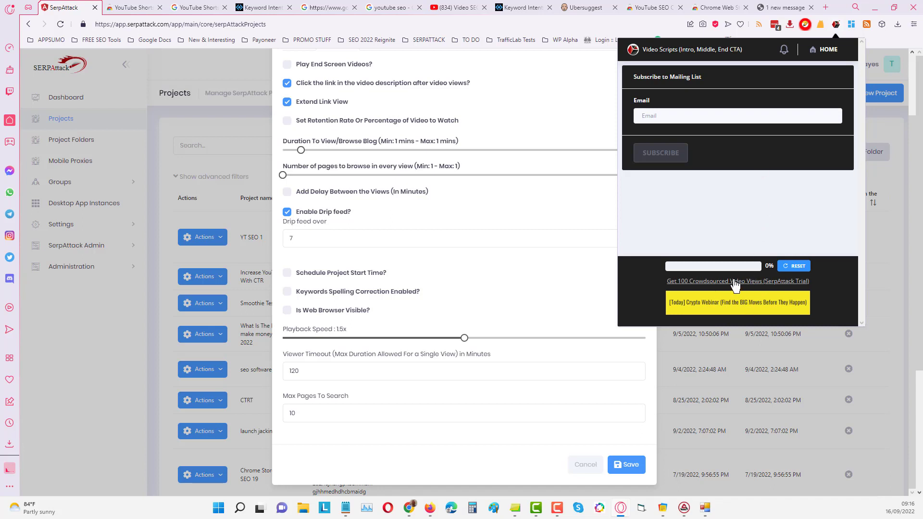
{"action": "left_click", "coordinate": [409, 510]}
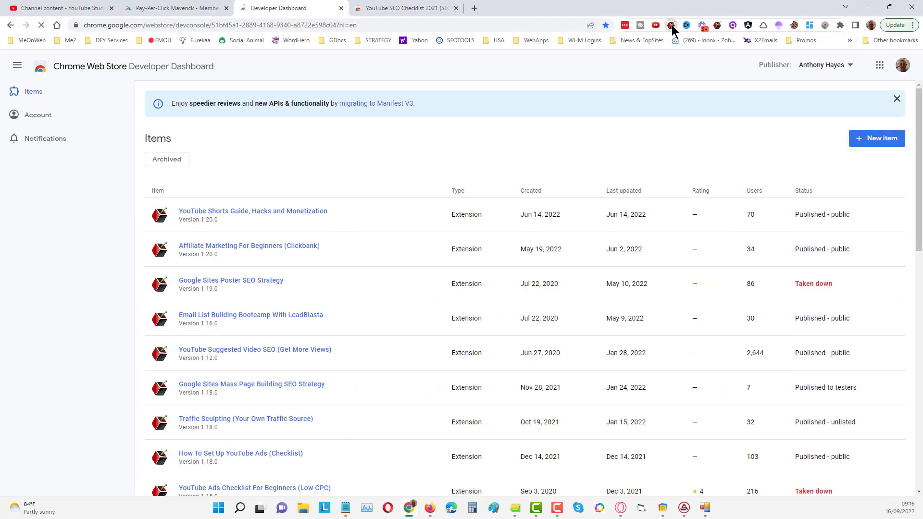
{"action": "left_click", "coordinate": [671, 26]}
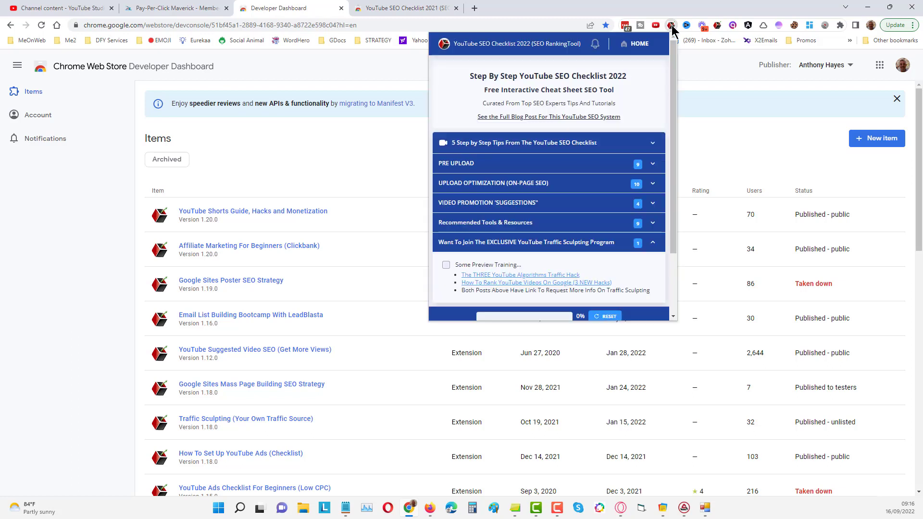
{"action": "left_click", "coordinate": [559, 145]}
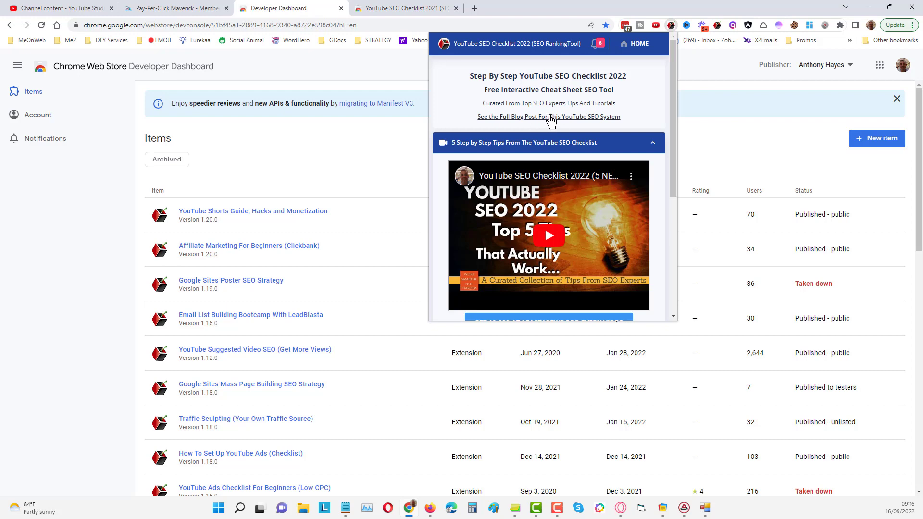
{"action": "scroll", "coordinate": [552, 130], "scroll_direction": "down", "scroll_amount": 3}
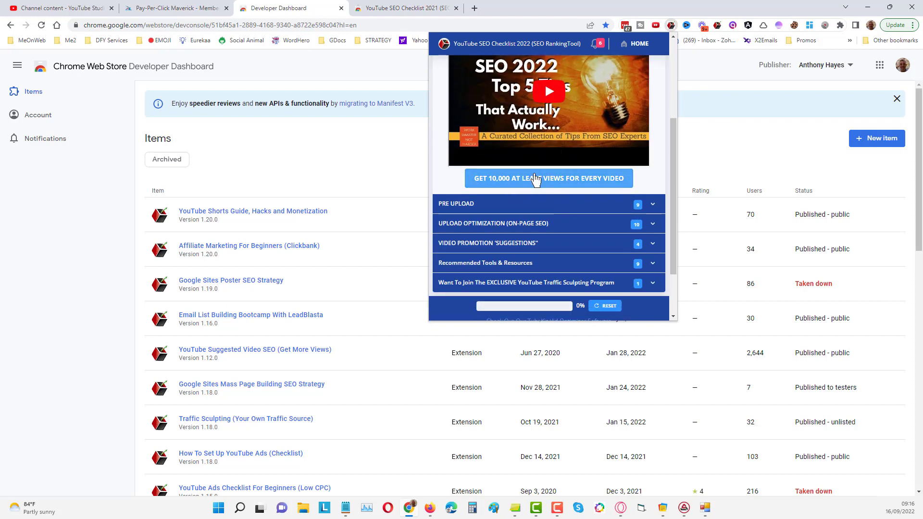
{"action": "scroll", "coordinate": [543, 189], "scroll_direction": "down", "scroll_amount": 2}
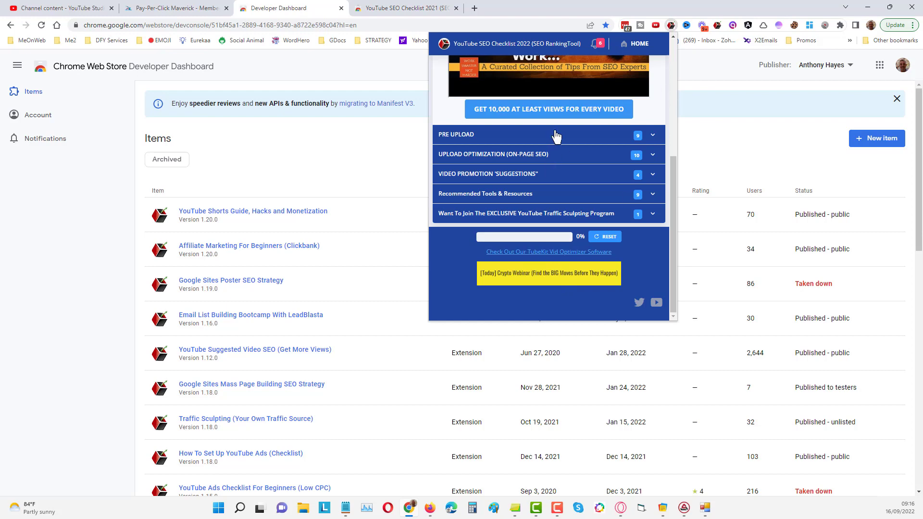
Step: Read through the Upload Optimization (On-Page SEO) section of the YouTube SEO Checklist extension and collapse it
{"action": "left_click", "coordinate": [550, 154]}
{"action": "scroll", "coordinate": [507, 98], "scroll_direction": "up", "scroll_amount": 3}
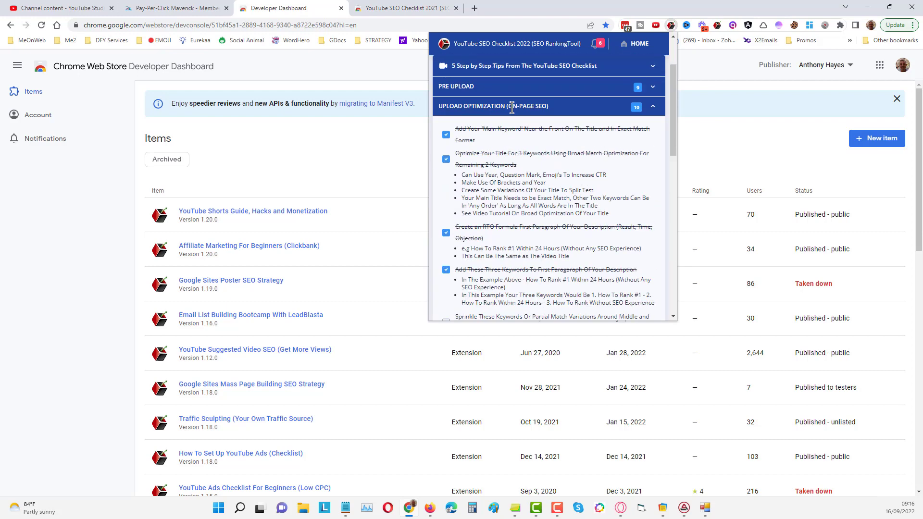
{"action": "scroll", "coordinate": [507, 101], "scroll_direction": "down", "scroll_amount": 2}
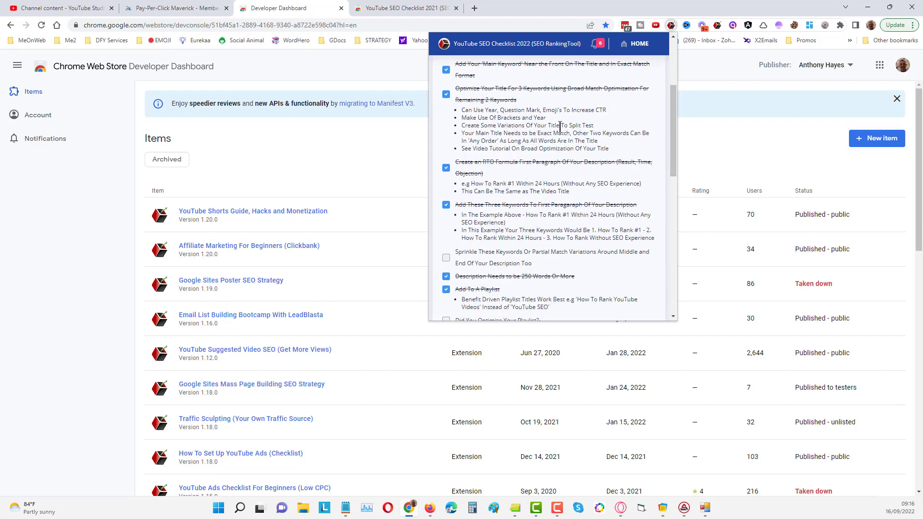
{"action": "scroll", "coordinate": [518, 232], "scroll_direction": "down", "scroll_amount": 1}
{"action": "scroll", "coordinate": [518, 233], "scroll_direction": "down", "scroll_amount": 8}
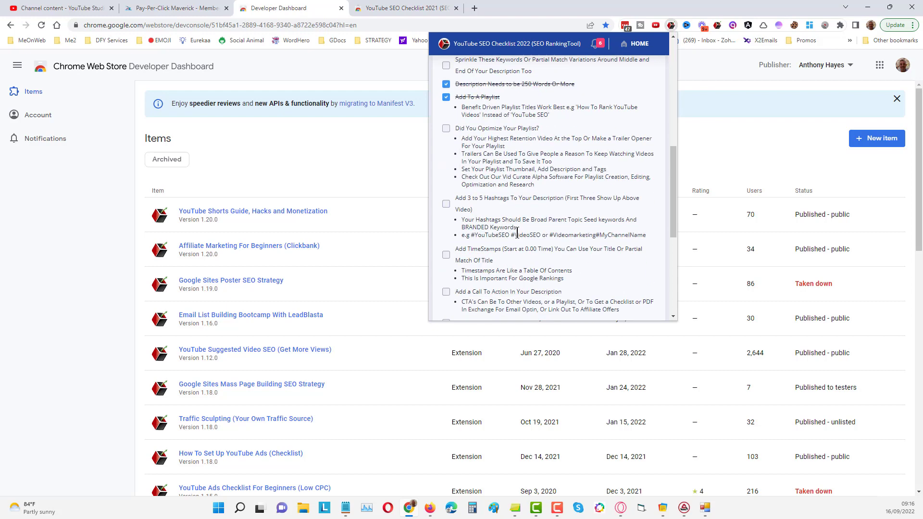
{"action": "scroll", "coordinate": [529, 178], "scroll_direction": "up", "scroll_amount": 2}
{"action": "scroll", "coordinate": [529, 179], "scroll_direction": "up", "scroll_amount": 5}
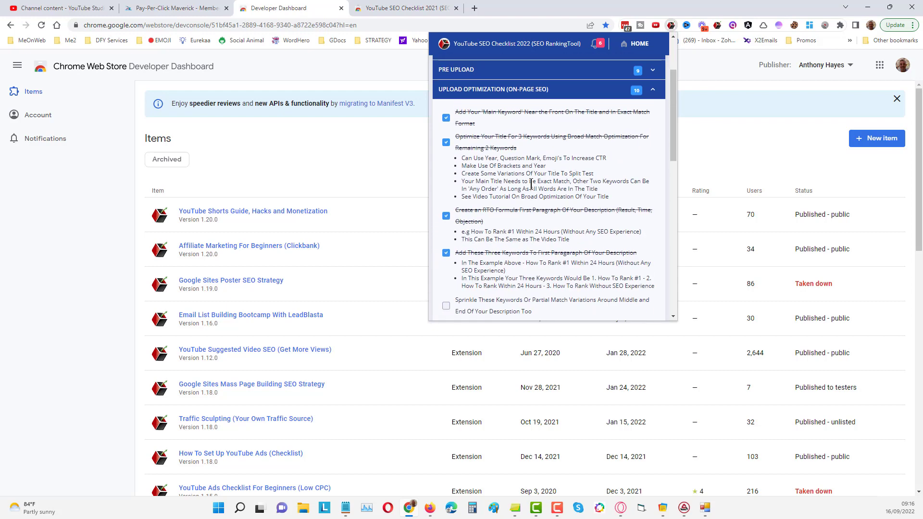
{"action": "left_click", "coordinate": [526, 188]}
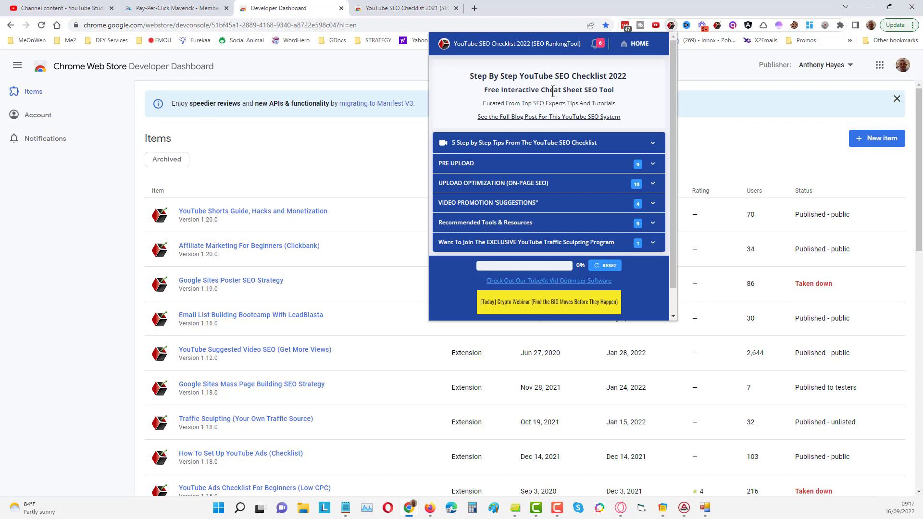
Step: Expand the Pre Upload section, toggle the item about identifying three main keywords off and on, and read the other checklist items
{"action": "left_click", "coordinate": [654, 164]}
{"action": "scroll", "coordinate": [552, 211], "scroll_direction": "down", "scroll_amount": 1}
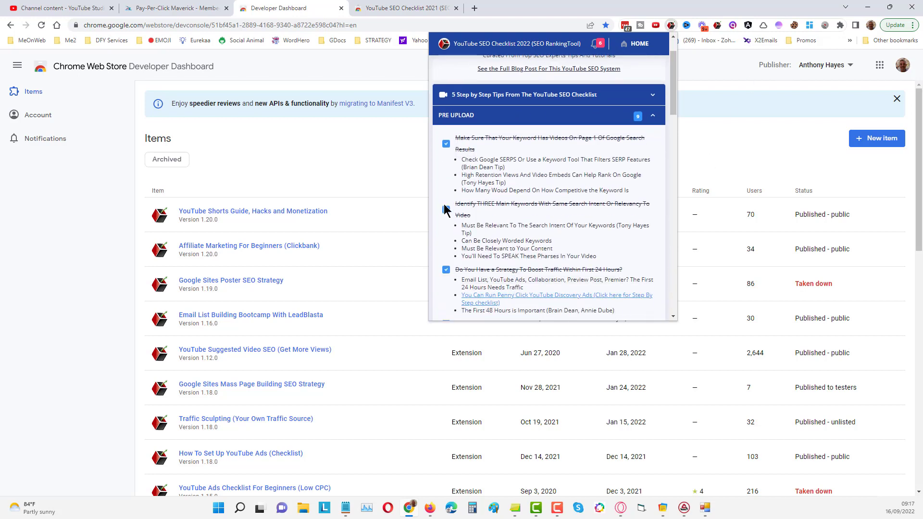
{"action": "left_click", "coordinate": [446, 211]}
{"action": "left_click", "coordinate": [446, 210]}
{"action": "scroll", "coordinate": [500, 245], "scroll_direction": "down", "scroll_amount": 5}
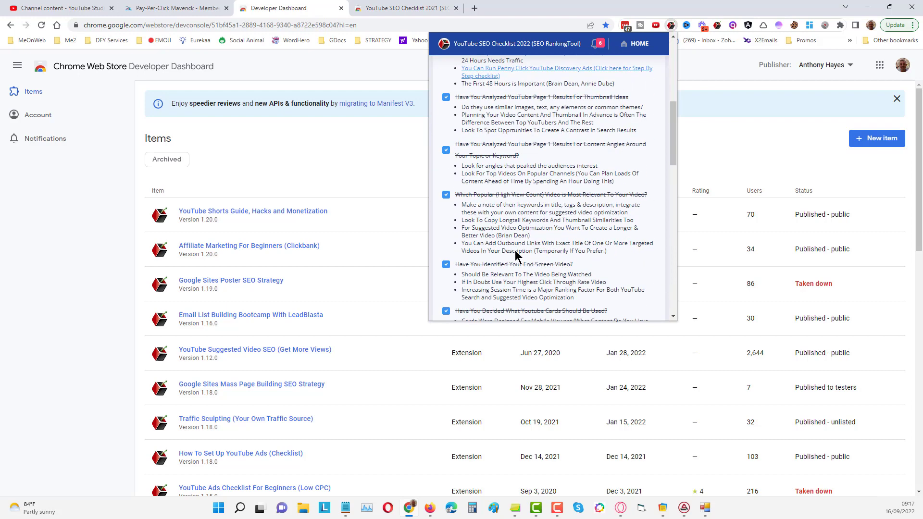
Step: Read the remaining Pre Upload checklist items in the YouTube SEO Checklist extension and collapse the section
{"action": "scroll", "coordinate": [500, 245], "scroll_direction": "down", "scroll_amount": 1}
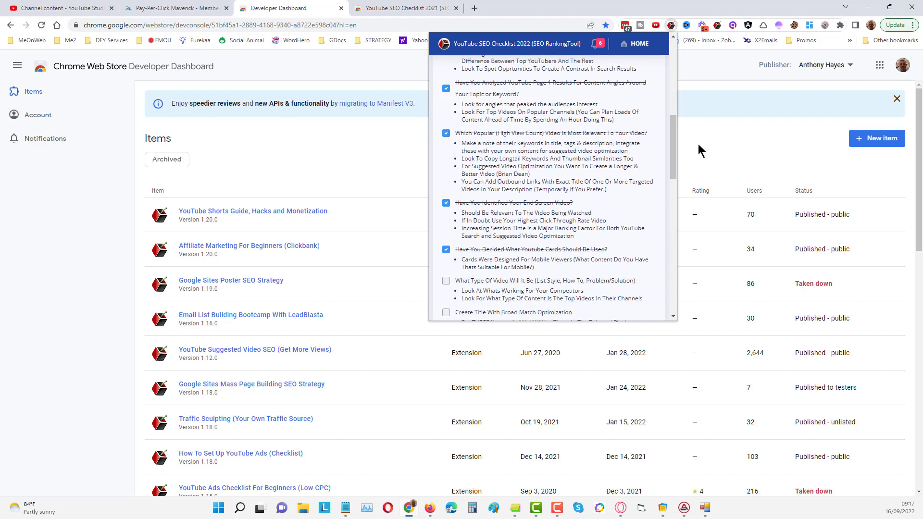
{"action": "left_click_drag", "start_coordinate": [671, 154], "coordinate": [687, 86]}
{"action": "scroll", "coordinate": [563, 144], "scroll_direction": "up", "scroll_amount": 1}
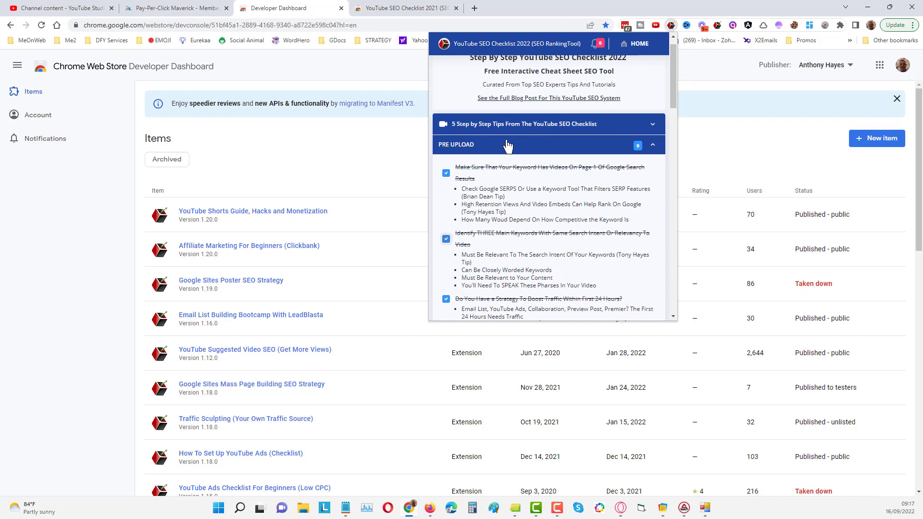
{"action": "left_click", "coordinate": [595, 141]}
{"action": "scroll", "coordinate": [594, 140], "scroll_direction": "up", "scroll_amount": 1}
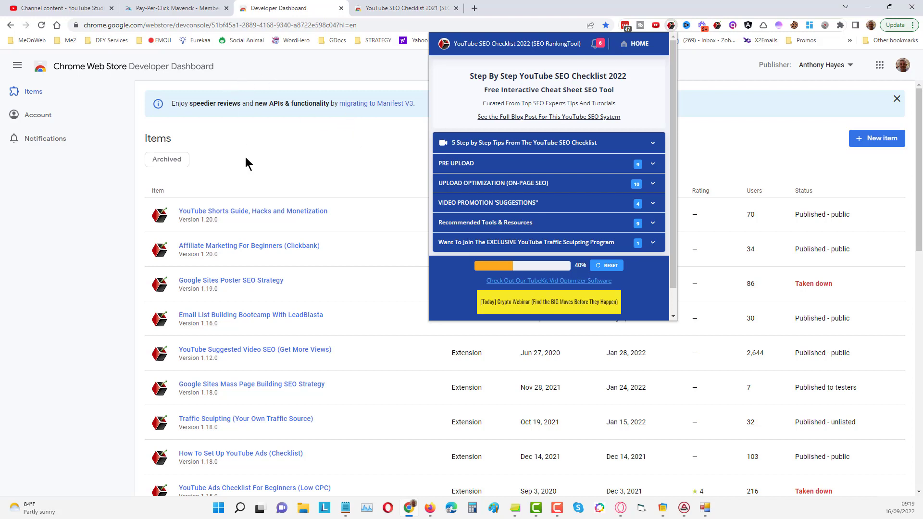
Step: Return to the YouTube Studio channel content, switch to SerpAttack and check the YT SEO 1 project's progress and its video playback browser window
{"action": "left_click", "coordinate": [73, 12]}
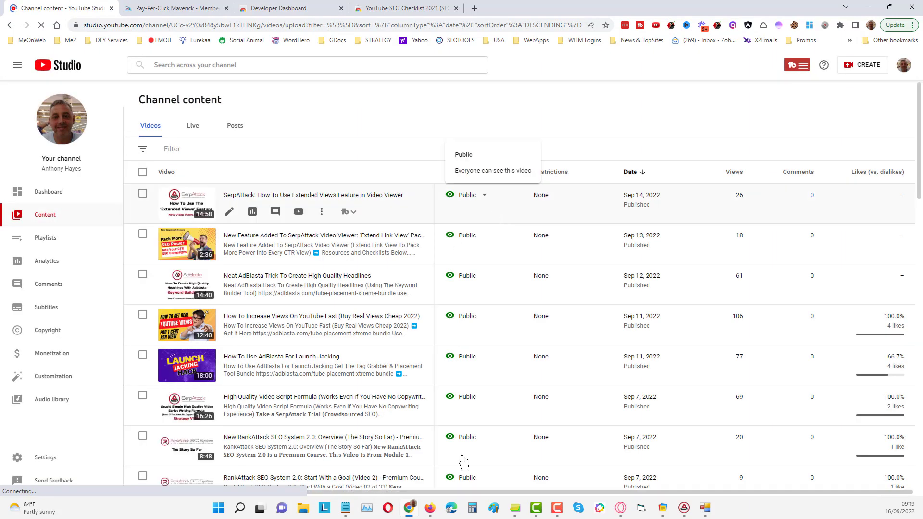
{"action": "left_click", "coordinate": [684, 509]}
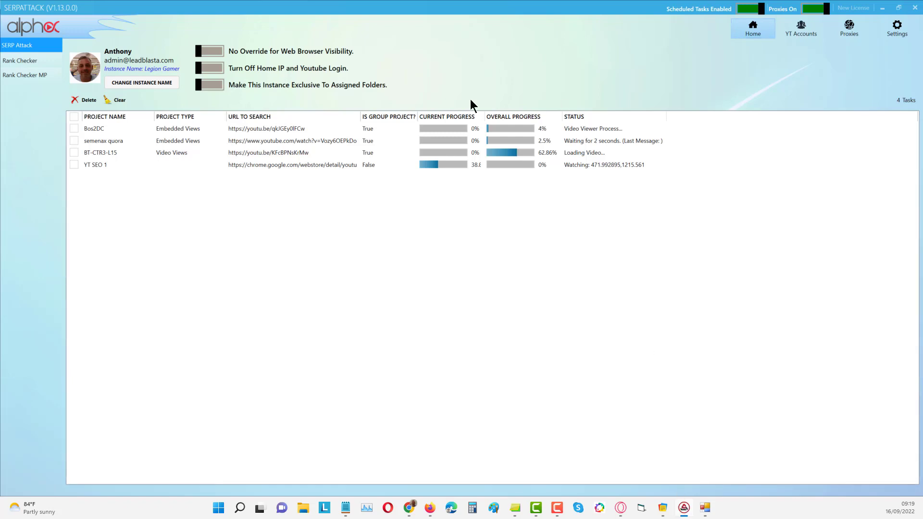
{"action": "left_click", "coordinate": [436, 166]}
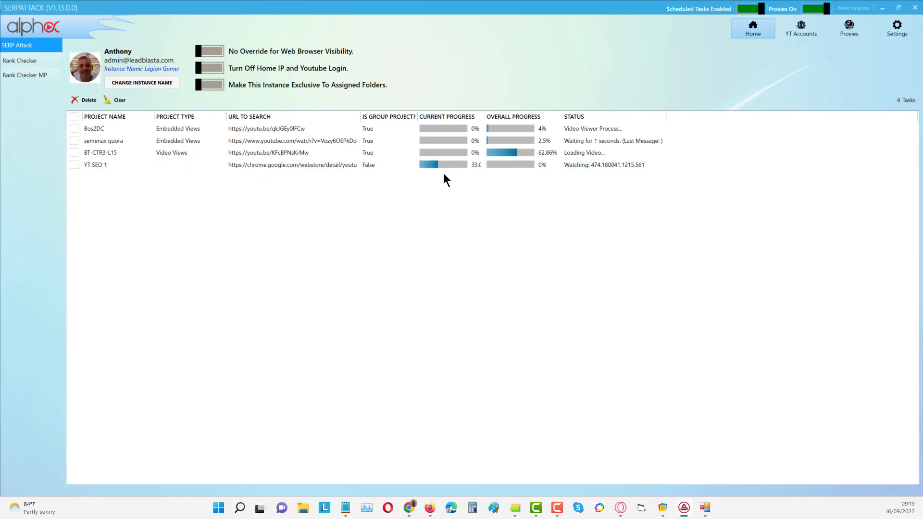
{"action": "left_click", "coordinate": [706, 509]}
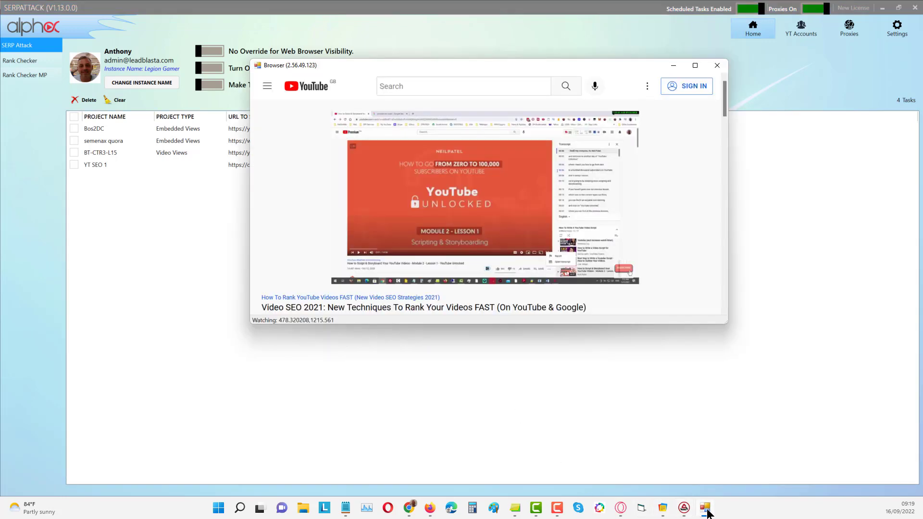
{"action": "left_click", "coordinate": [704, 509]}
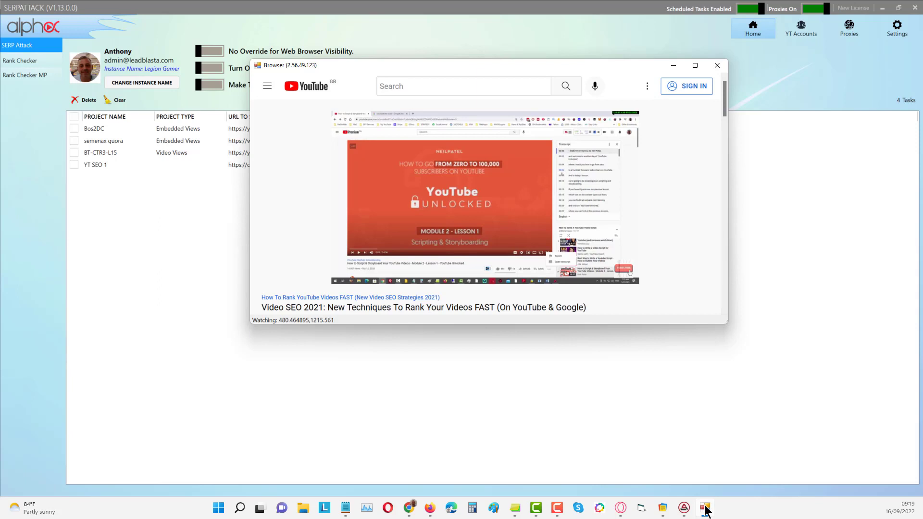